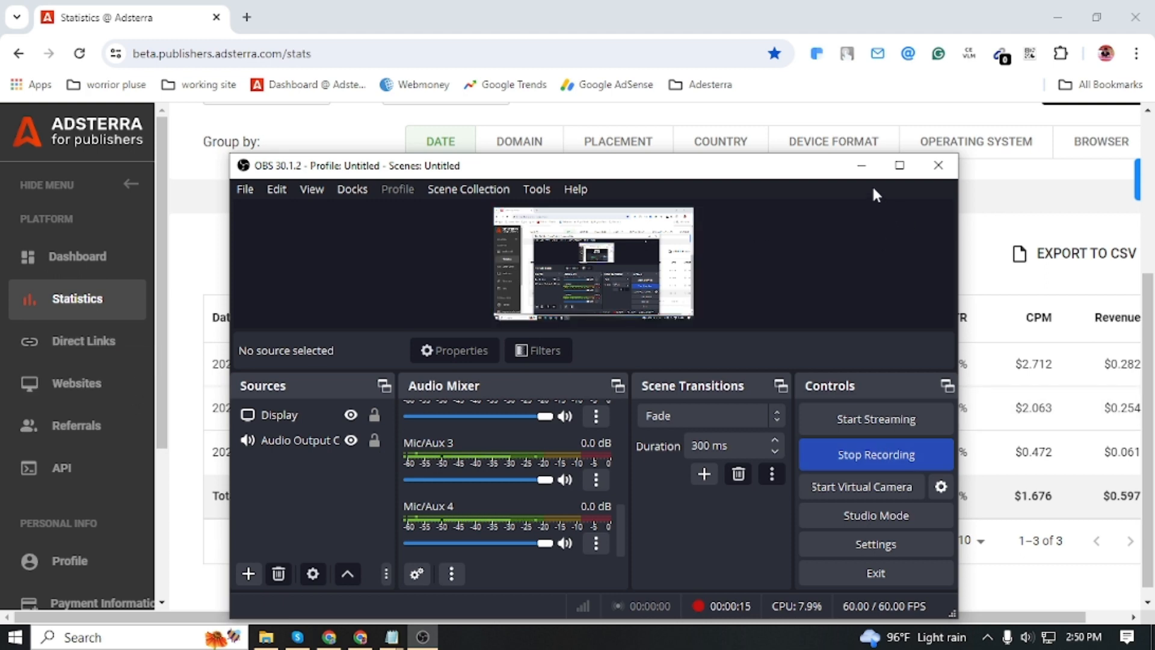
Step: Create a direct link in the Non-adult category on the Direct Links page, with erotic ads removed
{"action": "left_click", "coordinate": [862, 165]}
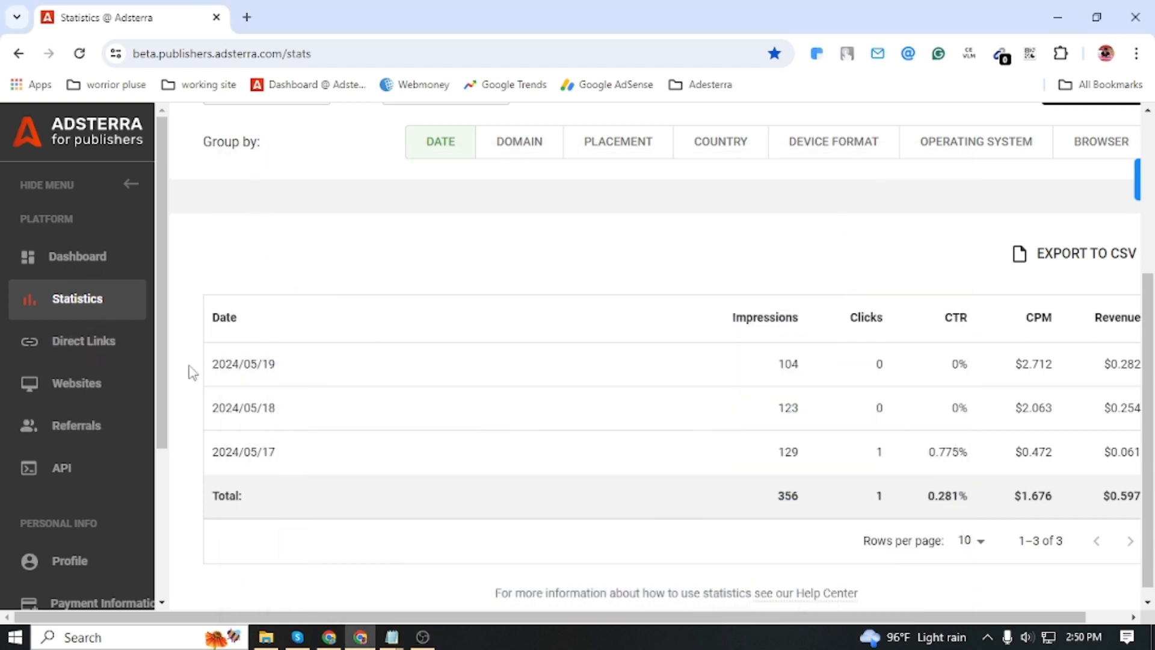
{"action": "left_click", "coordinate": [71, 351]}
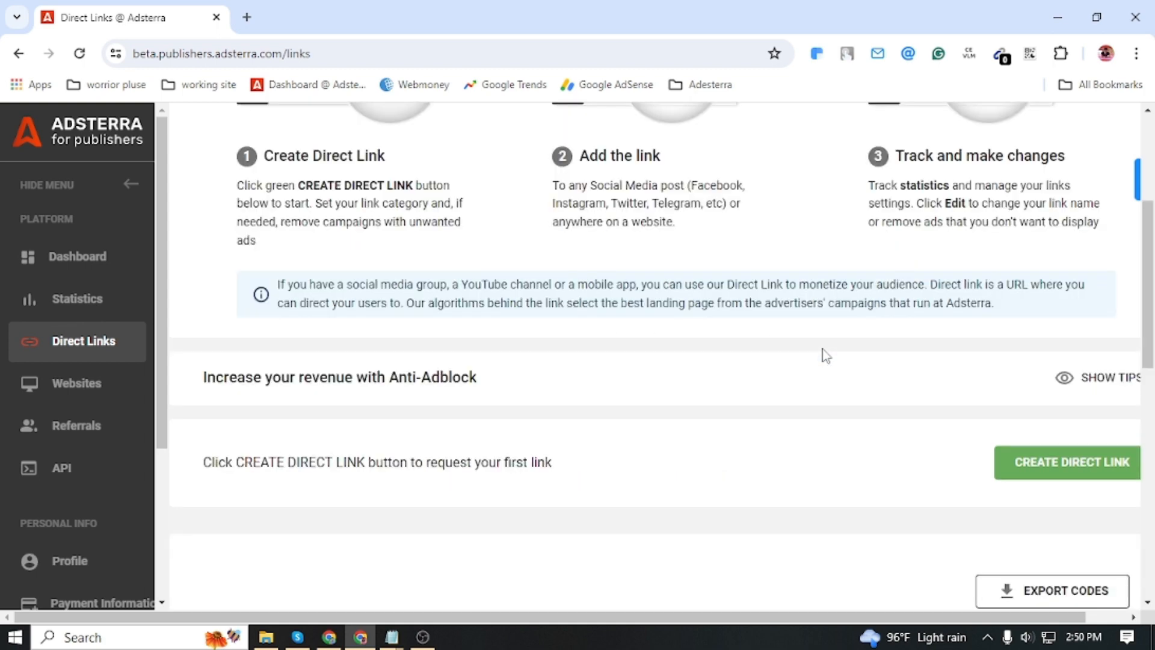
{"action": "scroll", "coordinate": [824, 353], "scroll_direction": "down", "scroll_amount": 3}
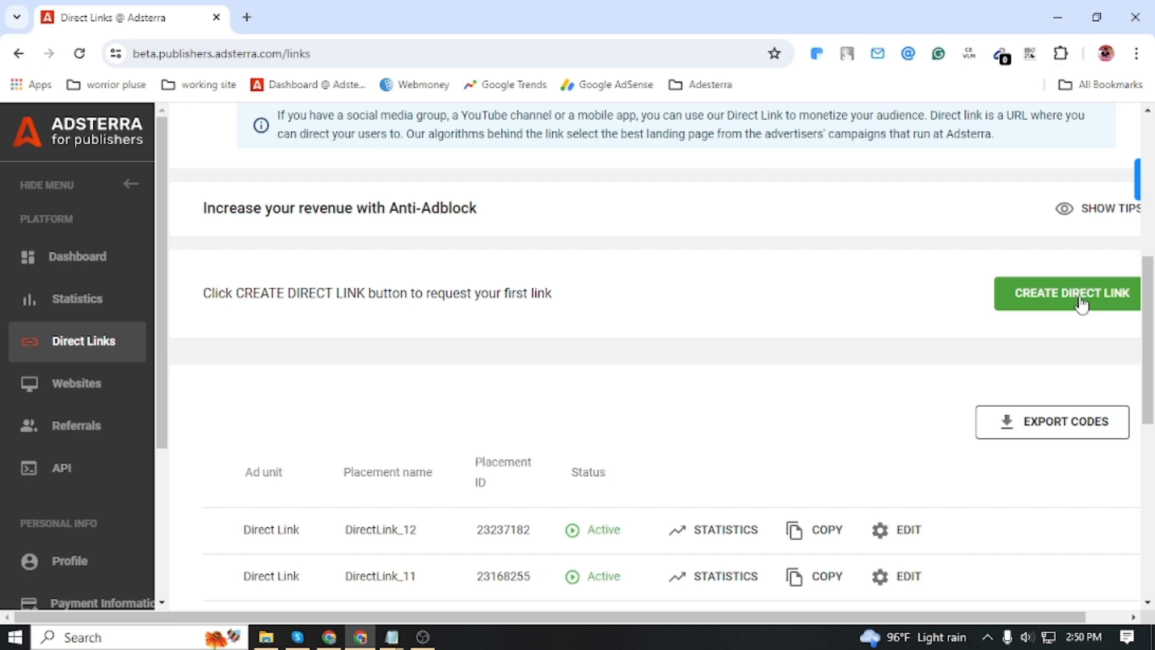
{"action": "left_click", "coordinate": [1081, 304]}
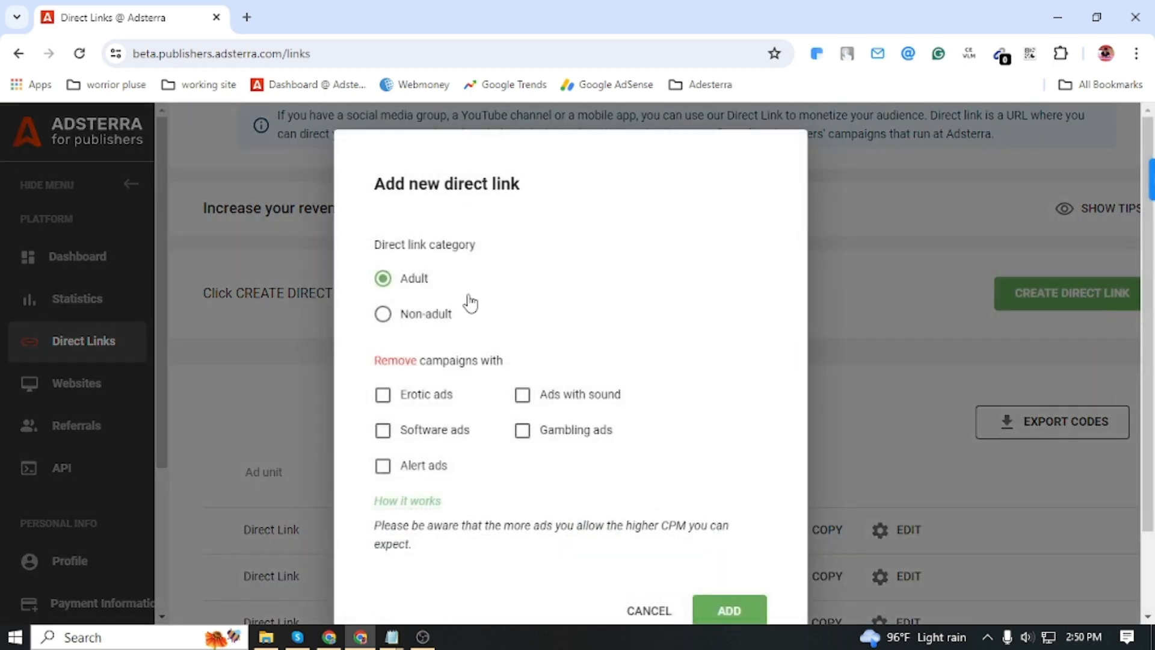
{"action": "left_click", "coordinate": [384, 314]}
{"action": "scroll", "coordinate": [665, 301], "scroll_direction": "down", "scroll_amount": 2}
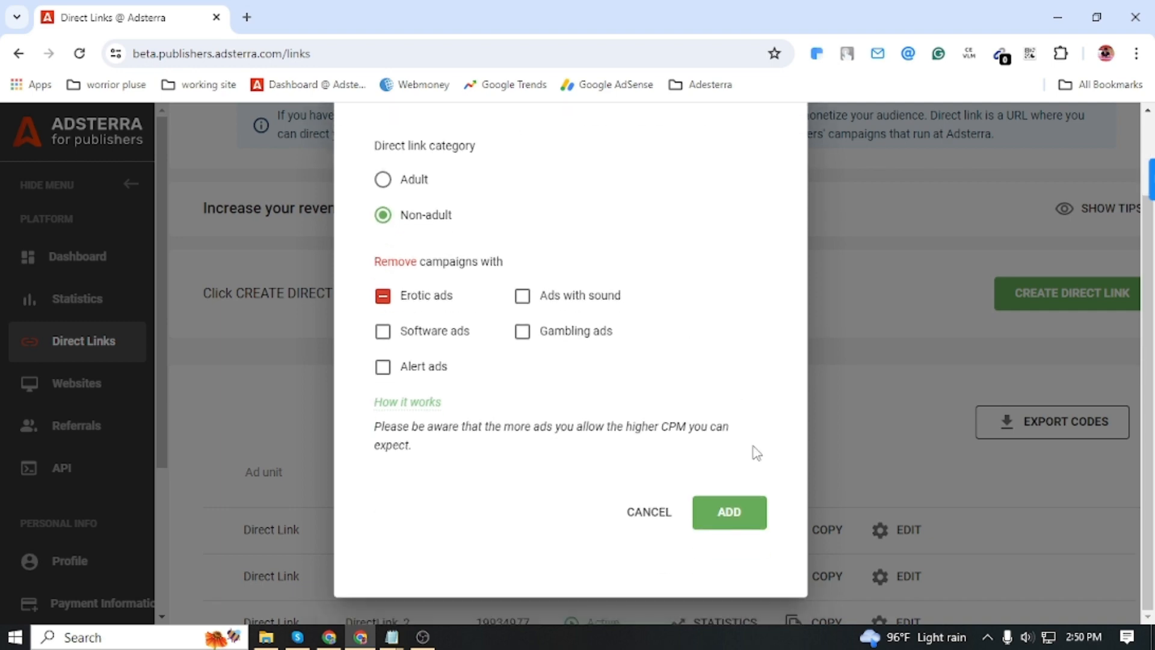
{"action": "left_click", "coordinate": [729, 512]}
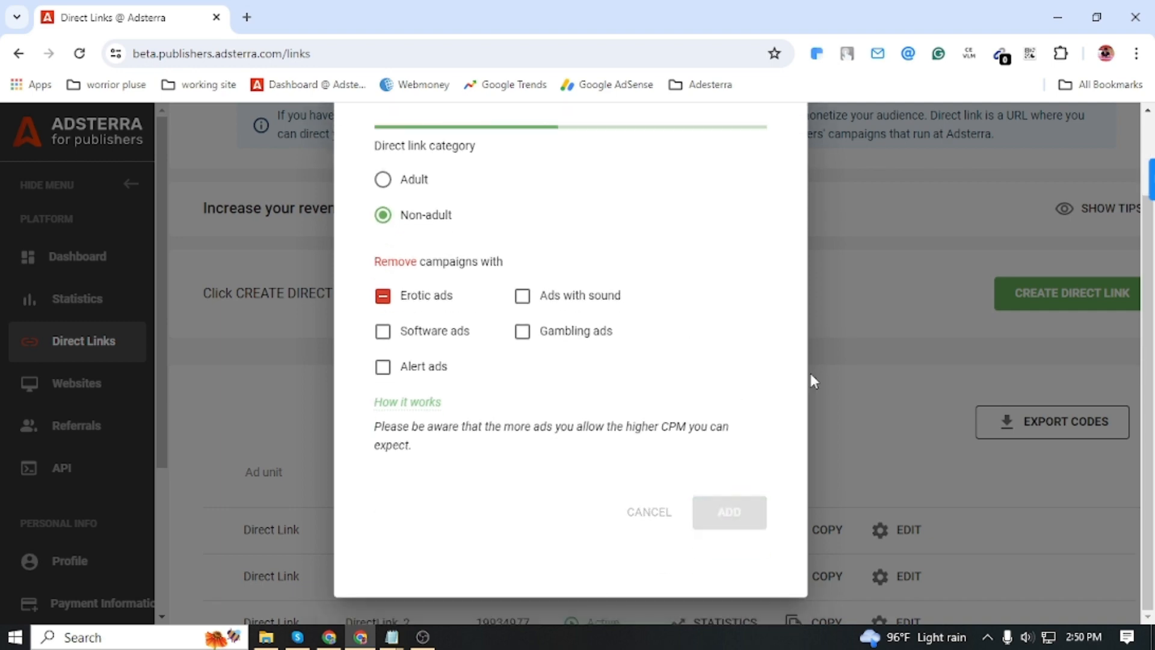
{"action": "left_click", "coordinate": [705, 412]}
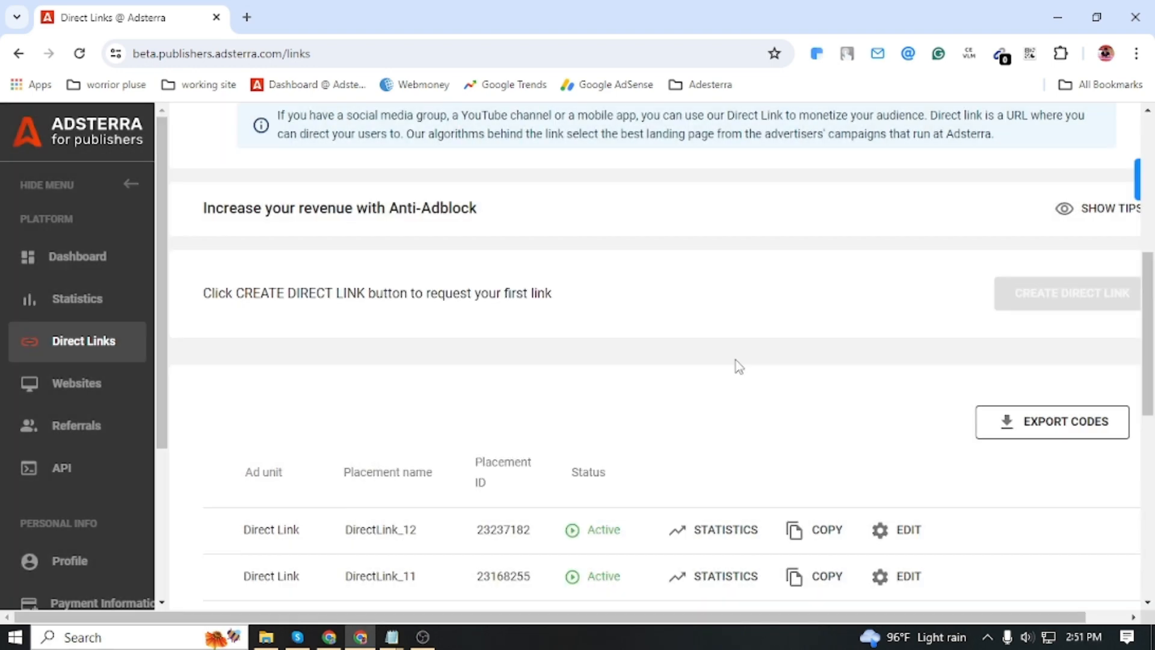
Step: Look through the direct links list for the newly requested link and its status
{"action": "scroll", "coordinate": [735, 361], "scroll_direction": "down", "scroll_amount": 9}
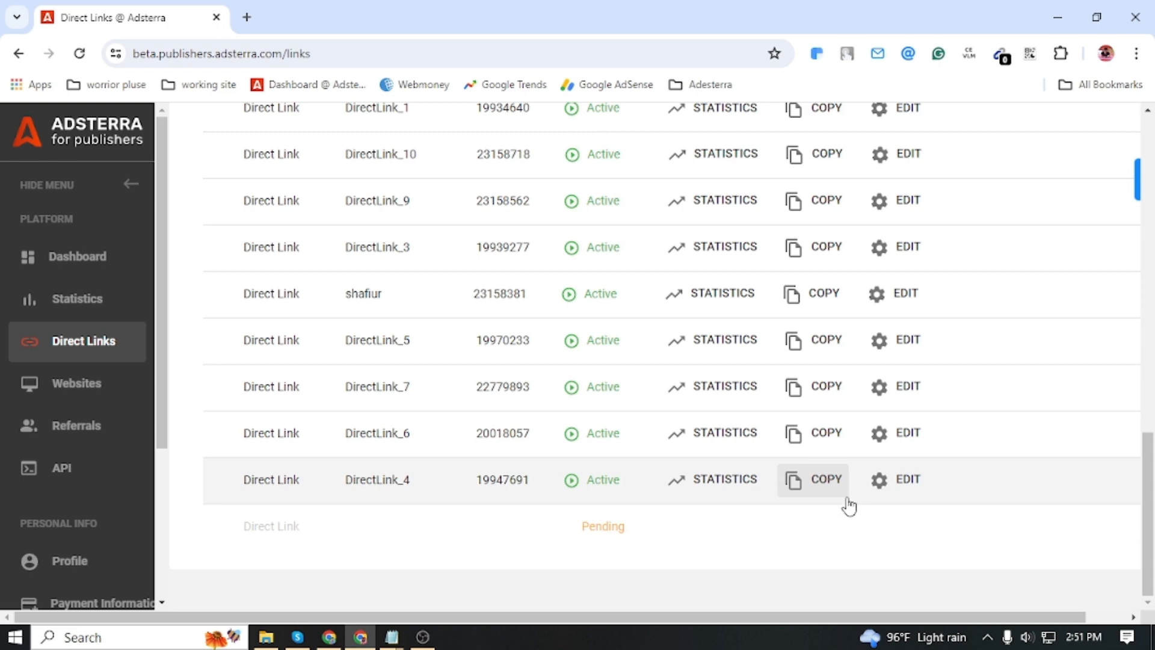
{"action": "scroll", "coordinate": [849, 507], "scroll_direction": "up", "scroll_amount": 5}
{"action": "scroll", "coordinate": [848, 496], "scroll_direction": "down", "scroll_amount": 5}
{"action": "scroll", "coordinate": [845, 492], "scroll_direction": "up", "scroll_amount": 5}
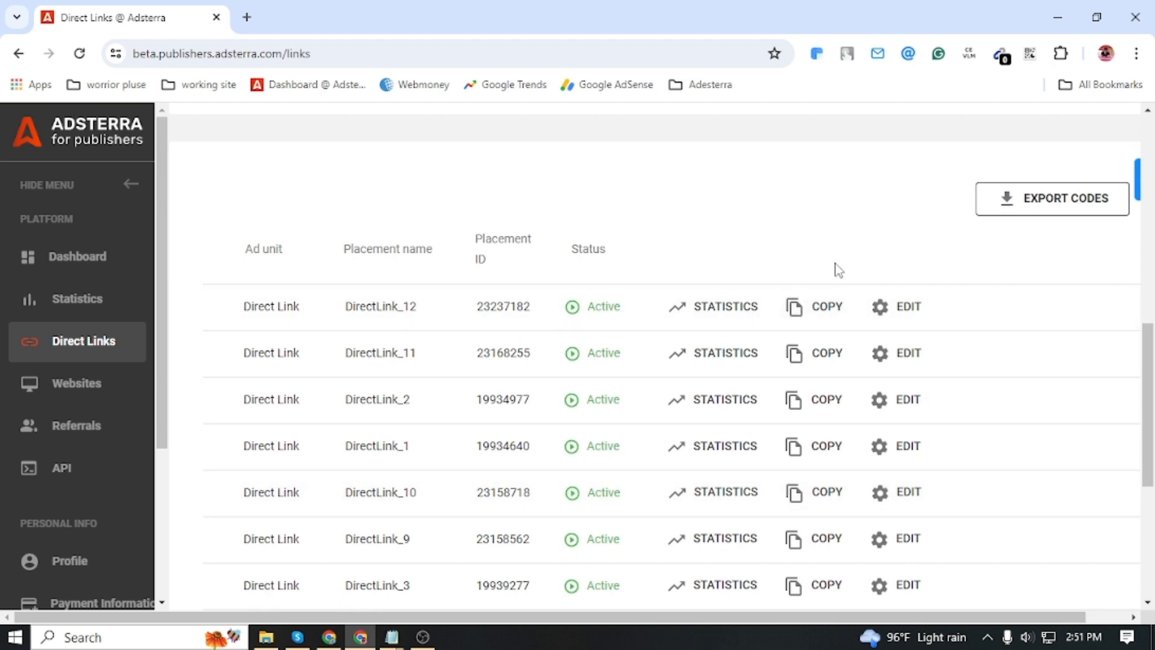
{"action": "scroll", "coordinate": [833, 268], "scroll_direction": "down", "scroll_amount": 5}
{"action": "scroll", "coordinate": [356, 276], "scroll_direction": "up", "scroll_amount": 4}
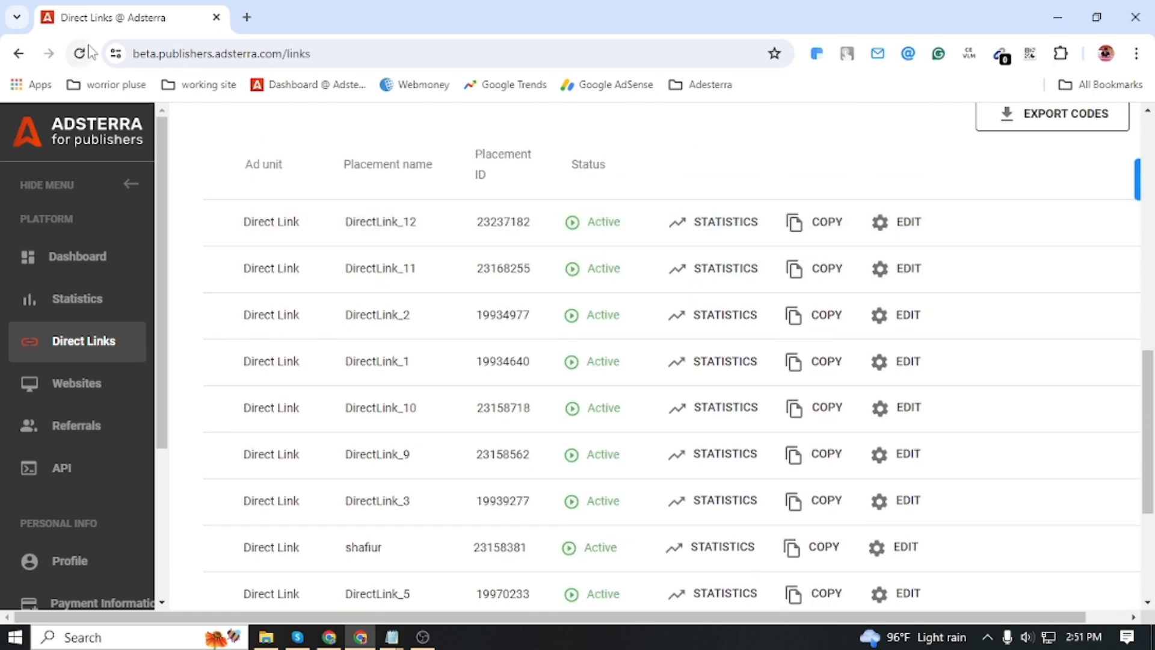
Step: Reload the Direct Links page and check the status of the requested link
{"action": "left_click", "coordinate": [87, 52]}
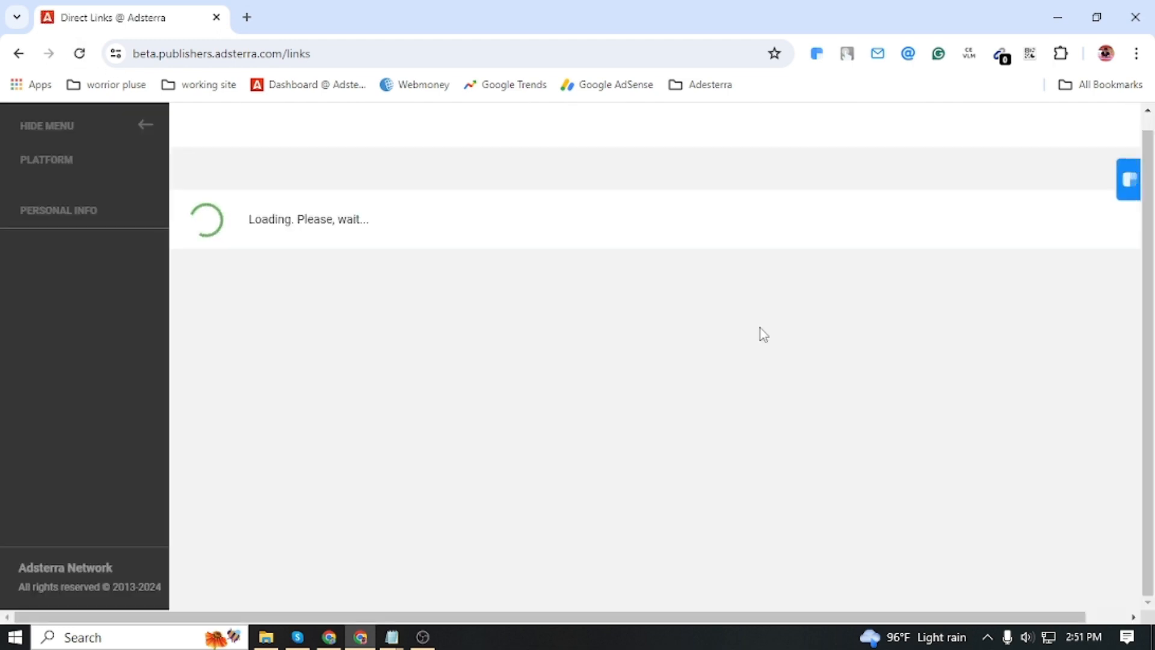
{"action": "scroll", "coordinate": [757, 343], "scroll_direction": "down", "scroll_amount": 10}
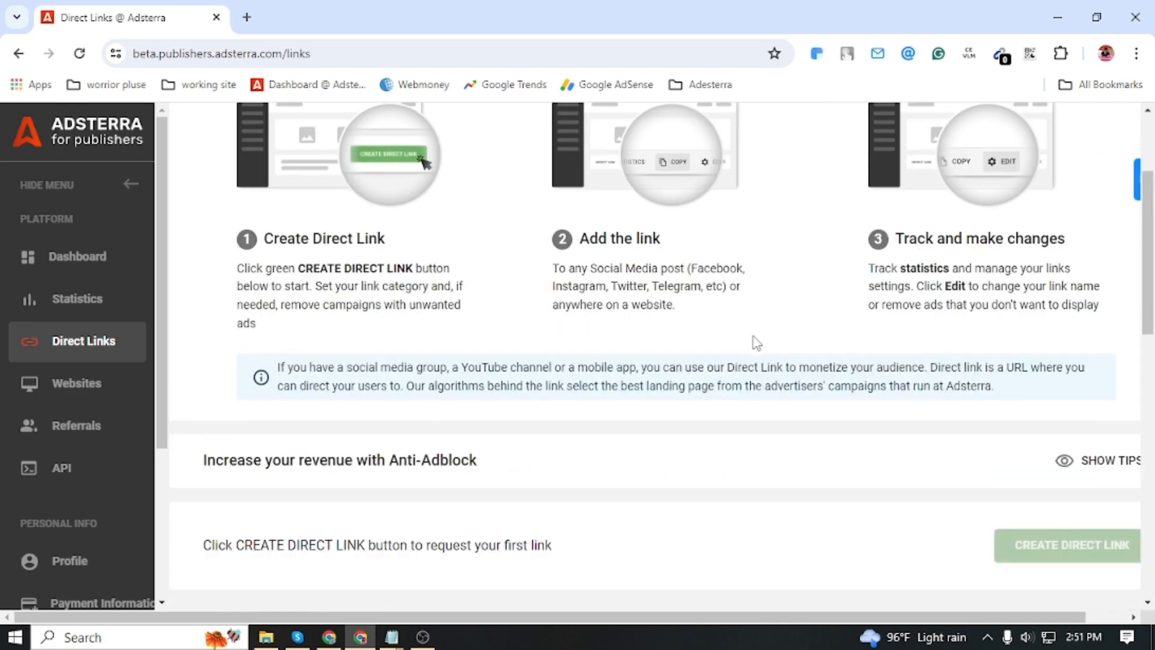
{"action": "scroll", "coordinate": [755, 340], "scroll_direction": "down", "scroll_amount": 5}
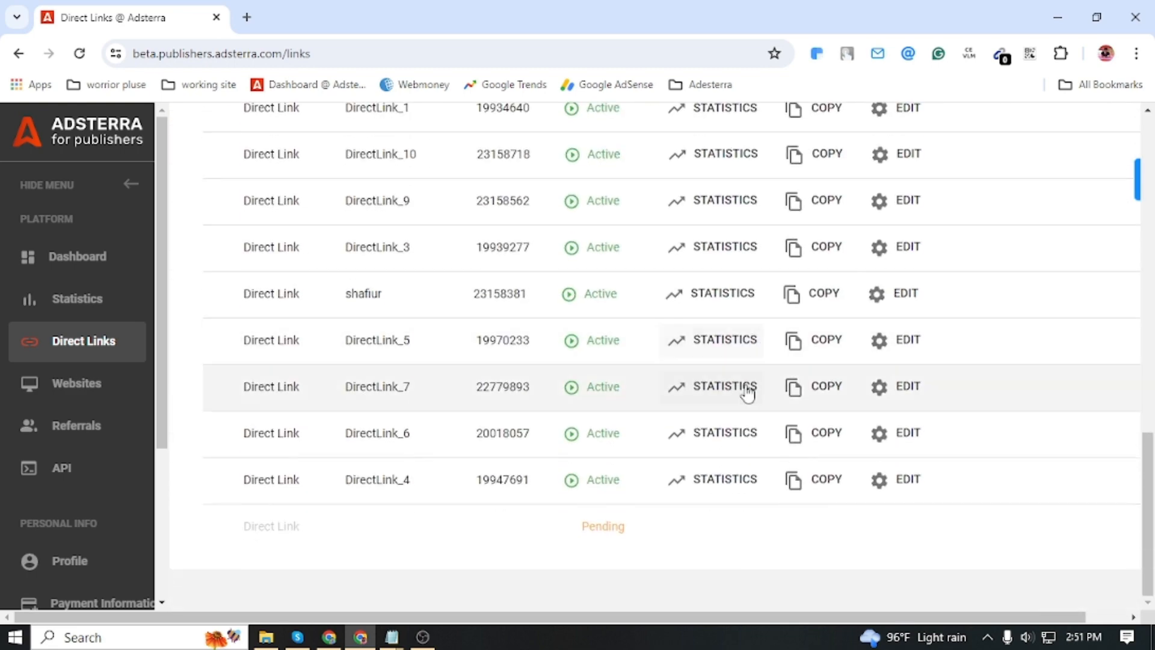
{"action": "scroll", "coordinate": [746, 392], "scroll_direction": "up", "scroll_amount": 5}
{"action": "scroll", "coordinate": [746, 393], "scroll_direction": "down", "scroll_amount": 5}
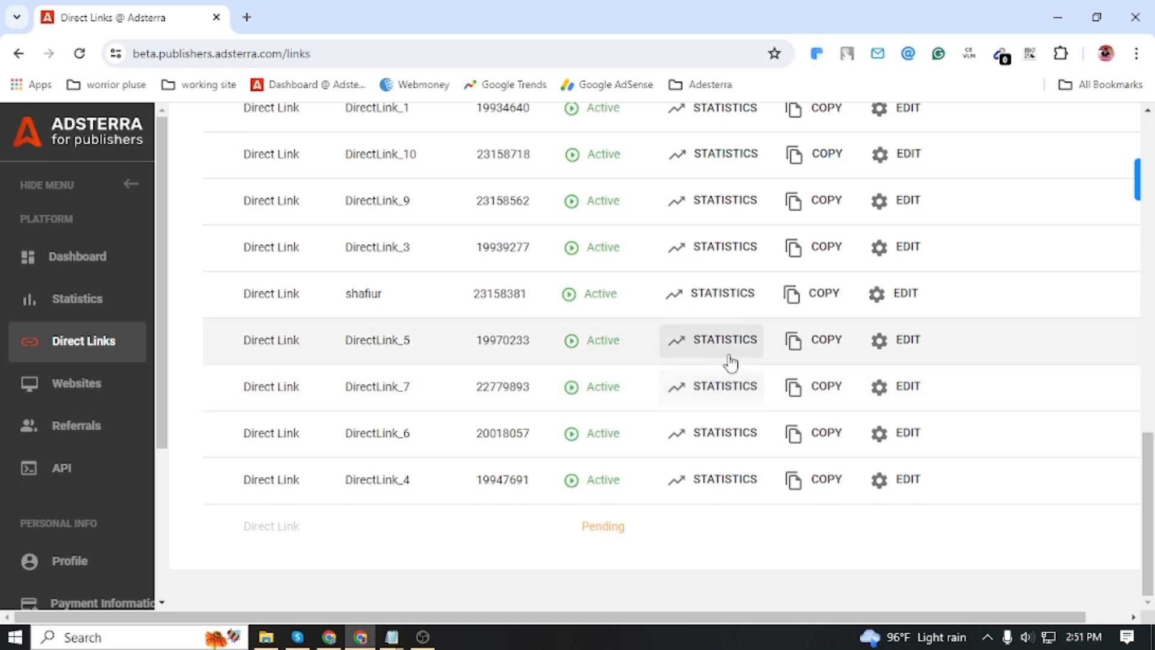
{"action": "scroll", "coordinate": [536, 384], "scroll_direction": "up", "scroll_amount": 5}
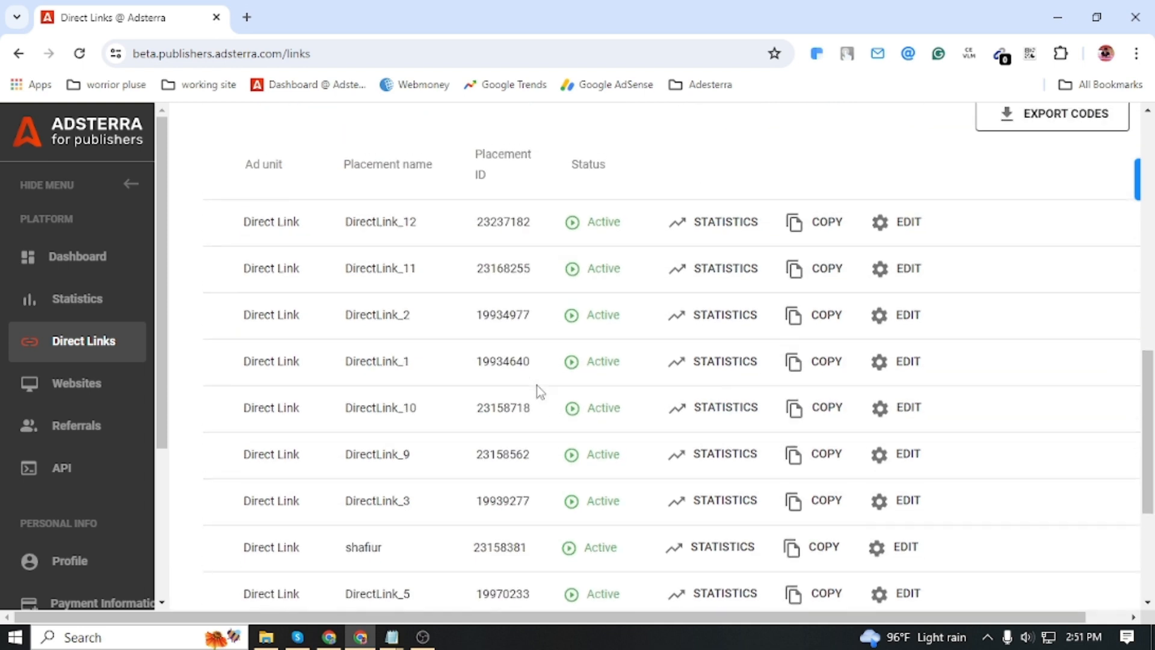
{"action": "scroll", "coordinate": [537, 386], "scroll_direction": "up", "scroll_amount": 3}
Step: Reload the page once more and check whether the pending direct link is active
{"action": "left_click", "coordinate": [80, 55]}
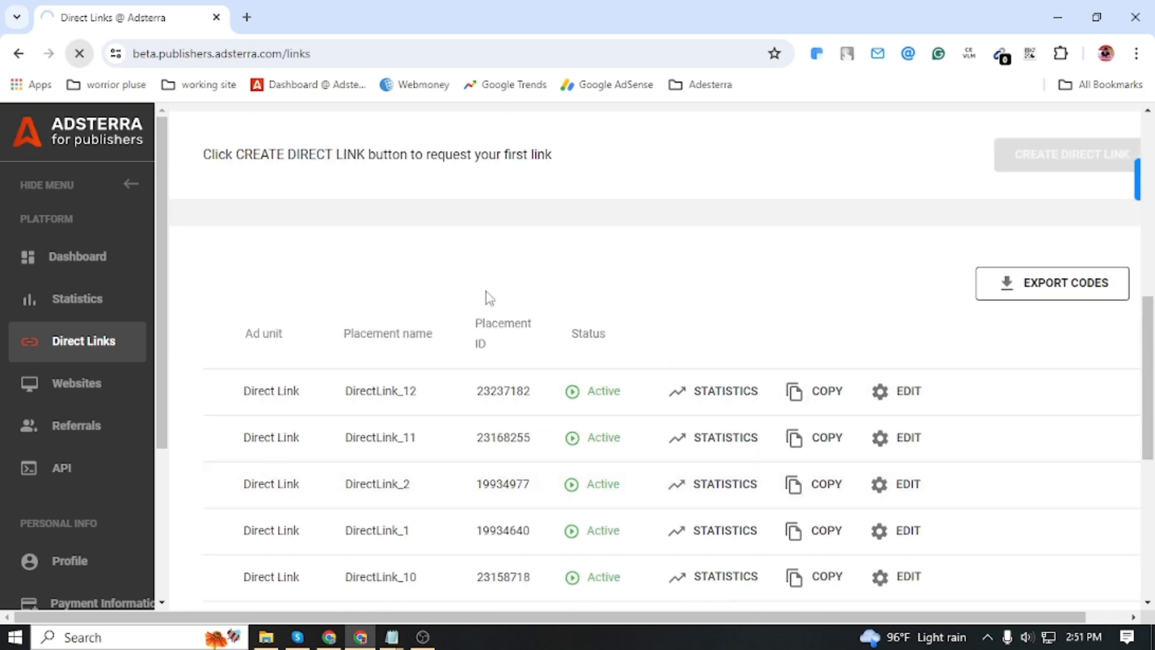
{"action": "scroll", "coordinate": [729, 353], "scroll_direction": "down", "scroll_amount": 8}
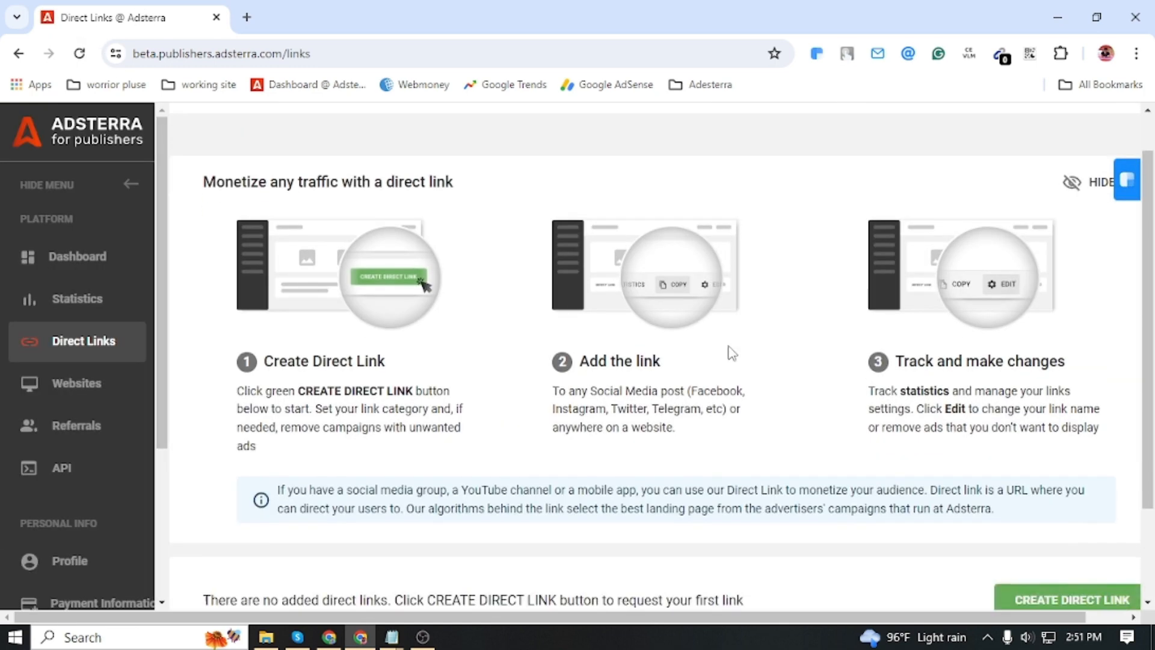
{"action": "scroll", "coordinate": [730, 354], "scroll_direction": "down", "scroll_amount": 8}
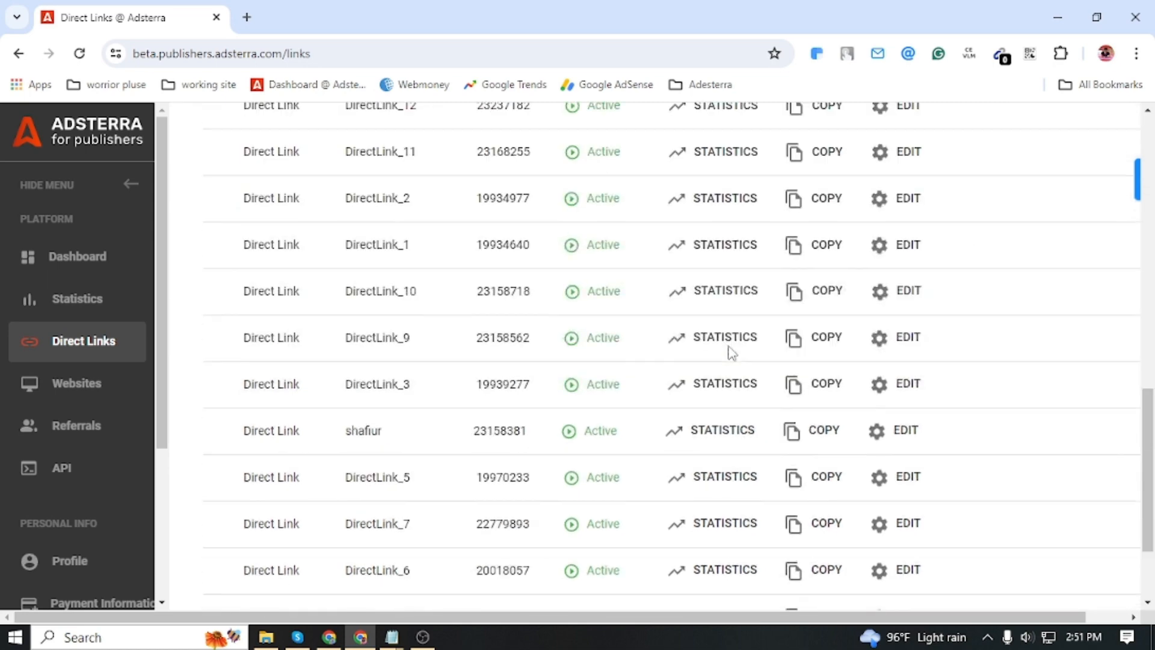
{"action": "scroll", "coordinate": [729, 354], "scroll_direction": "up", "scroll_amount": 5}
{"action": "scroll", "coordinate": [730, 355], "scroll_direction": "down", "scroll_amount": 5}
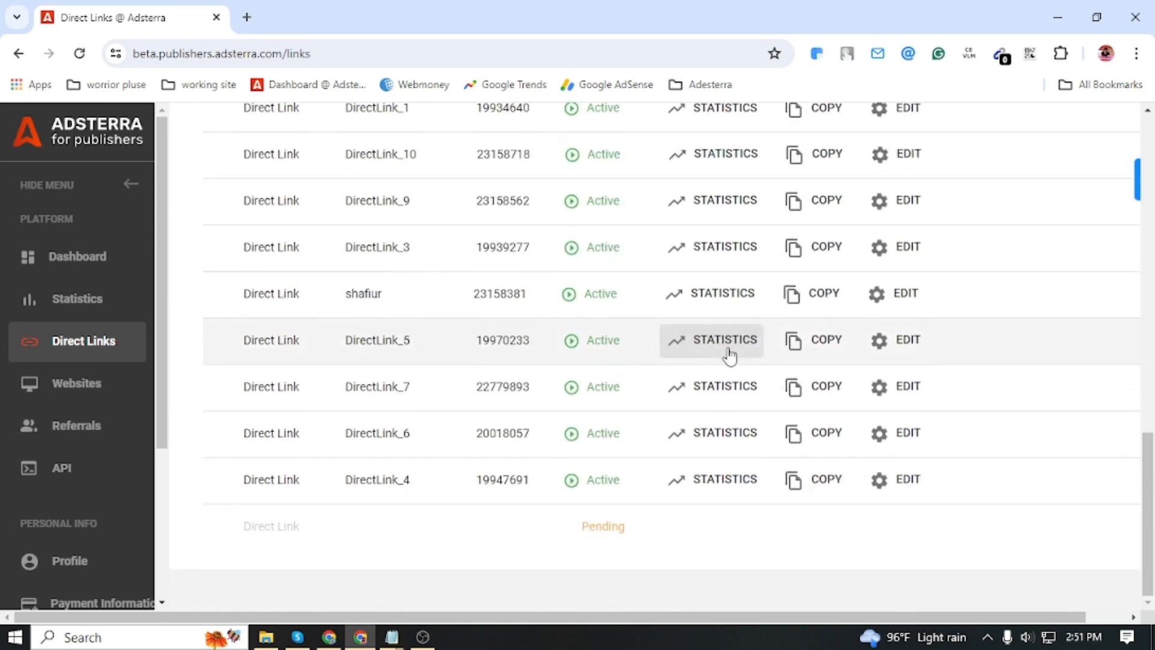
{"action": "scroll", "coordinate": [643, 475], "scroll_direction": "up", "scroll_amount": 5}
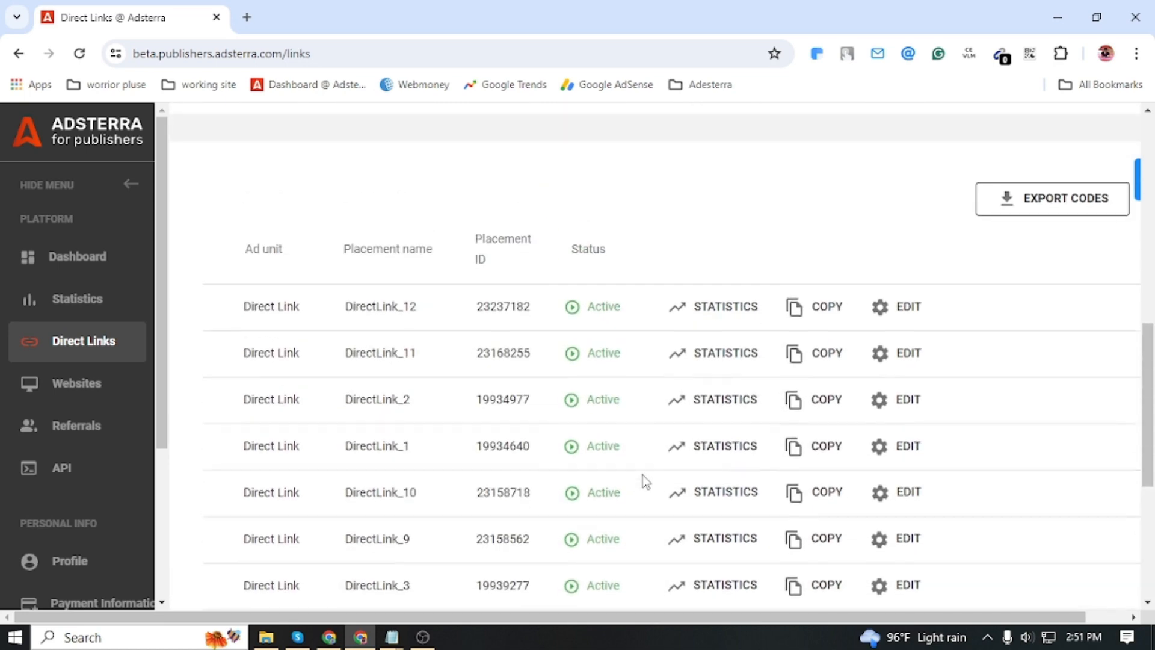
{"action": "scroll", "coordinate": [642, 475], "scroll_direction": "down", "scroll_amount": 5}
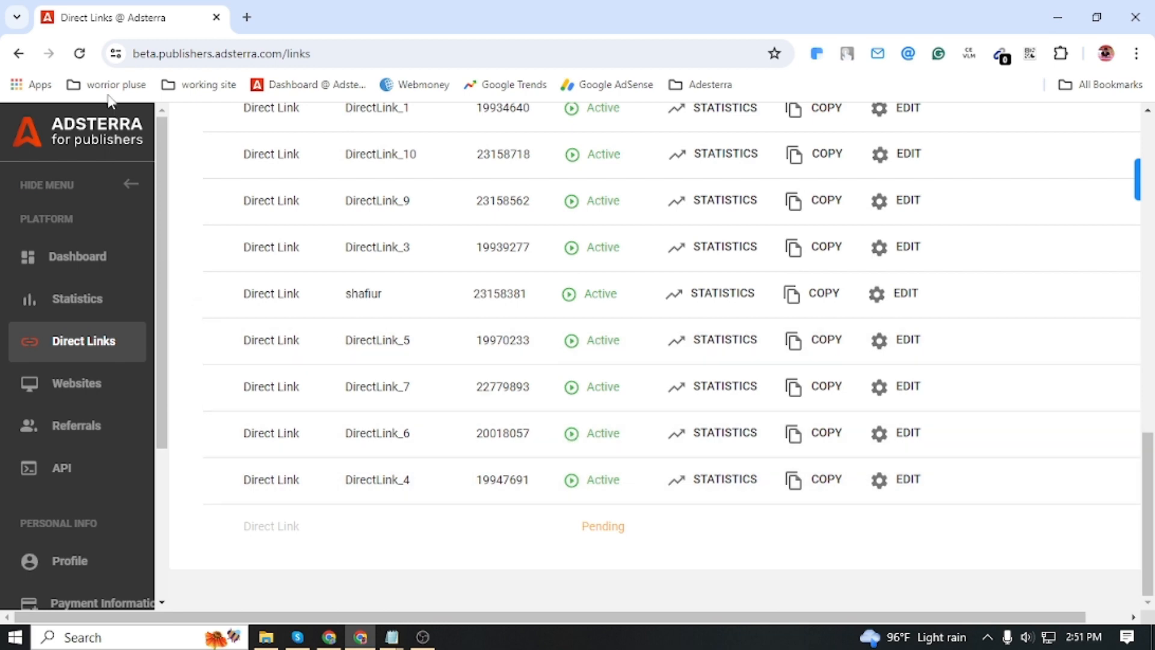
Step: Refresh the direct links list and copy the URL of DirectLink_13
{"action": "left_click", "coordinate": [79, 53]}
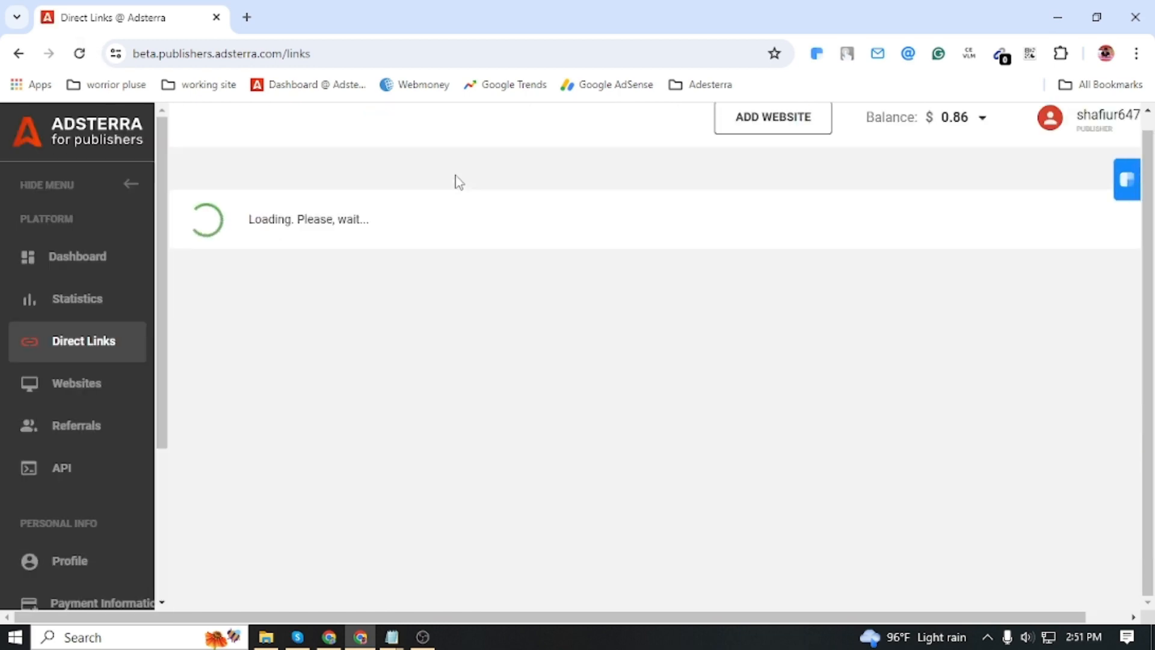
{"action": "scroll", "coordinate": [459, 181], "scroll_direction": "down", "scroll_amount": 15}
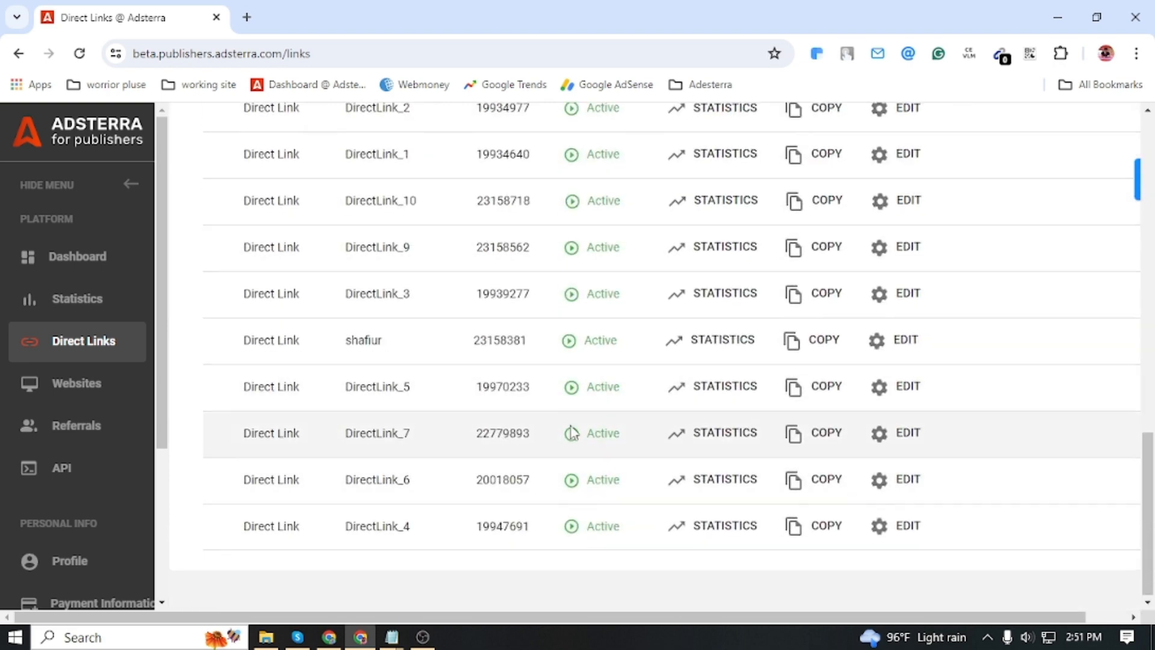
{"action": "scroll", "coordinate": [385, 409], "scroll_direction": "up", "scroll_amount": 5}
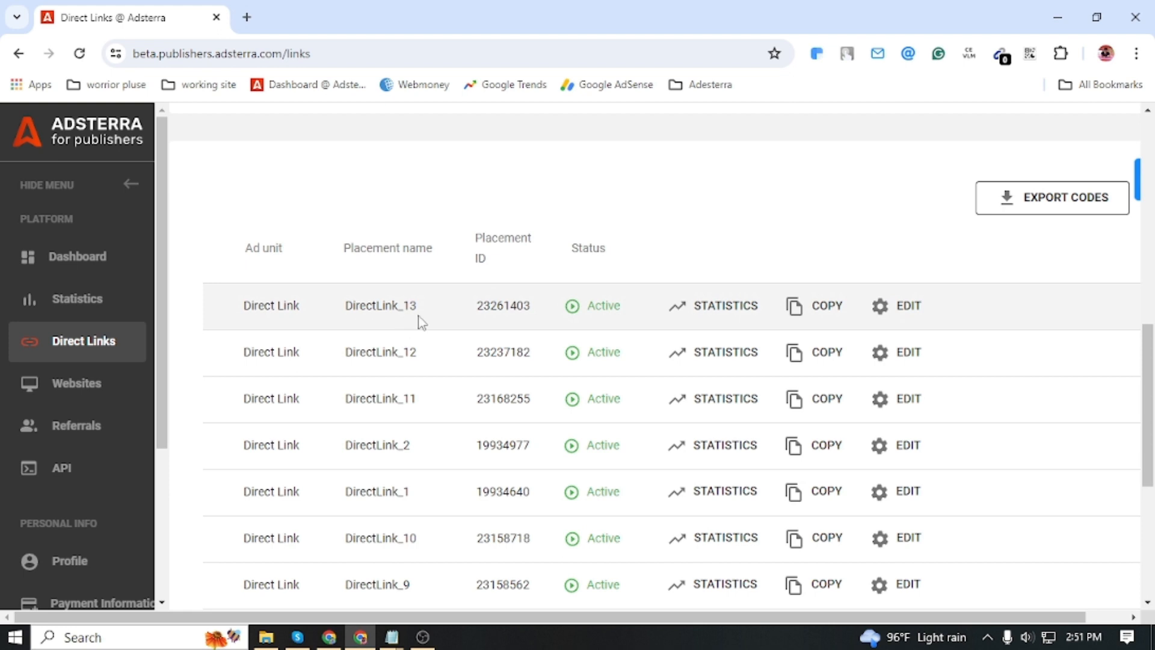
{"action": "left_click", "coordinate": [817, 312]}
Step: Open a new browser tab, paste the copied direct link into the address bar to view it, and clear it
{"action": "left_click", "coordinate": [246, 17]}
{"action": "left_click", "coordinate": [297, 54]}
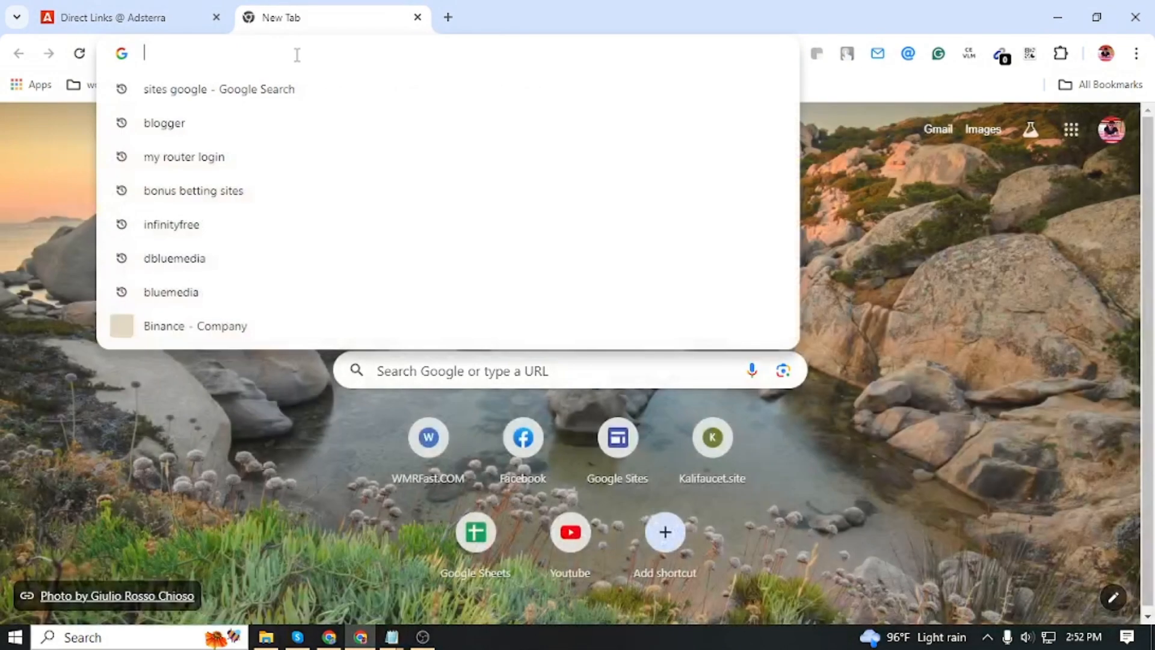
{"action": "key", "text": "ctrl+v"}
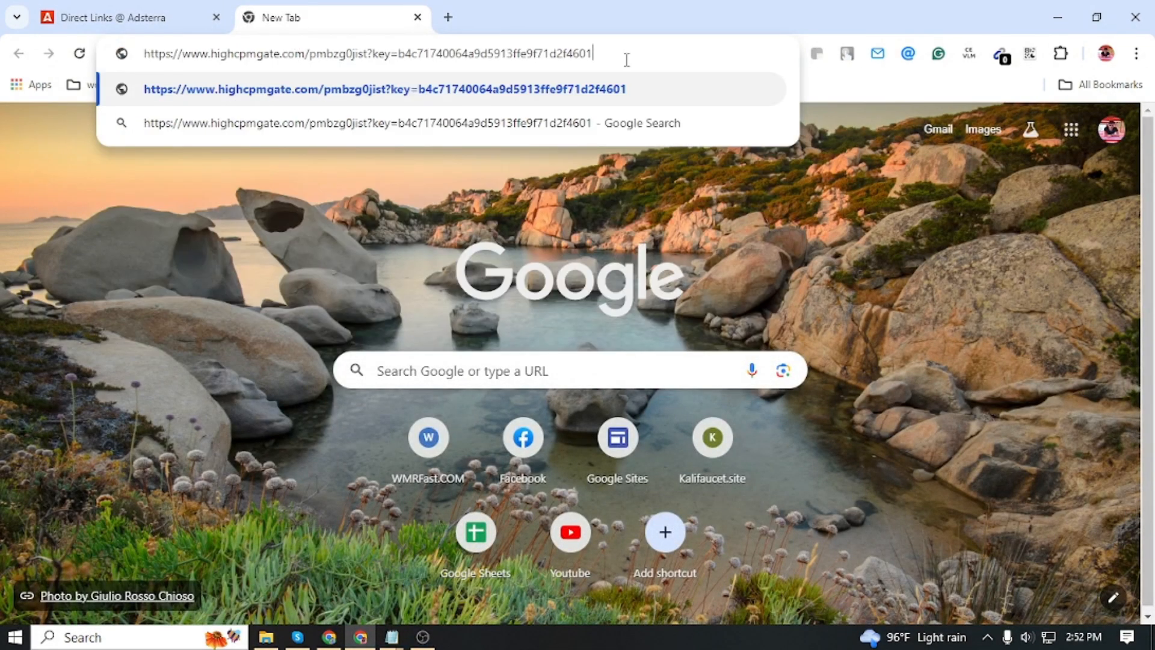
{"action": "left_click_drag", "start_coordinate": [626, 59], "coordinate": [139, 62]}
{"action": "key", "text": "BackSpace"}
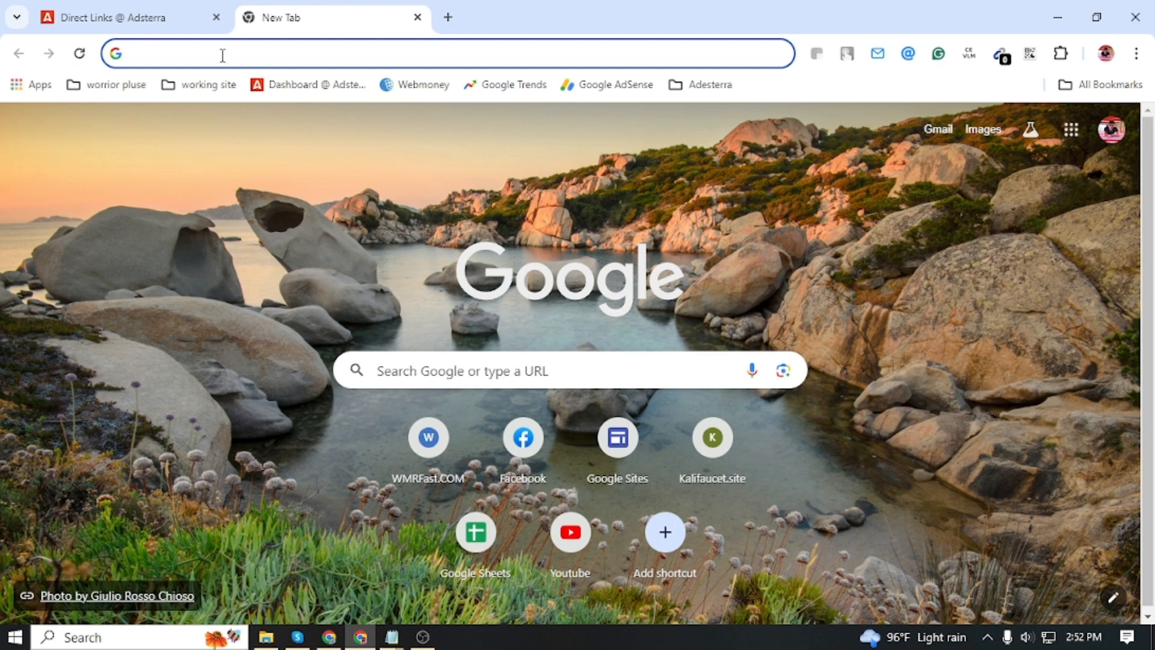
Step: Search for "sites google", go to Google Sites and start a new blank site
{"action": "type", "text": "site"}
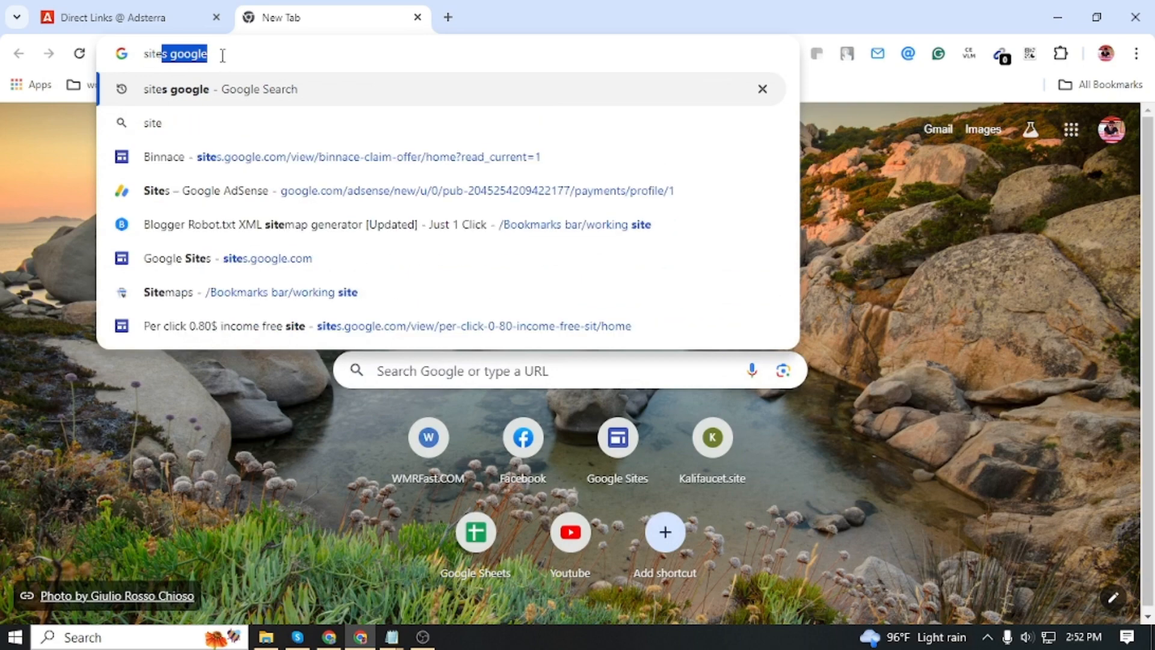
{"action": "key", "text": "Return"}
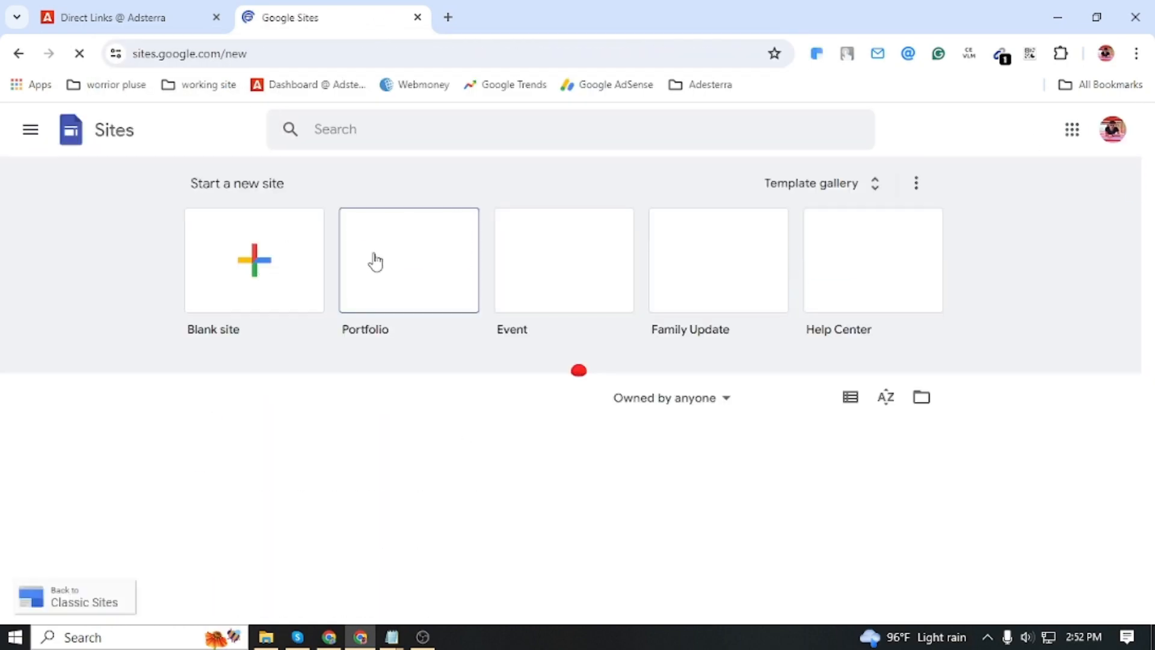
{"action": "left_click", "coordinate": [287, 263]}
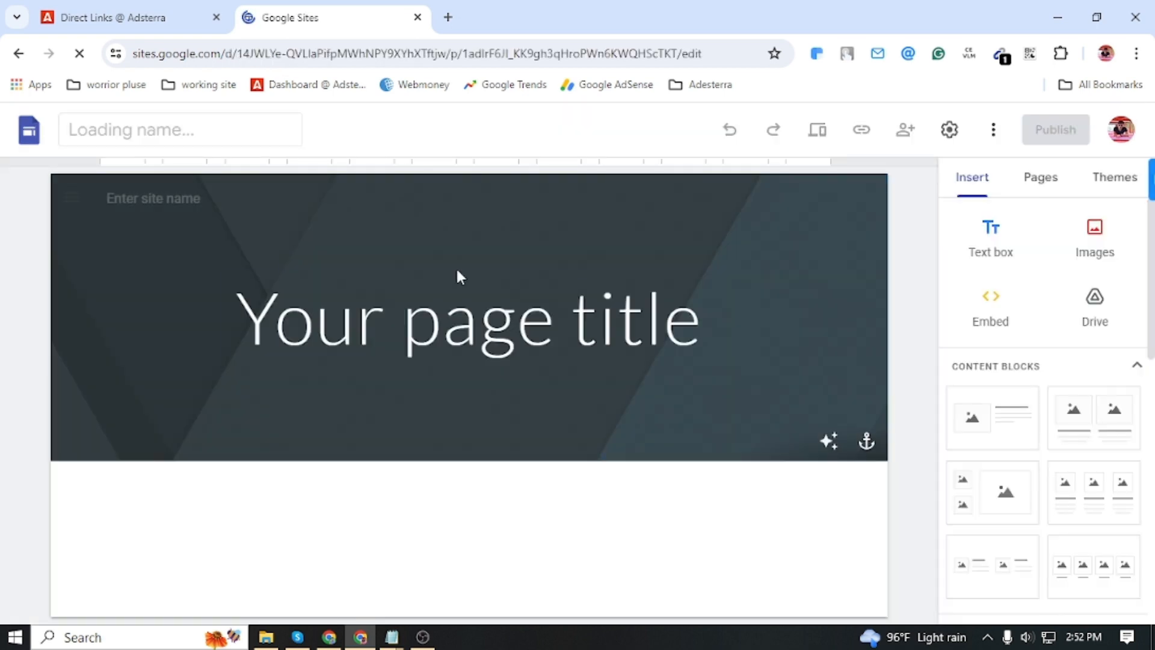
Step: Replace the placeholder page title in the header with "Earn Money Online"
{"action": "left_click", "coordinate": [558, 319]}
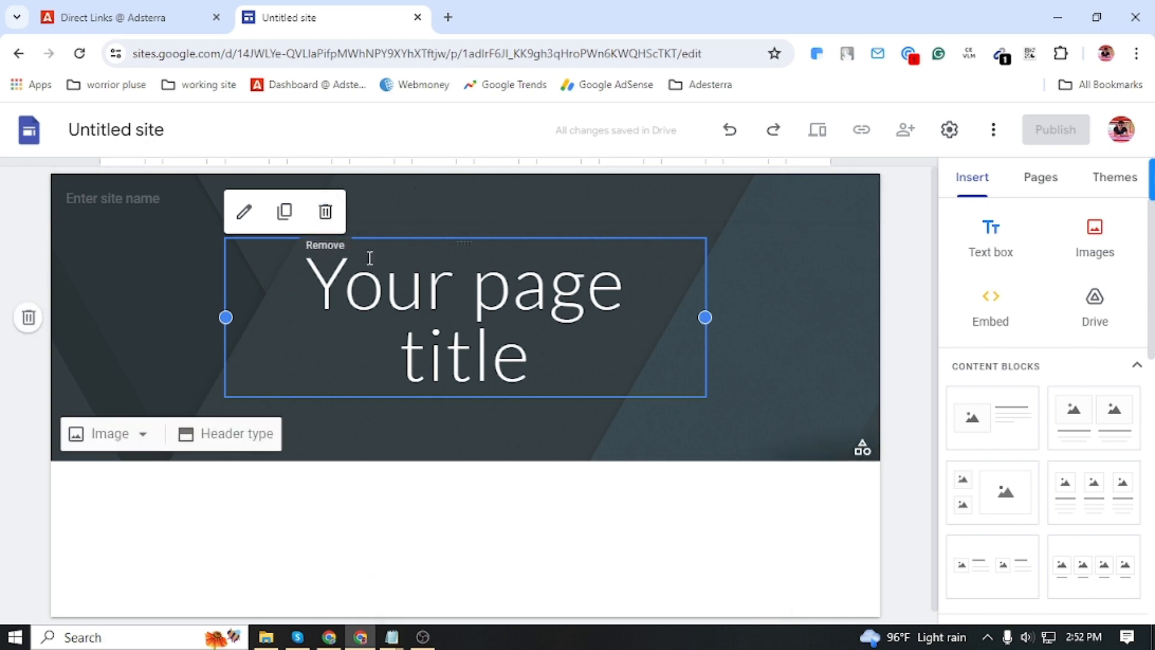
{"action": "double_click", "coordinate": [369, 277]}
{"action": "triple_click", "coordinate": [516, 368]}
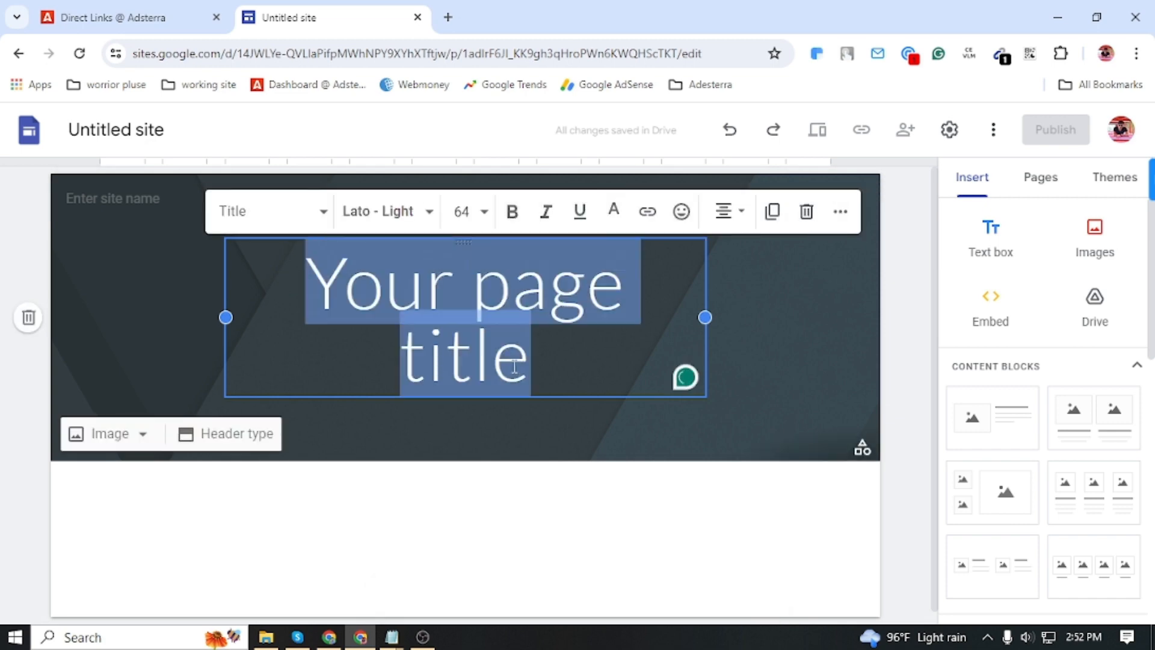
{"action": "key", "text": "BackSpace"}
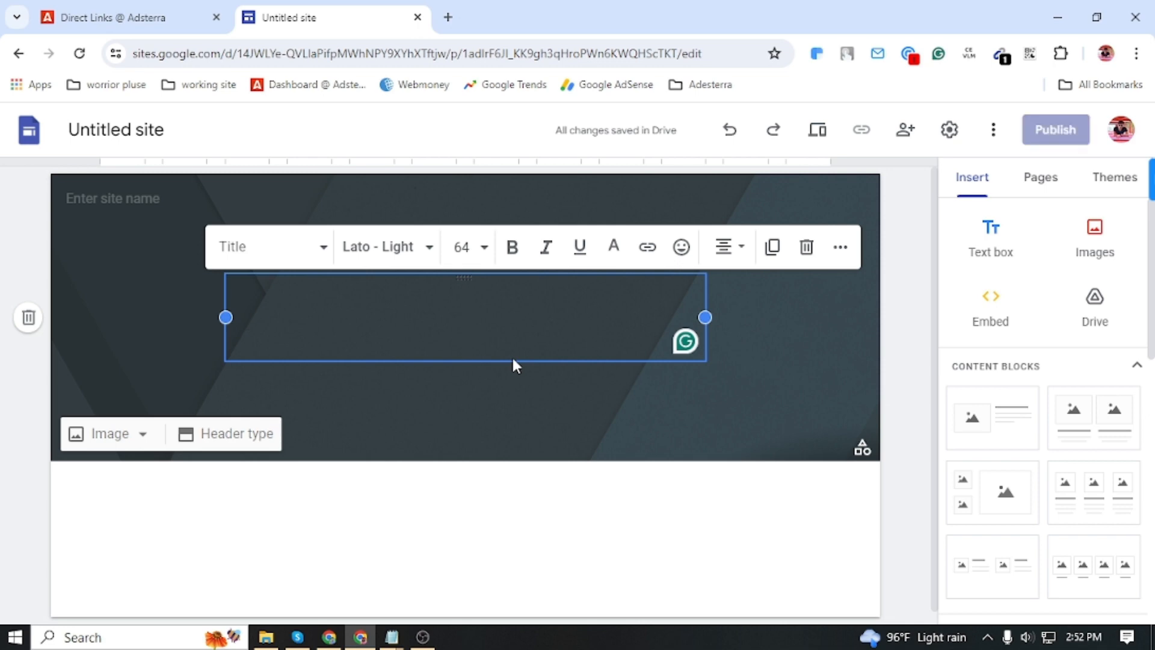
{"action": "type", "text": "Ea"}
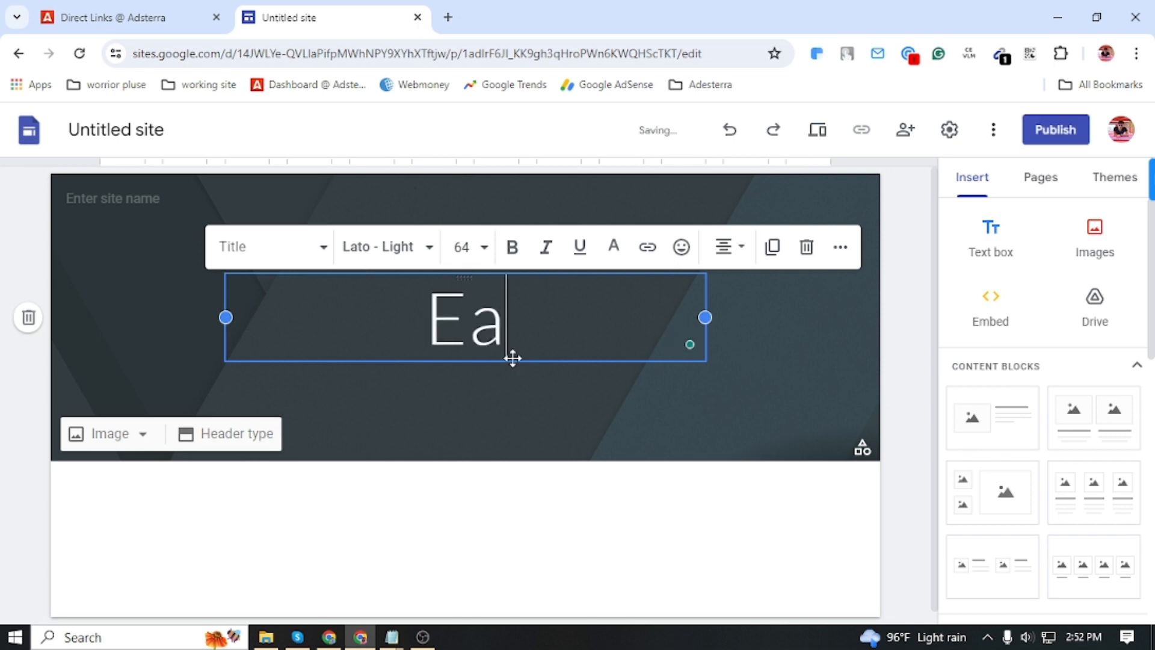
{"action": "type", "text": "rn mo"}
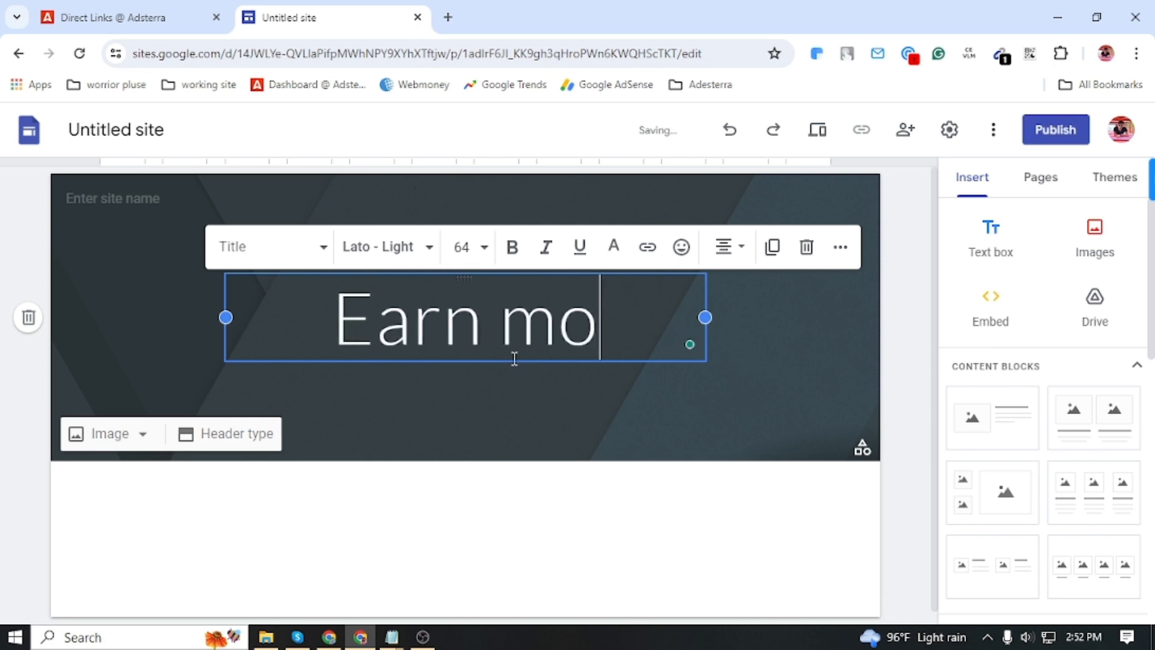
{"action": "type", "text": "ne"}
{"action": "key", "text": "BackSpace"}
{"action": "key", "text": "BackSpace"}
{"action": "key", "text": "BackSpace"}
{"action": "key", "text": "BackSpace"}
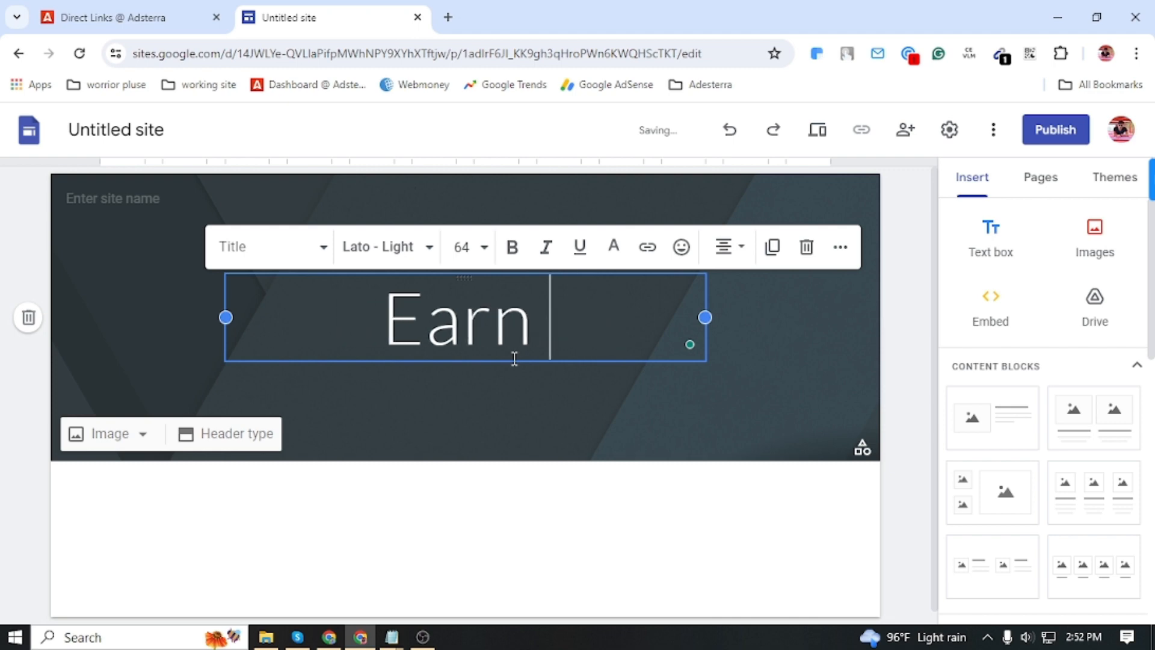
{"action": "type", "text": "Mone"}
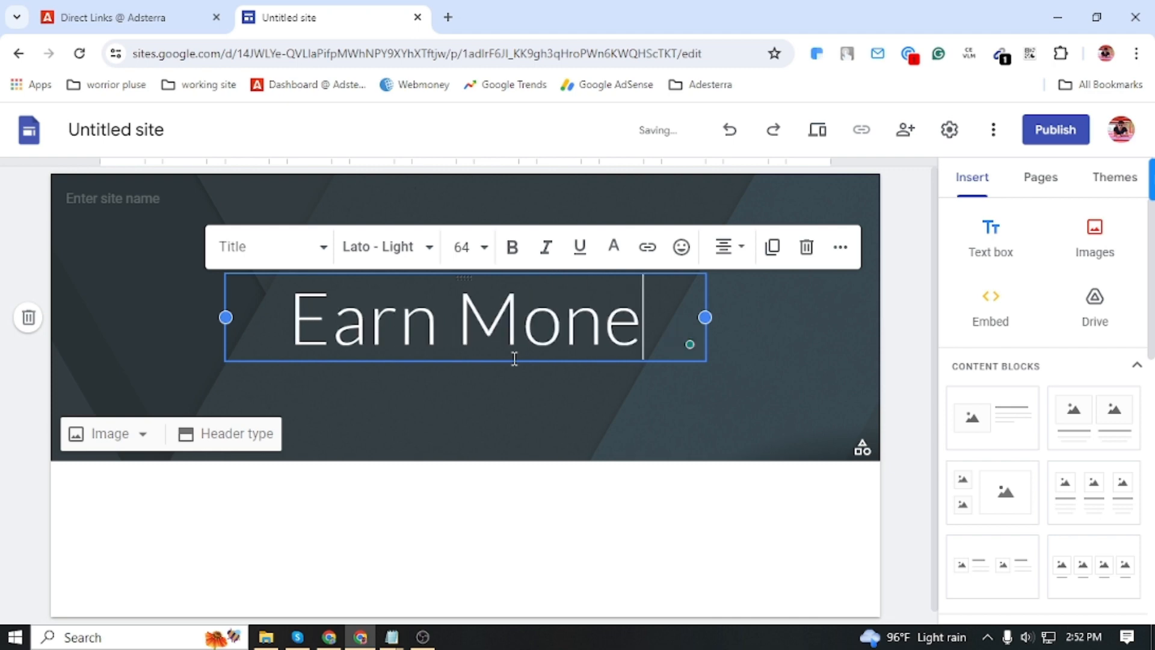
{"action": "type", "text": "y "}
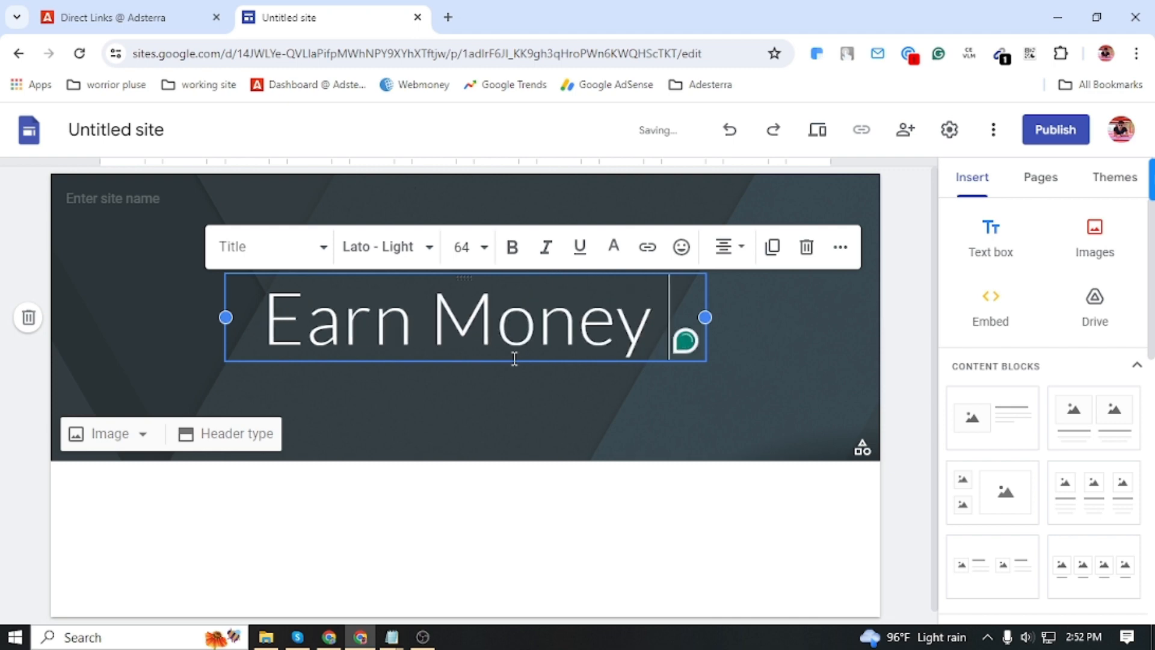
{"action": "type", "text": "o"}
{"action": "key", "text": "BackSpace"}
{"action": "type", "text": "Onle"}
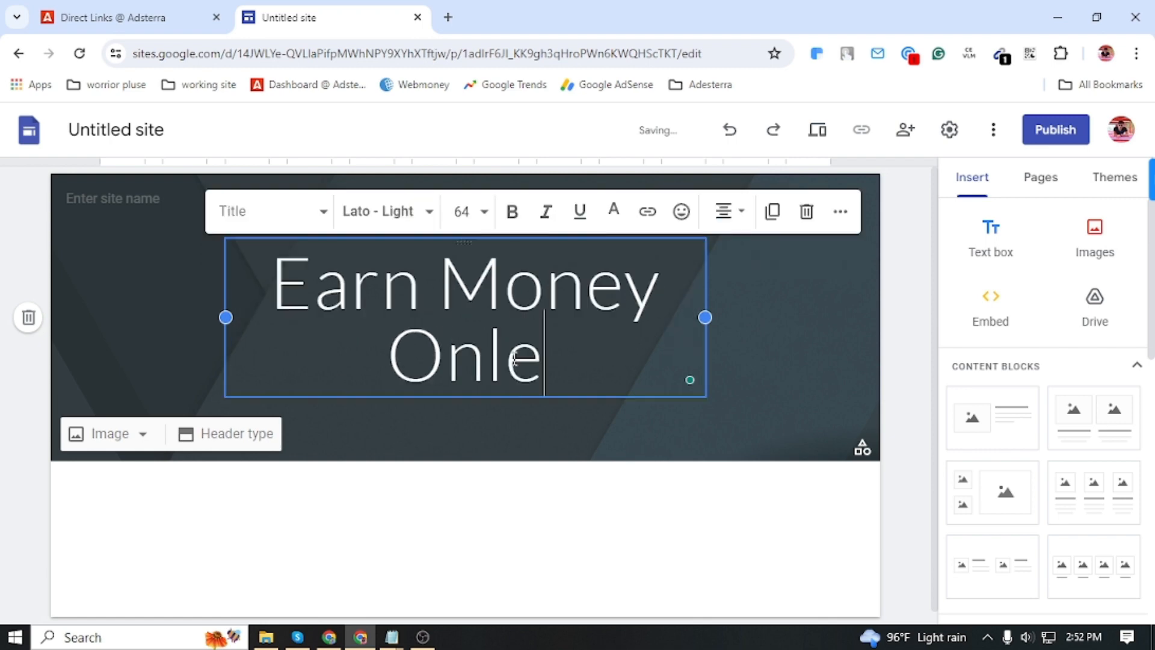
{"action": "type", "text": "line"}
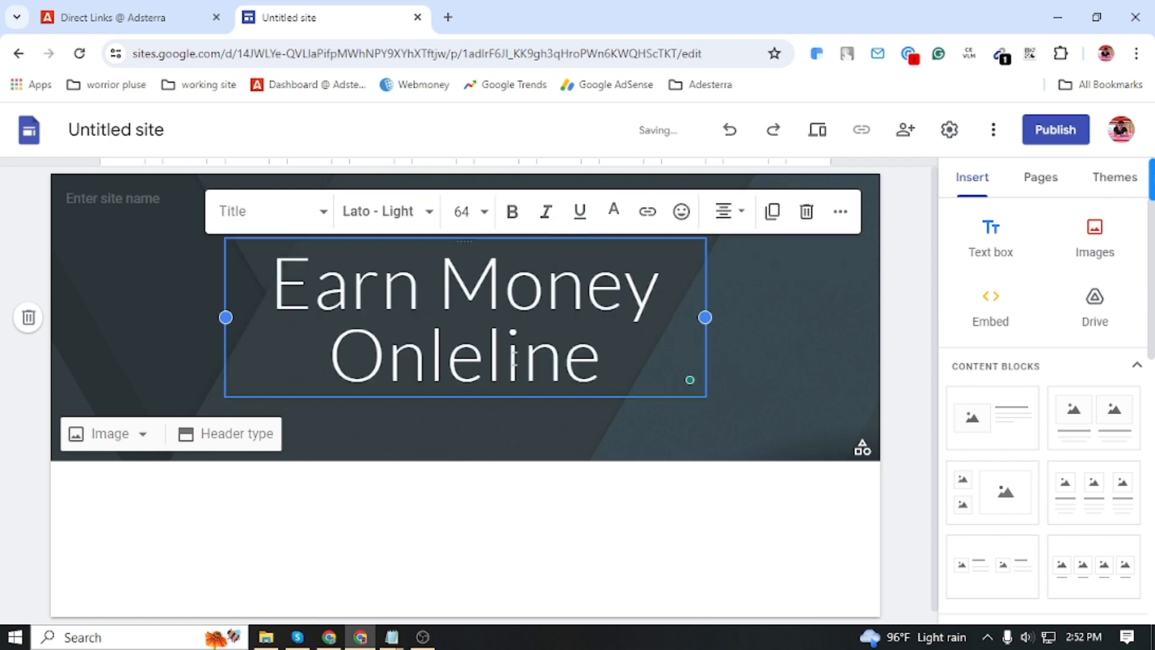
{"action": "left_click", "coordinate": [476, 356]}
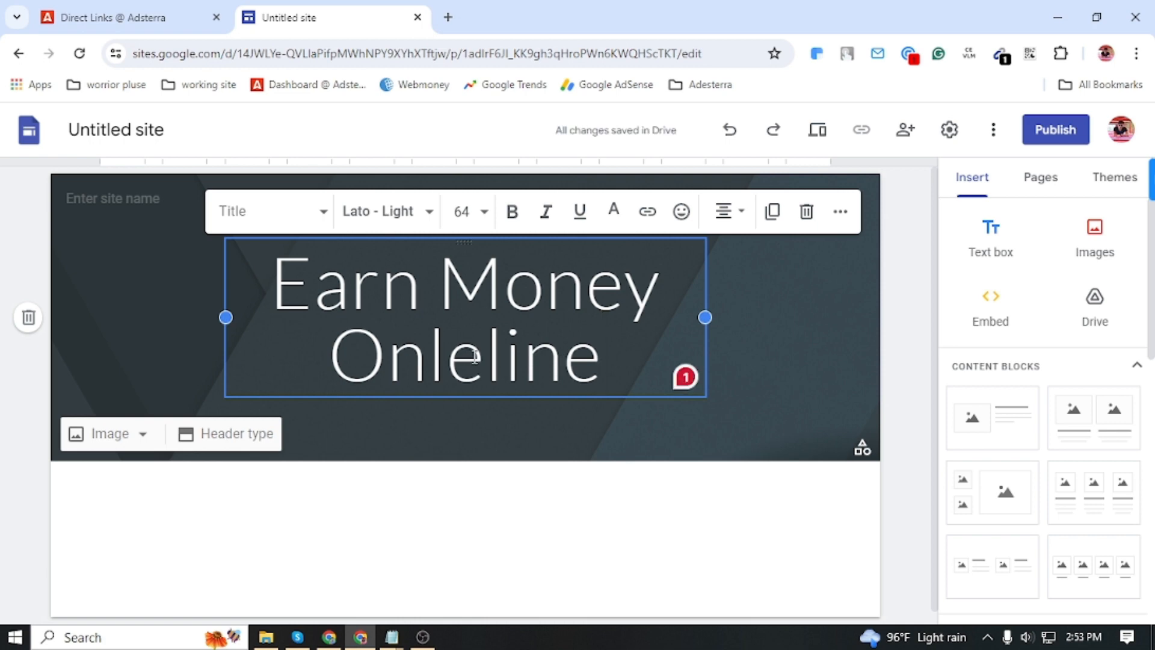
{"action": "key", "text": "BackSpace"}
{"action": "key", "text": "BackSpace"}
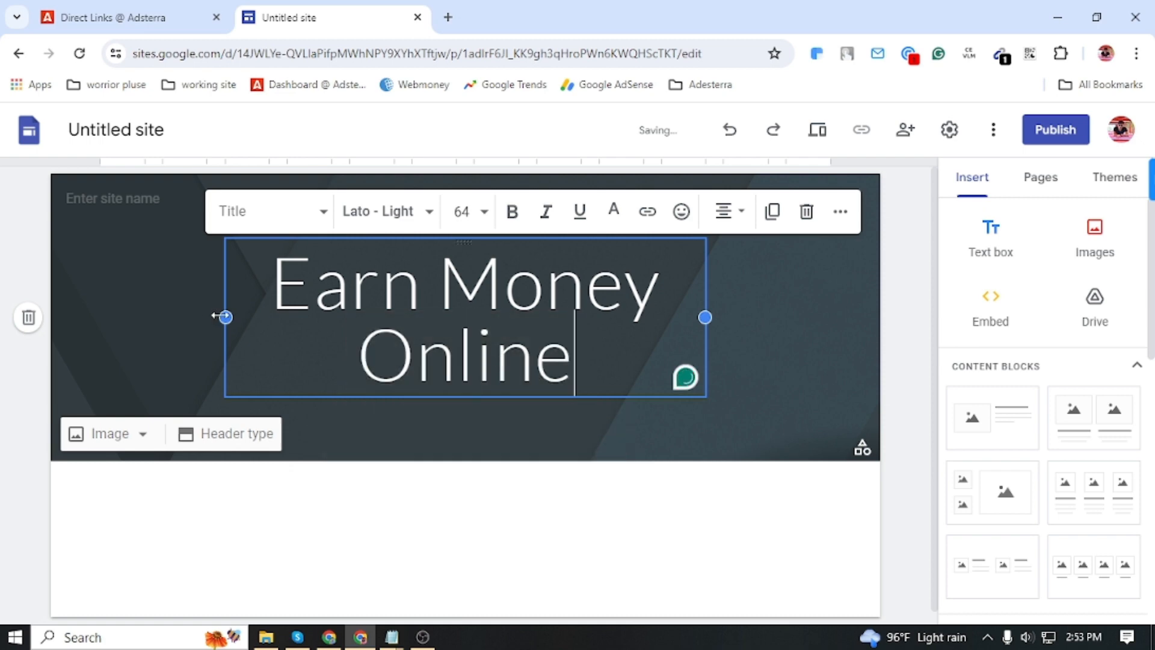
Step: Widen the title box on both sides so the title fits on one line, and make the title text bold
{"action": "left_click_drag", "start_coordinate": [224, 317], "coordinate": [100, 317]}
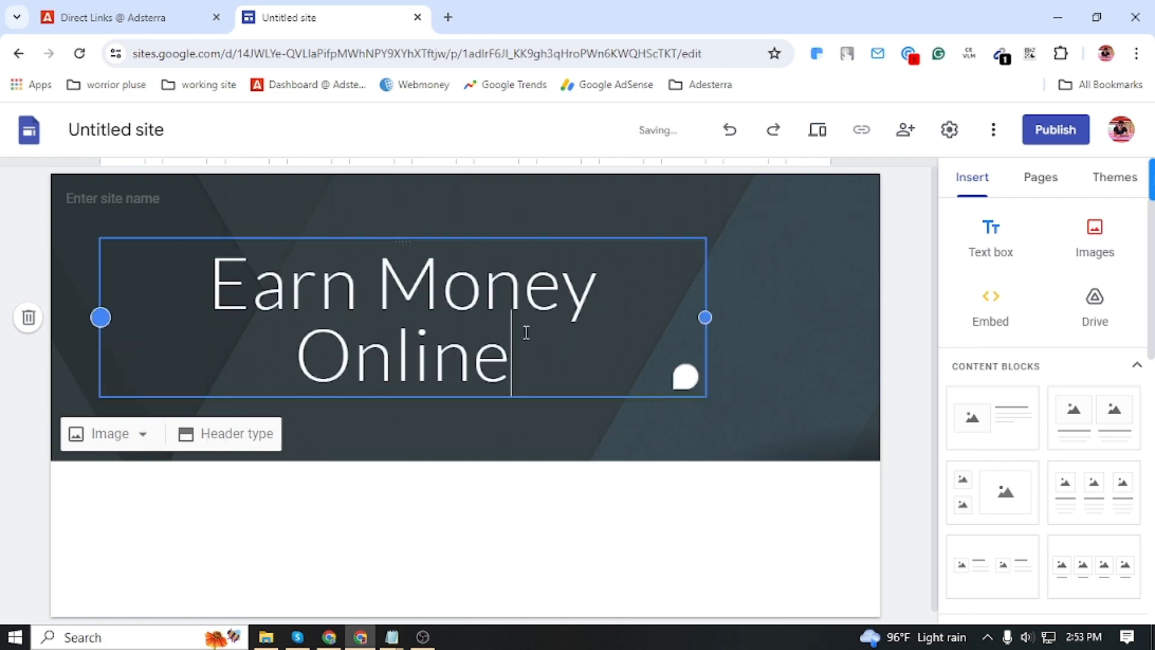
{"action": "left_click_drag", "start_coordinate": [705, 317], "coordinate": [767, 317]}
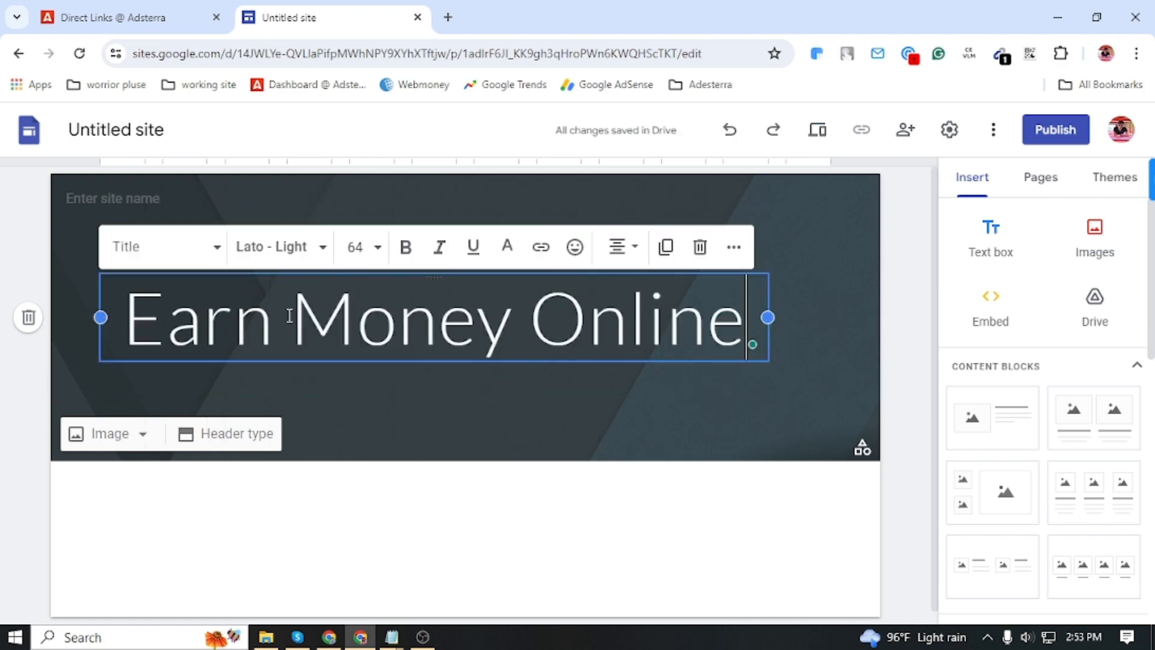
{"action": "left_click_drag", "start_coordinate": [125, 322], "coordinate": [730, 319]}
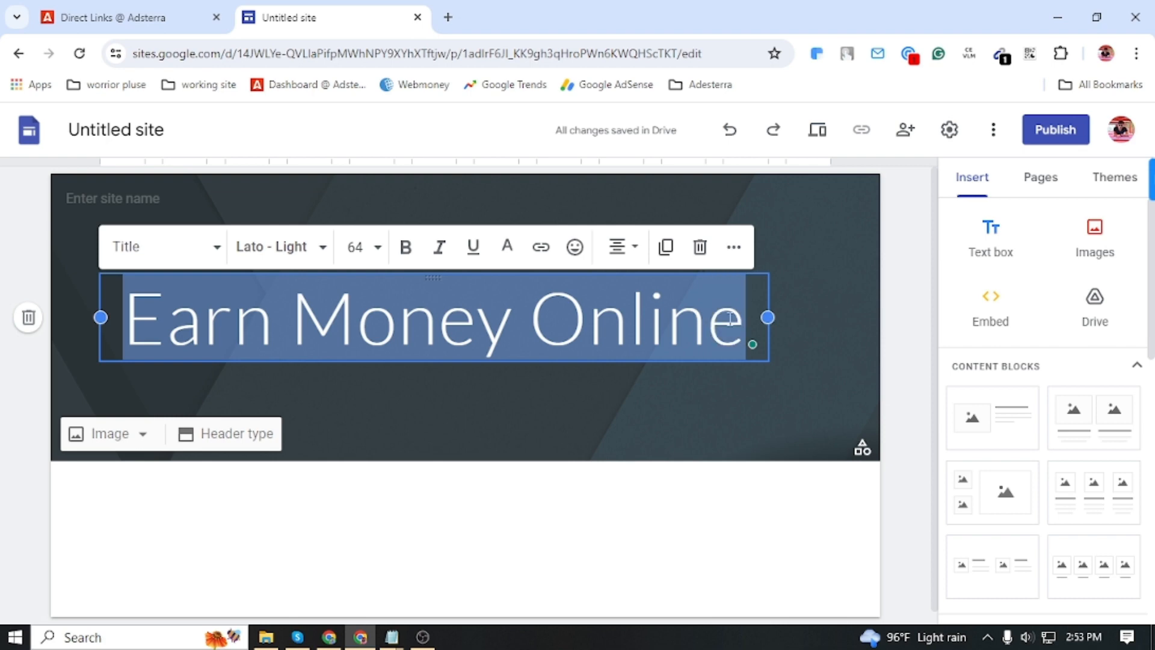
{"action": "left_click", "coordinate": [405, 246]}
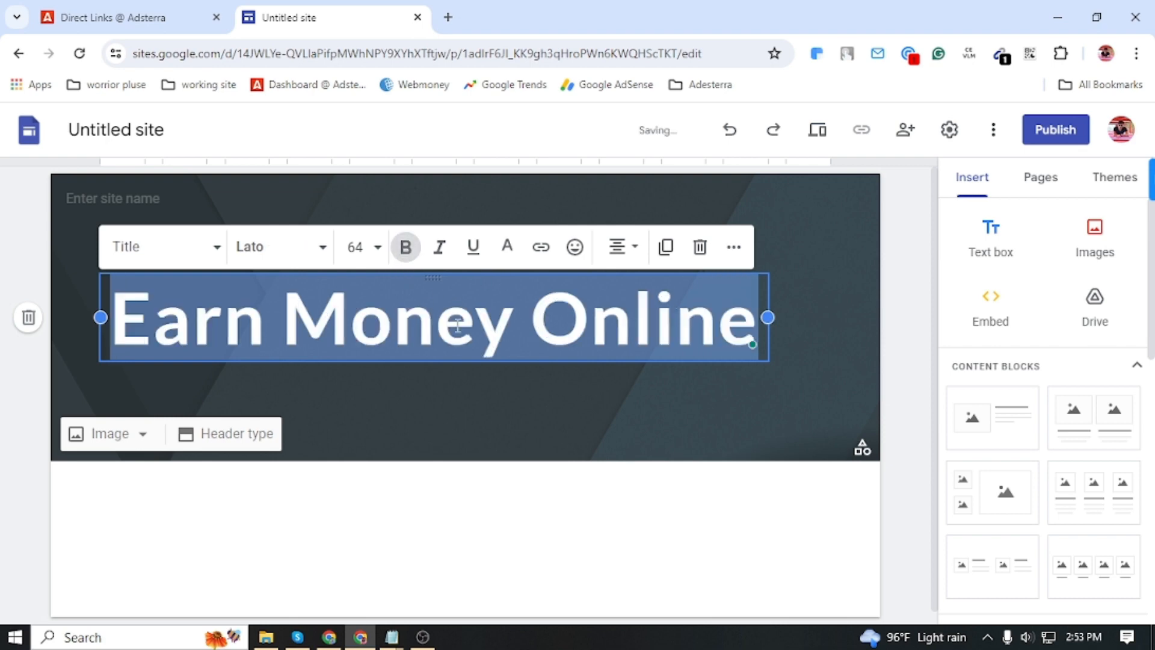
{"action": "left_click", "coordinate": [543, 377]}
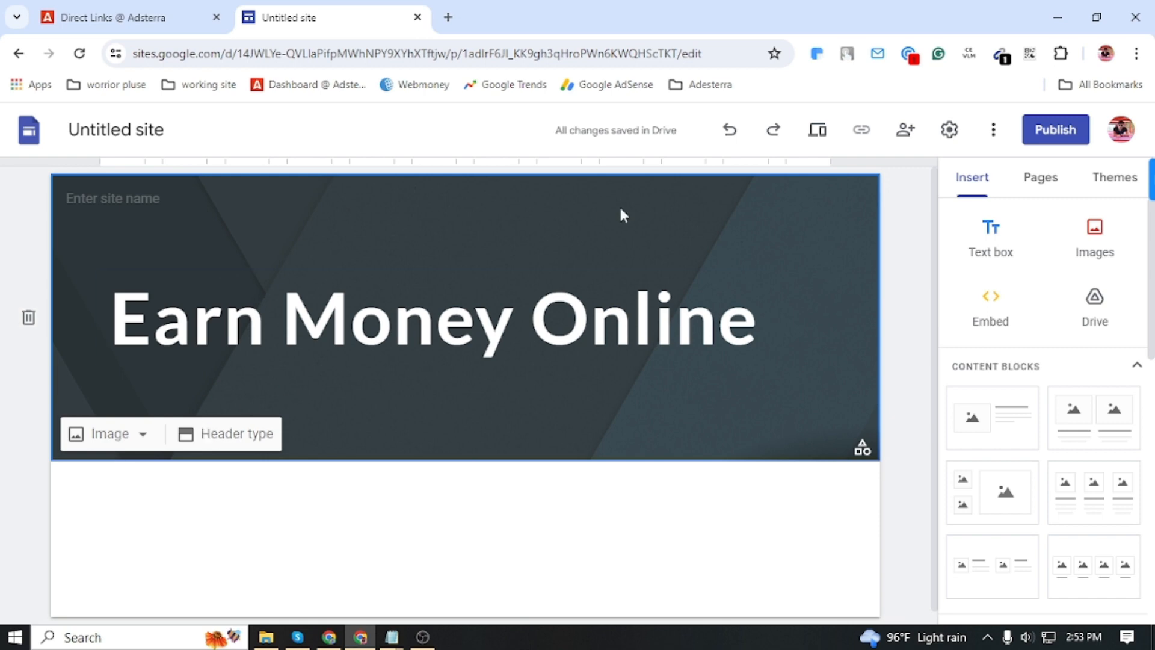
Step: Try inserting Crypto Word.jpg from the Downloads folder as an image in the page body, and delete the inserted image
{"action": "left_click", "coordinate": [1078, 248]}
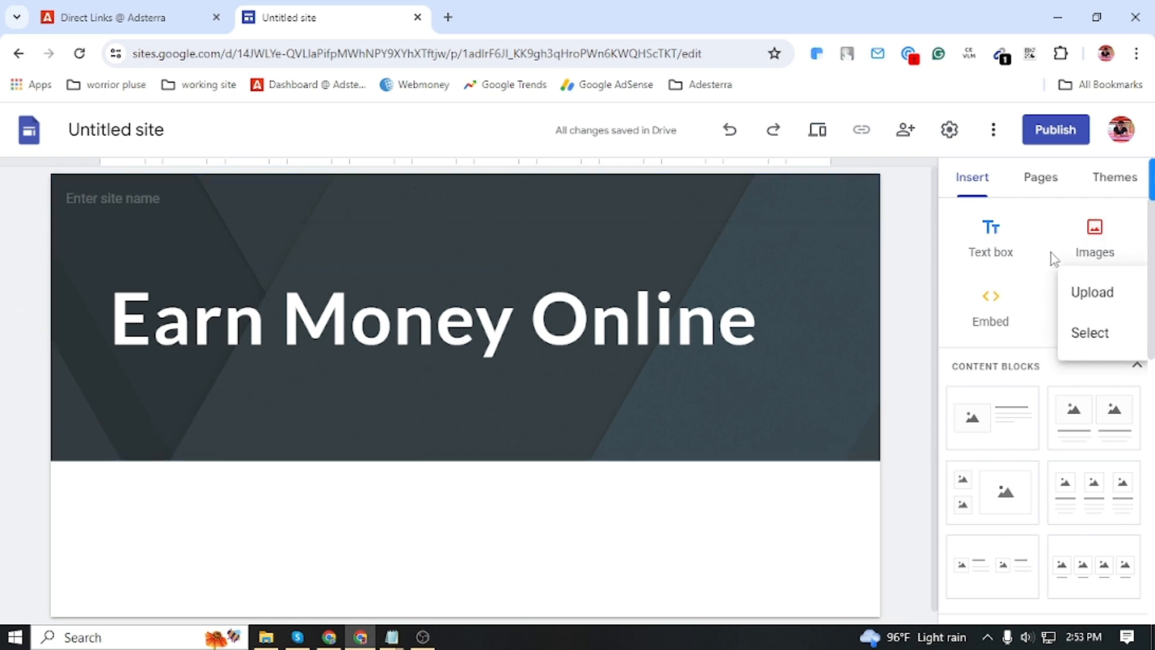
{"action": "left_click", "coordinate": [1091, 292]}
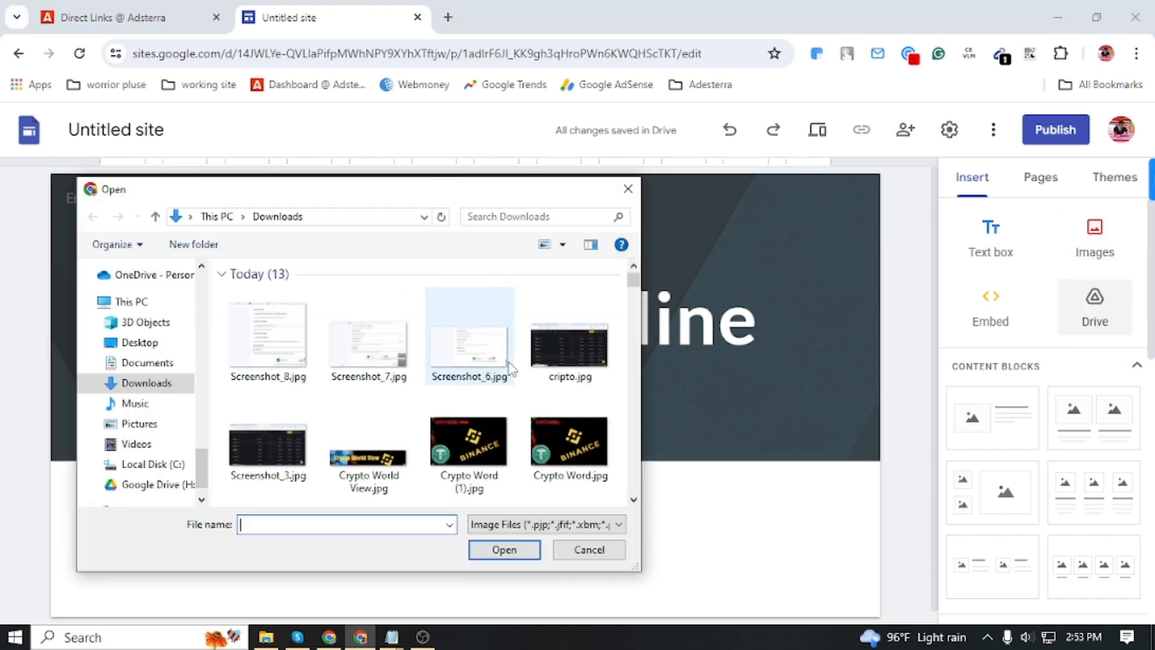
{"action": "scroll", "coordinate": [459, 449], "scroll_direction": "down", "scroll_amount": 2}
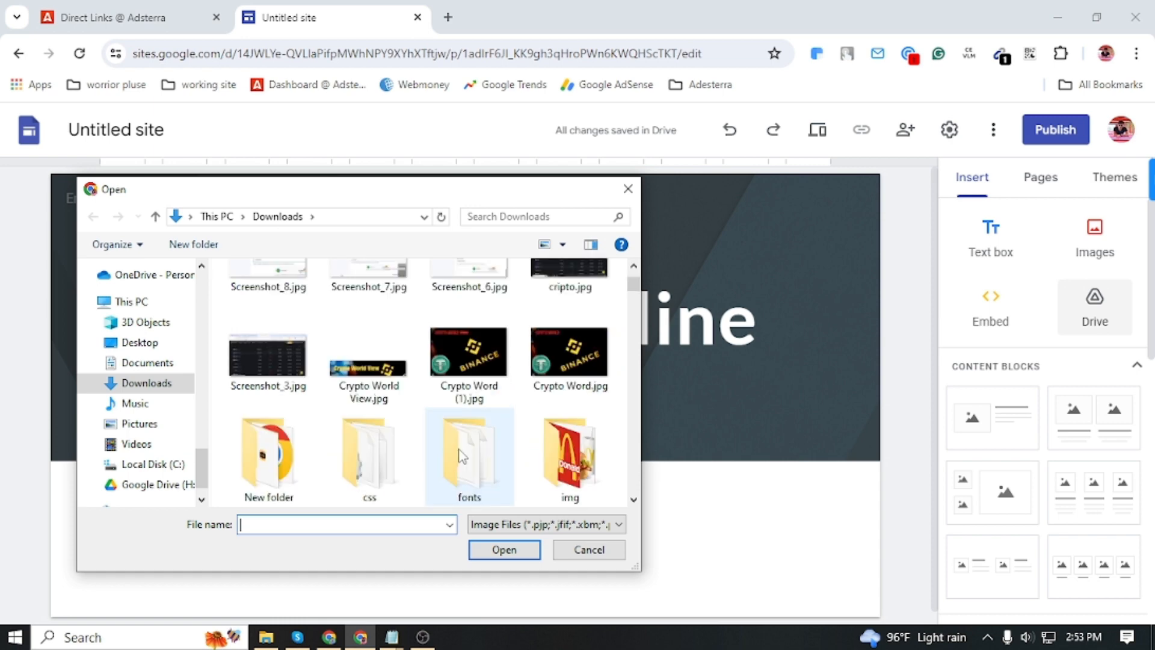
{"action": "scroll", "coordinate": [558, 356], "scroll_direction": "down", "scroll_amount": 5}
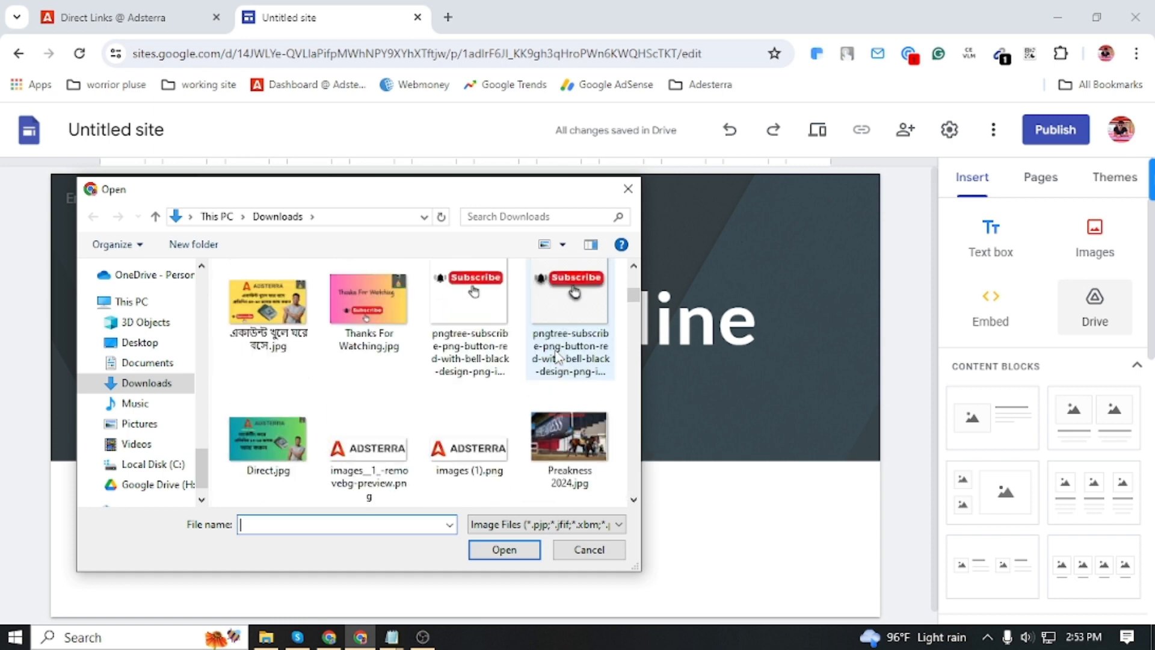
{"action": "scroll", "coordinate": [558, 356], "scroll_direction": "up", "scroll_amount": 3}
{"action": "scroll", "coordinate": [544, 361], "scroll_direction": "down", "scroll_amount": 3}
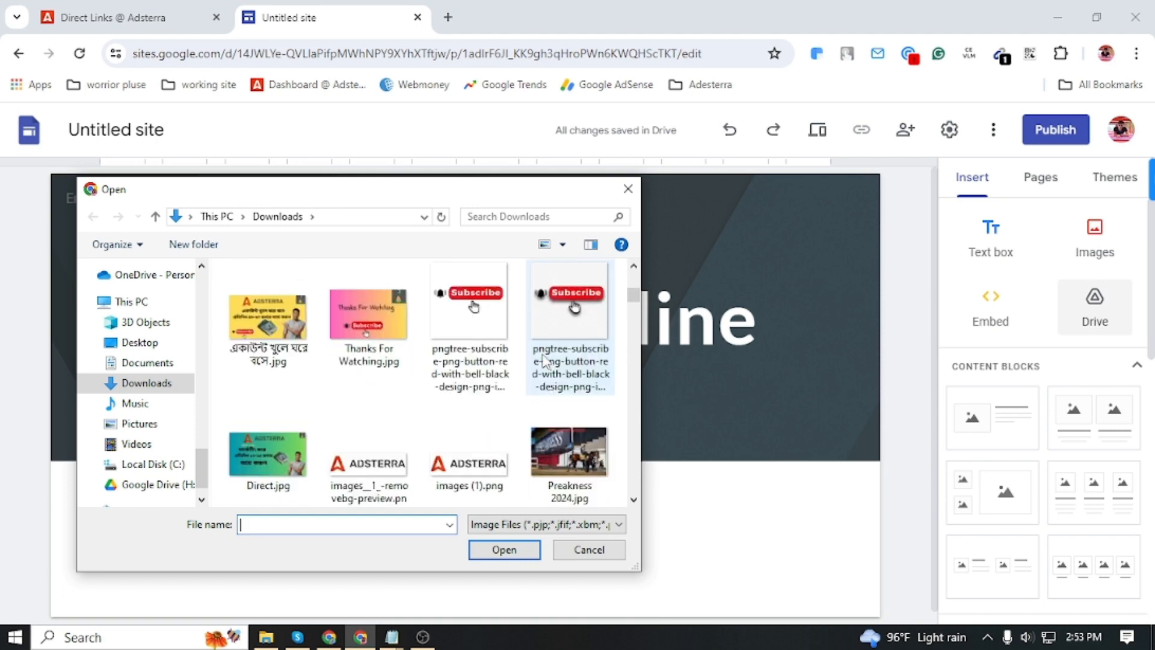
{"action": "scroll", "coordinate": [545, 361], "scroll_direction": "down", "scroll_amount": 3}
{"action": "scroll", "coordinate": [544, 361], "scroll_direction": "down", "scroll_amount": 3}
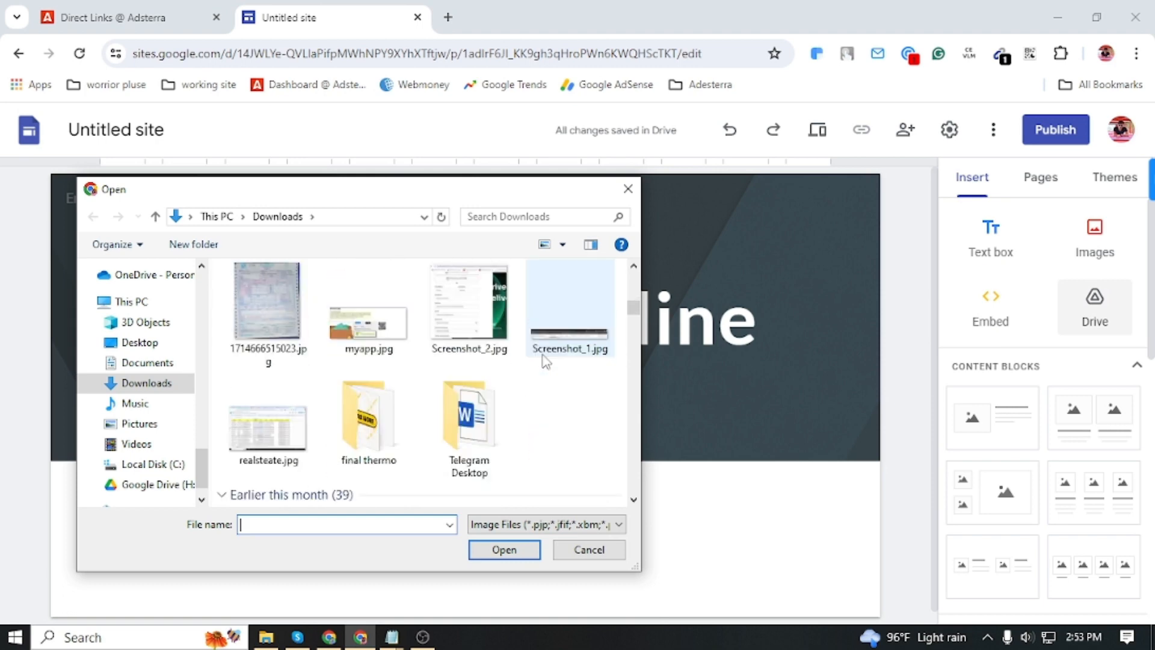
{"action": "scroll", "coordinate": [544, 361], "scroll_direction": "up", "scroll_amount": 10}
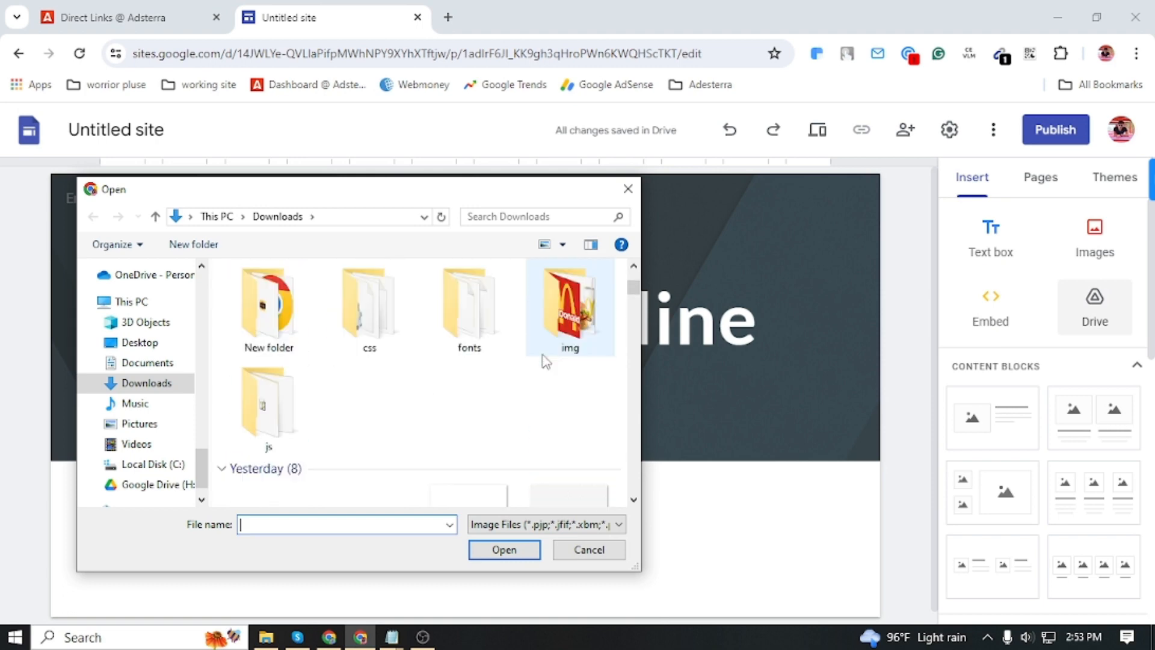
{"action": "scroll", "coordinate": [544, 360], "scroll_direction": "down", "scroll_amount": 3}
{"action": "scroll", "coordinate": [544, 360], "scroll_direction": "down", "scroll_amount": 2}
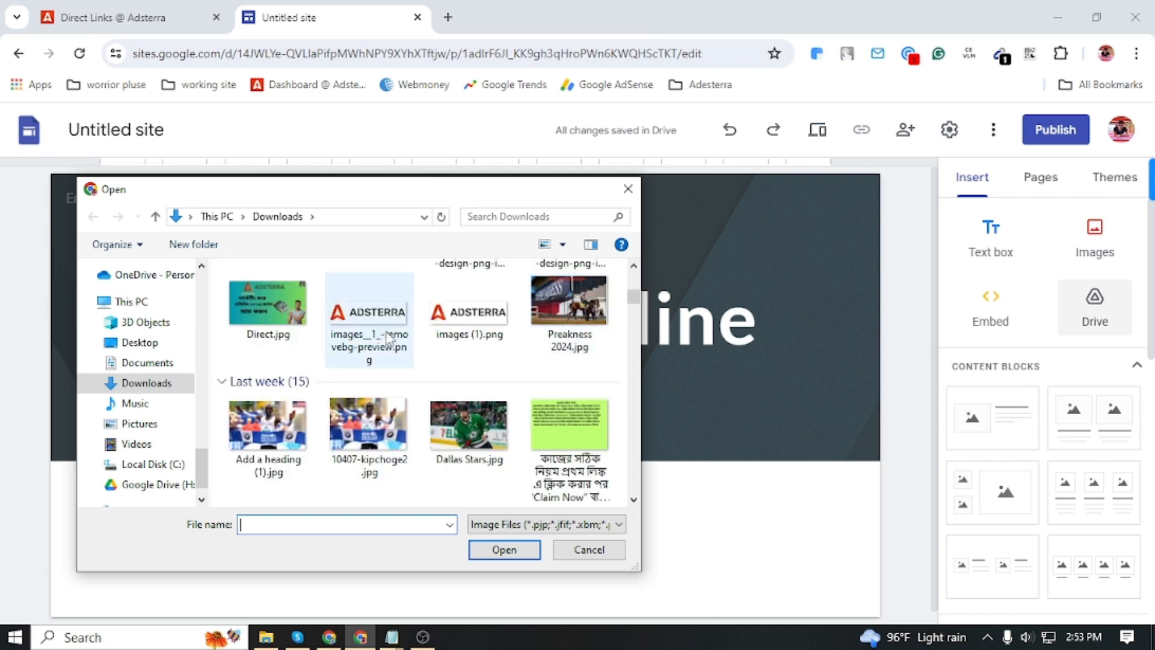
{"action": "scroll", "coordinate": [393, 358], "scroll_direction": "up", "scroll_amount": 5}
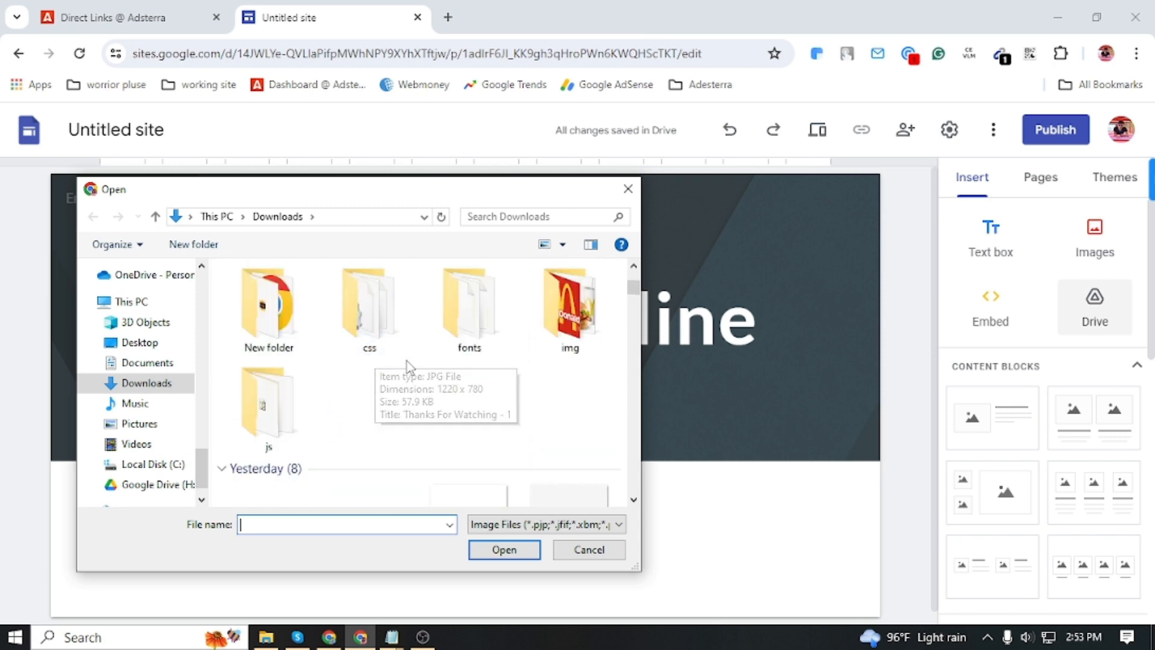
{"action": "scroll", "coordinate": [407, 361], "scroll_direction": "up", "scroll_amount": 3}
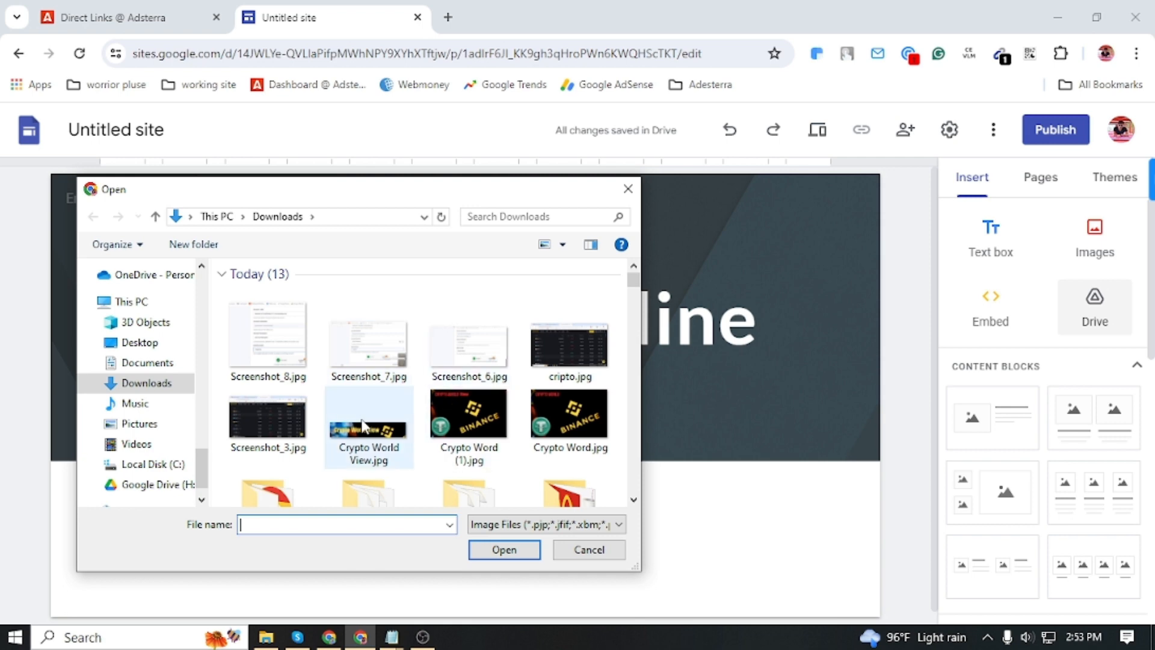
{"action": "left_click", "coordinate": [579, 415]}
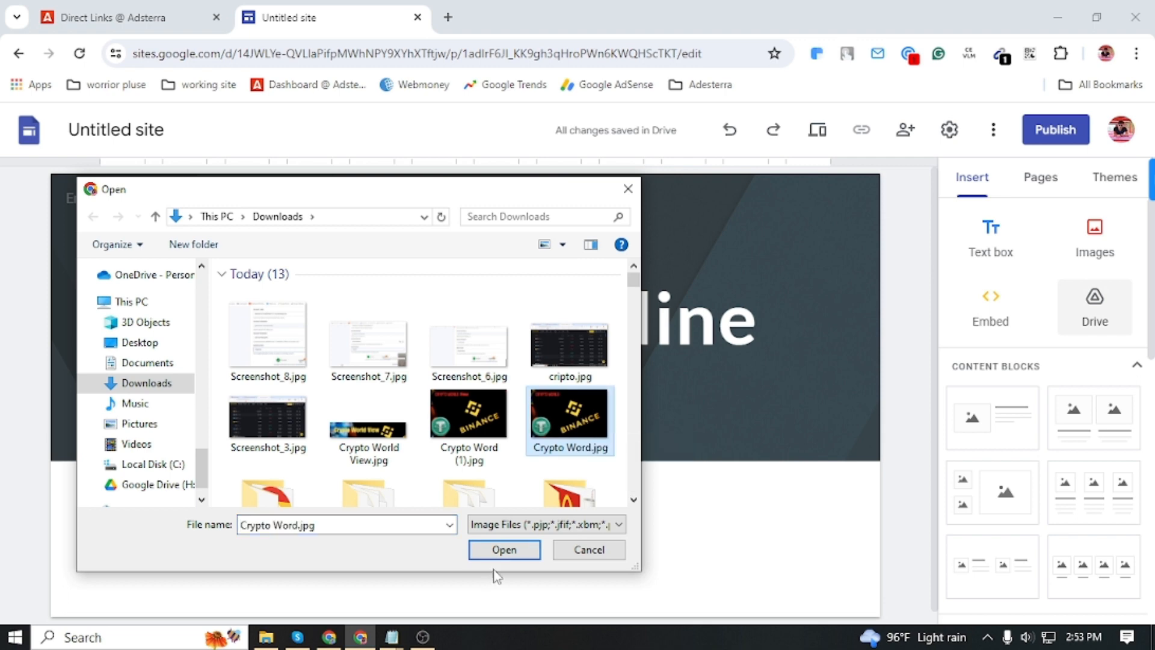
{"action": "left_click", "coordinate": [511, 550]}
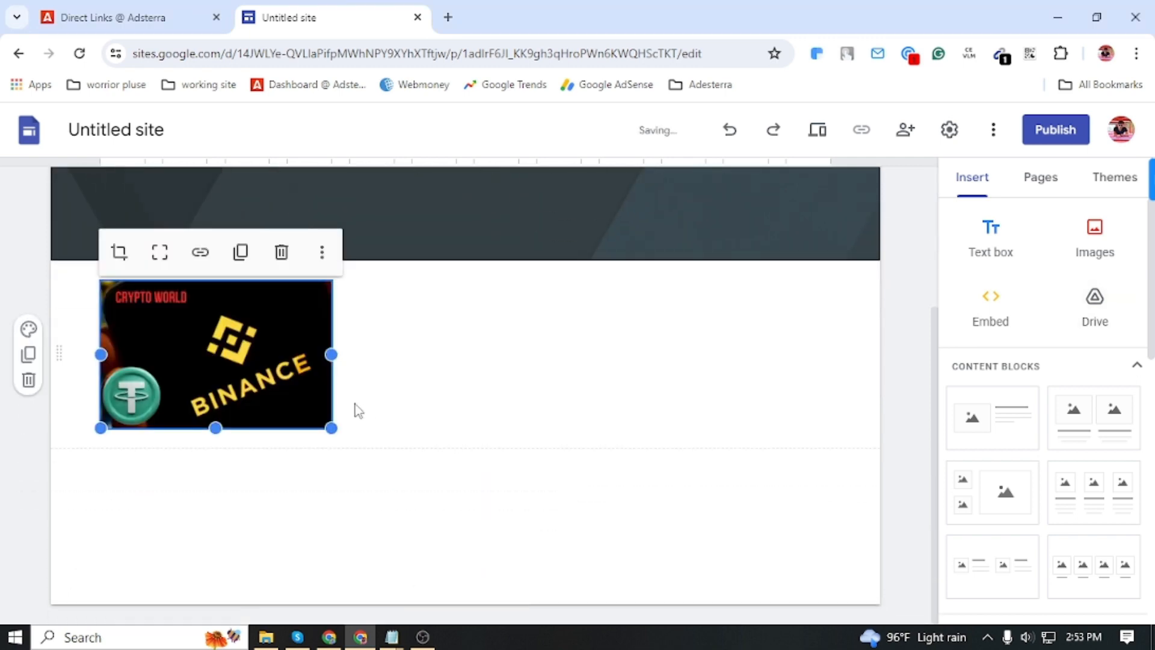
{"action": "left_click", "coordinate": [281, 252]}
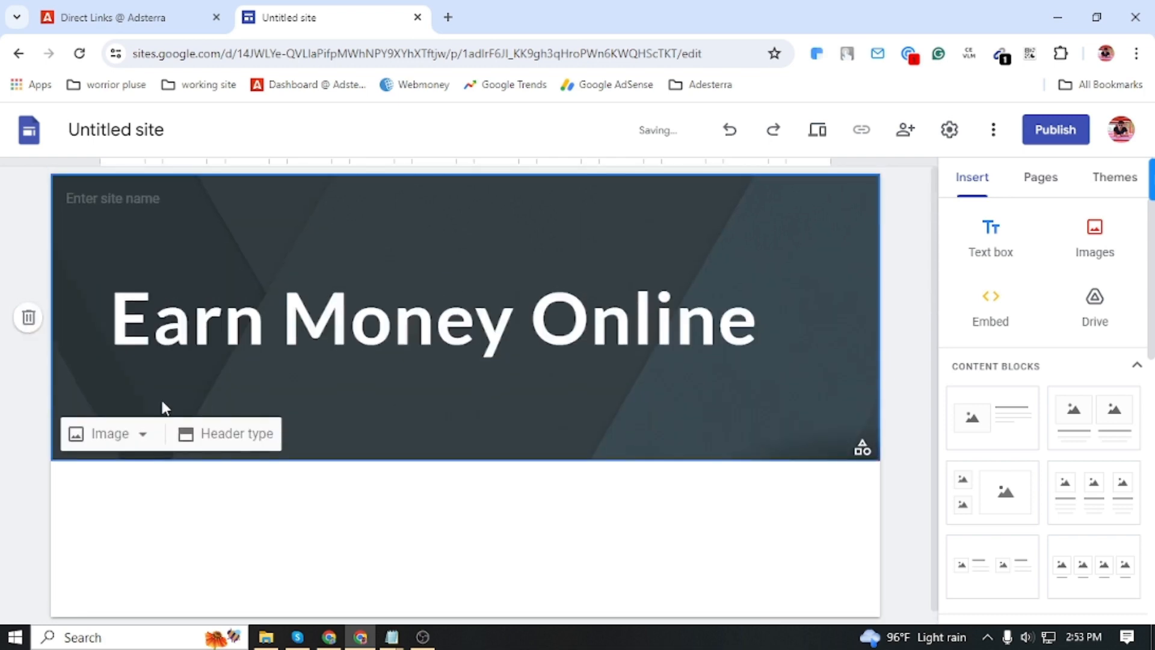
Step: Upload Crypto Word.jpg from the Downloads folder as the header's background image
{"action": "left_click", "coordinate": [142, 438]}
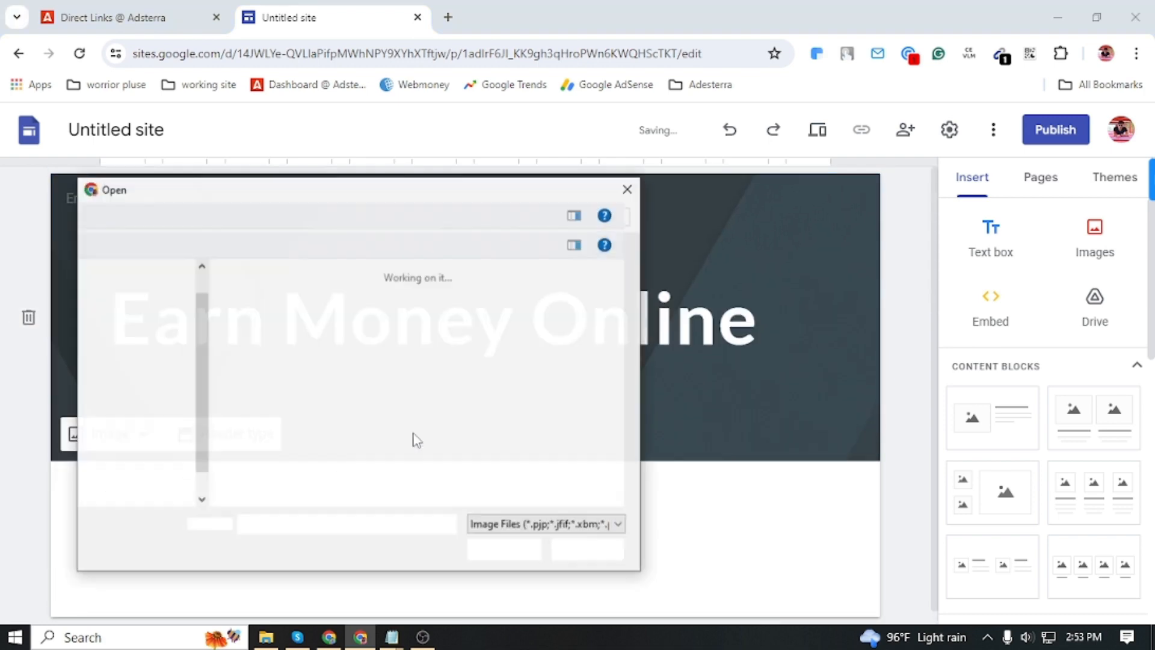
{"action": "scroll", "coordinate": [521, 421], "scroll_direction": "down", "scroll_amount": 3}
{"action": "scroll", "coordinate": [520, 421], "scroll_direction": "up", "scroll_amount": 3}
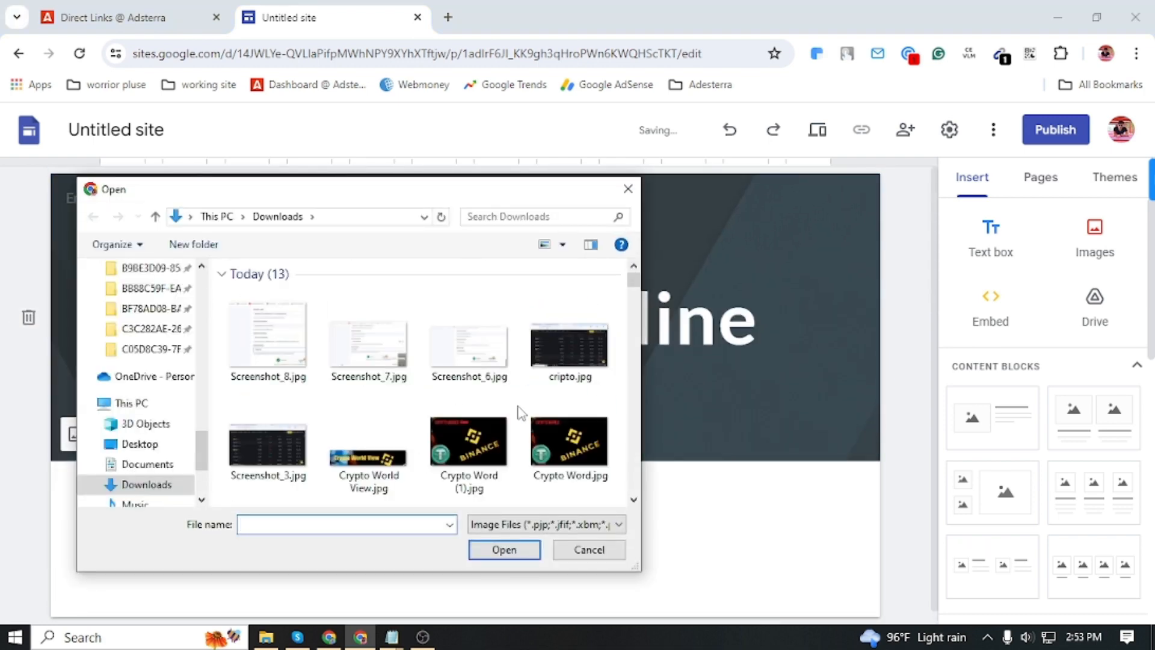
{"action": "scroll", "coordinate": [522, 414], "scroll_direction": "down", "scroll_amount": 2}
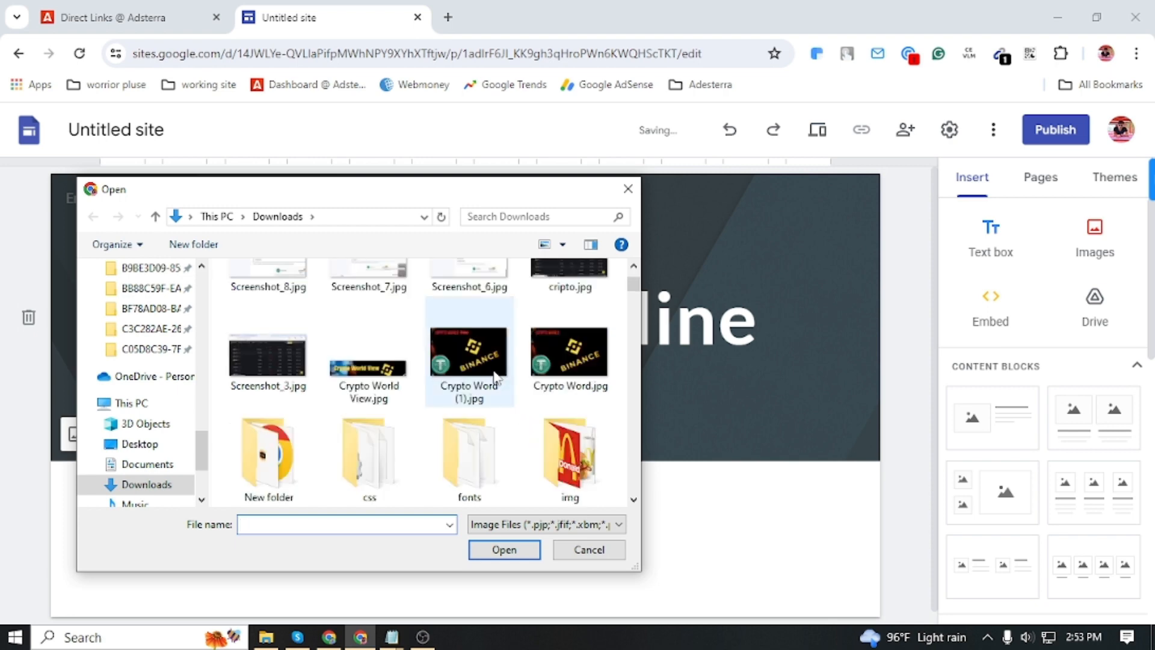
{"action": "left_click", "coordinate": [533, 361]}
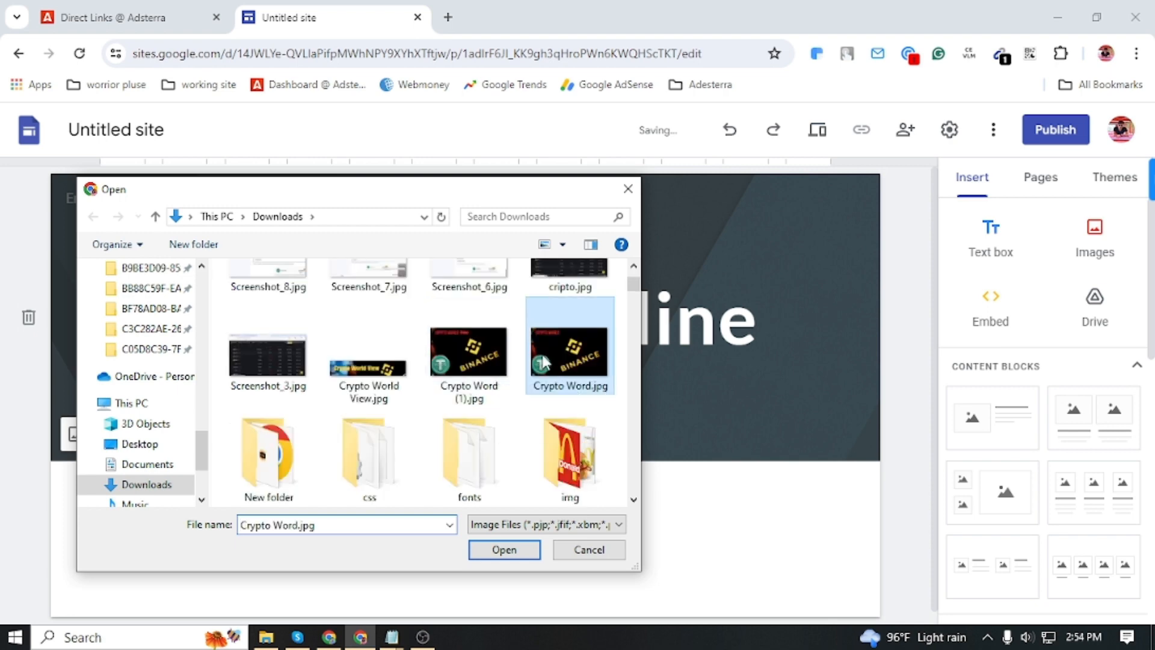
{"action": "left_click", "coordinate": [521, 550]}
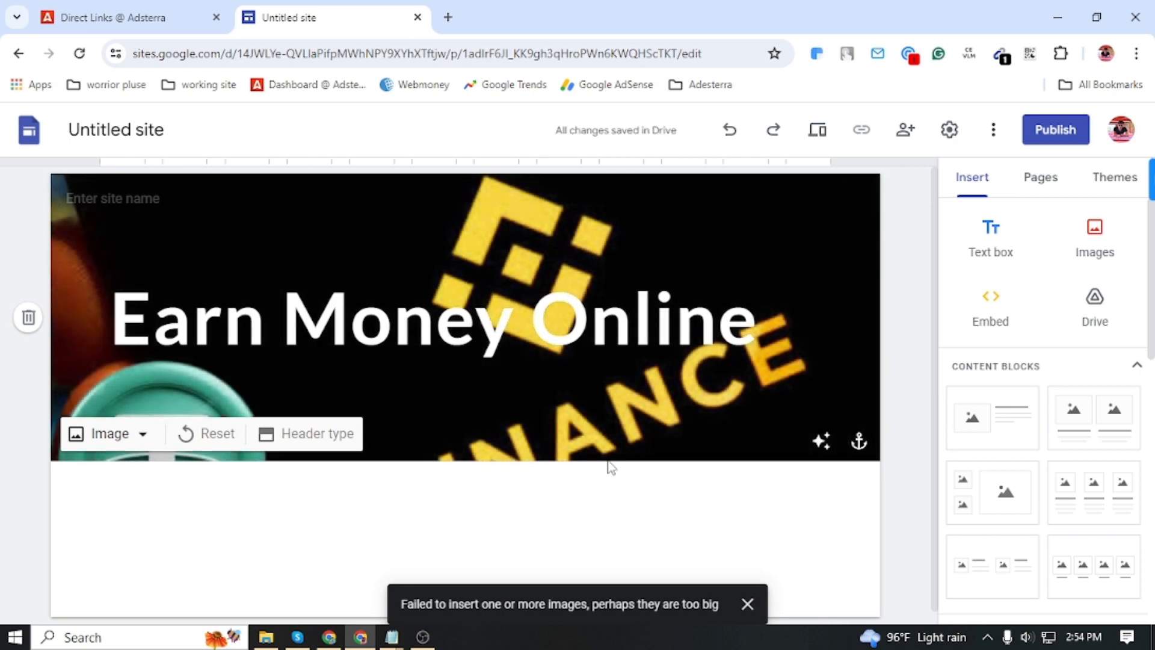
Step: Rename the untitled site document to "Earn Money Online"
{"action": "scroll", "coordinate": [556, 505], "scroll_direction": "down", "scroll_amount": 1}
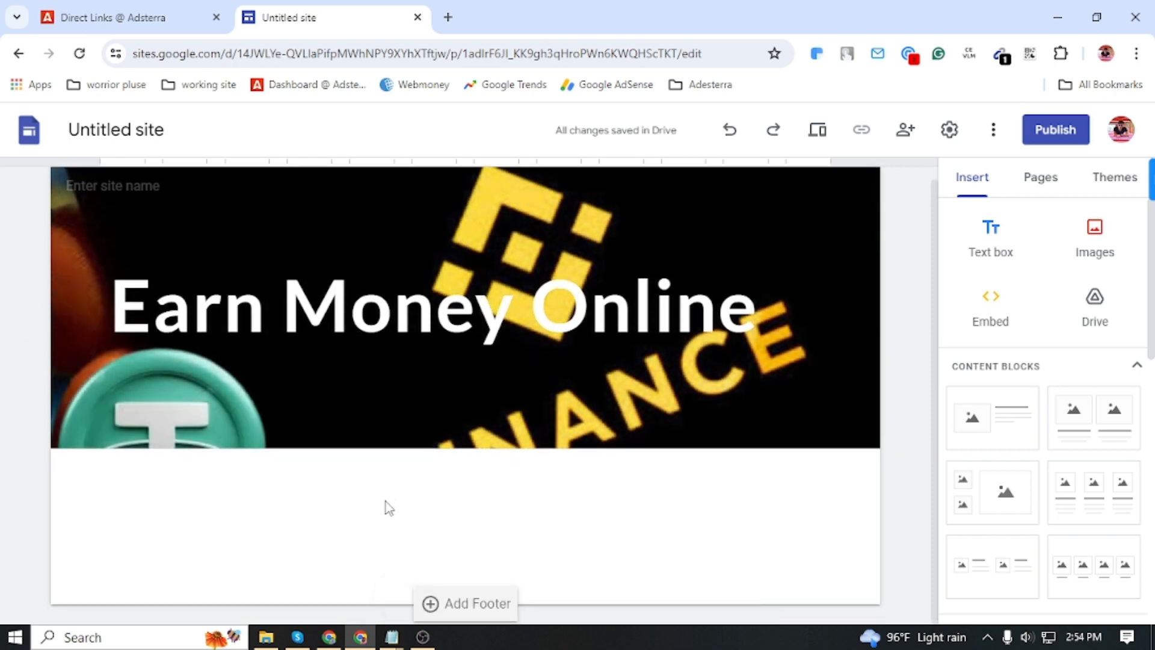
{"action": "left_click", "coordinate": [174, 134]}
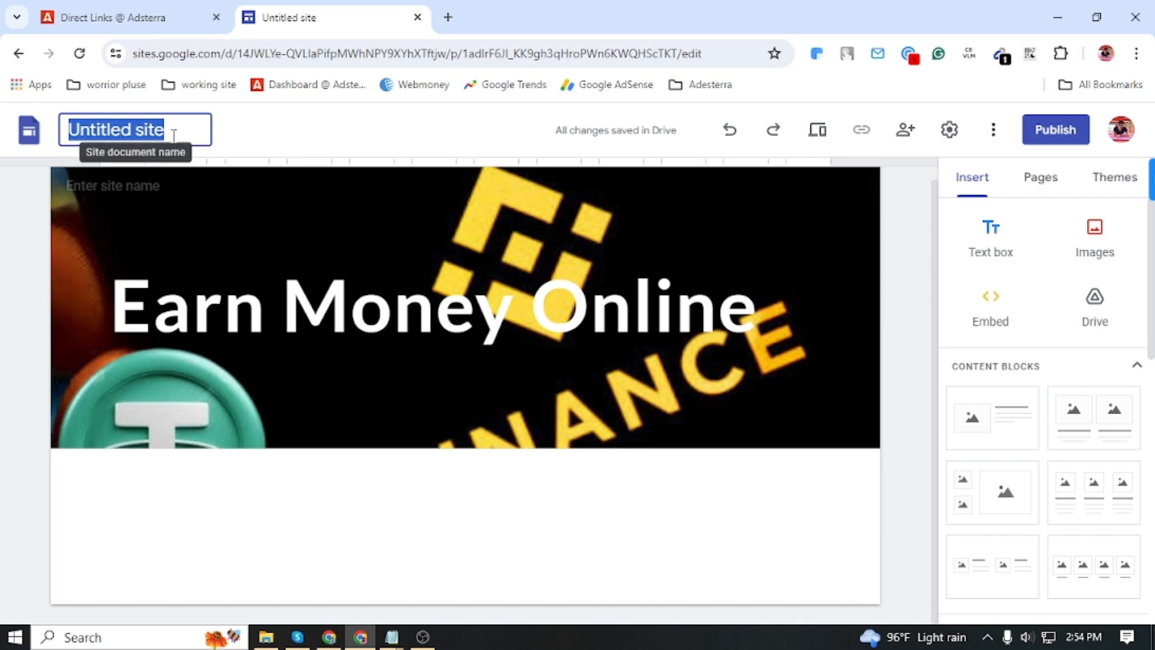
{"action": "key", "text": "BackSpace"}
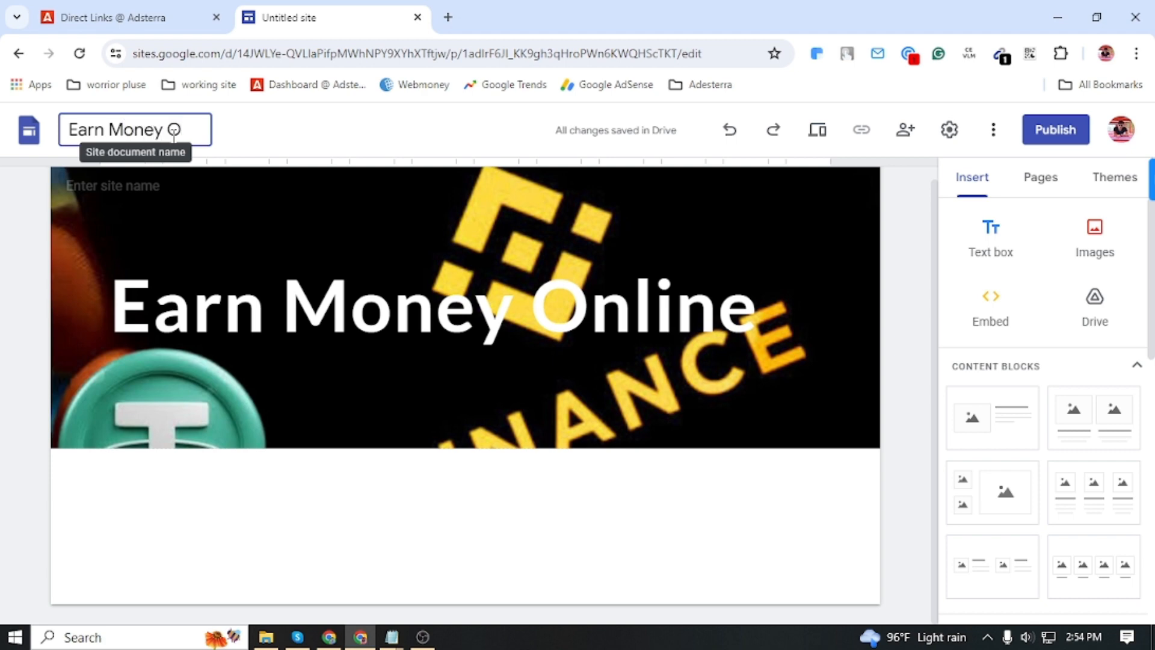
{"action": "type", "text": "Earn Money Online"}
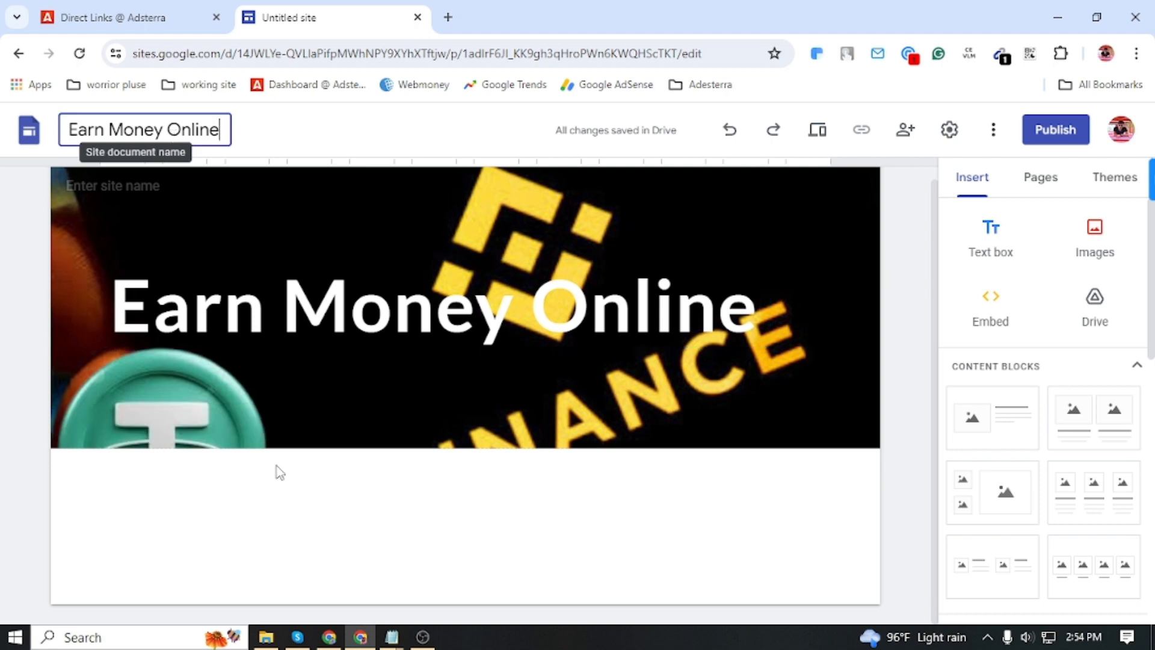
{"action": "key", "text": "Return"}
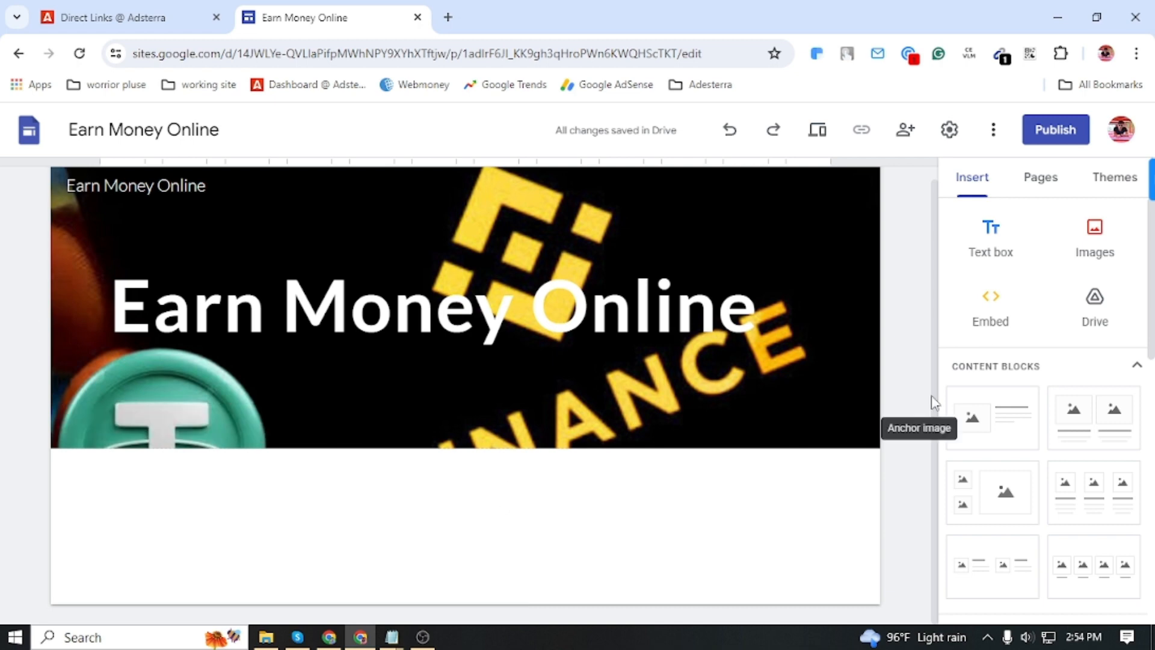
Step: Add a text box below the header containing "Get 100$ Dollar Free"
{"action": "left_click", "coordinate": [994, 248]}
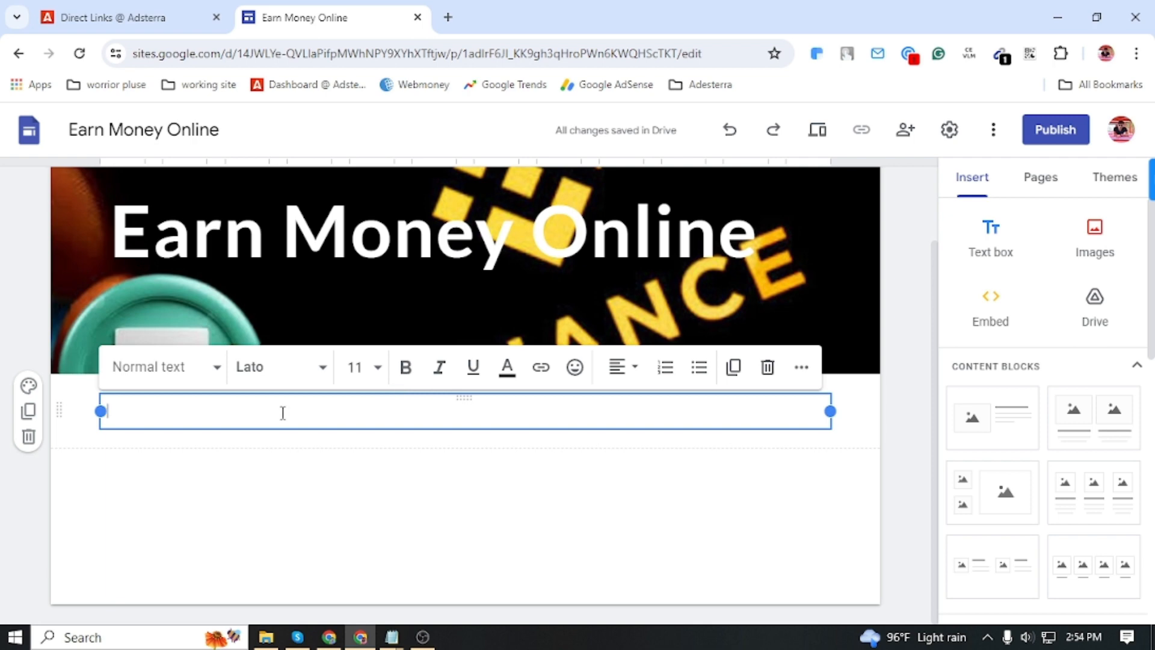
{"action": "type", "text": "Get 10"}
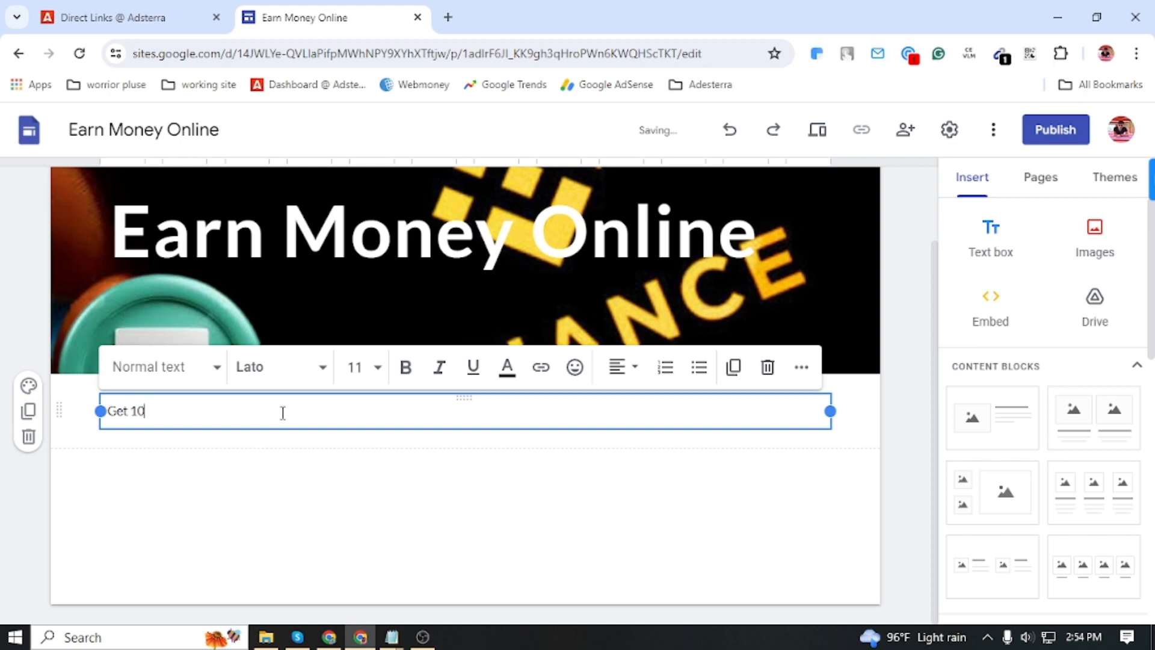
{"action": "type", "text": "0$ Dollar Free"}
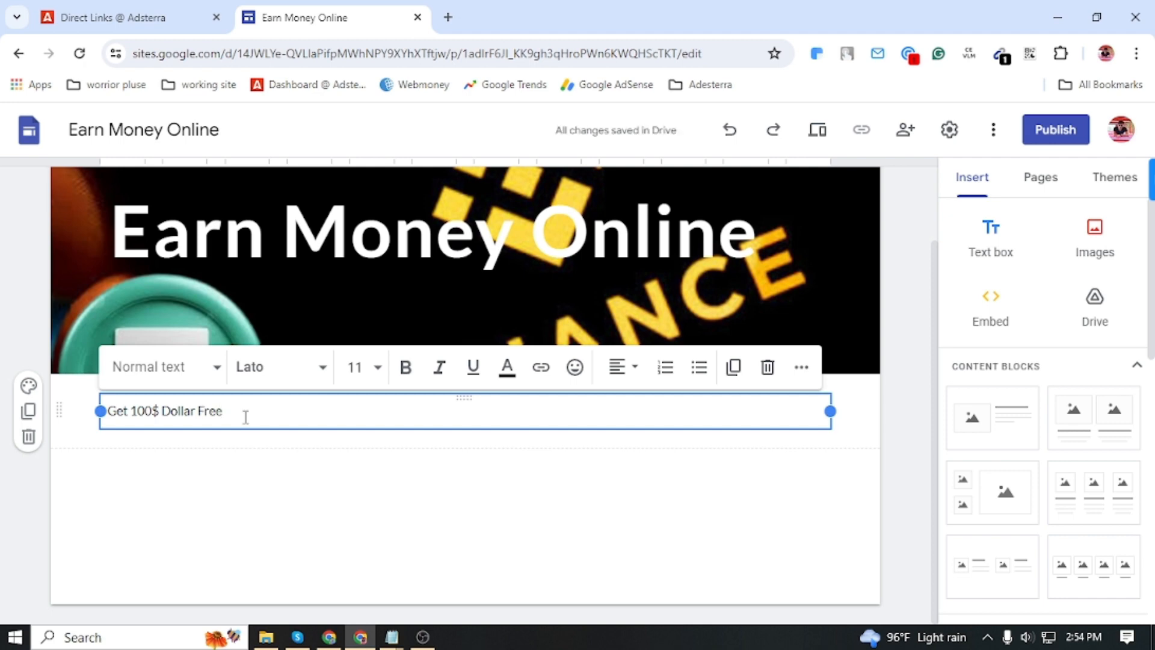
Step: Try formatting the "Get 100$ Dollar Free" line as a numbered list, and remove the numbering
{"action": "left_click_drag", "start_coordinate": [246, 418], "coordinate": [107, 404]}
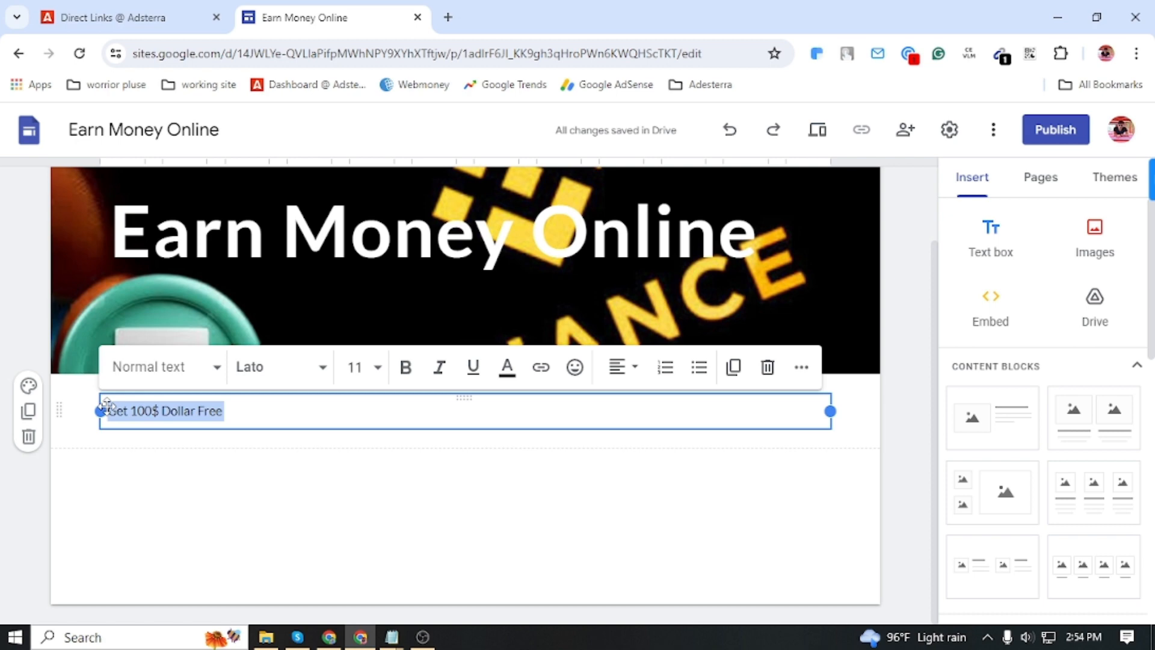
{"action": "left_click", "coordinate": [665, 373]}
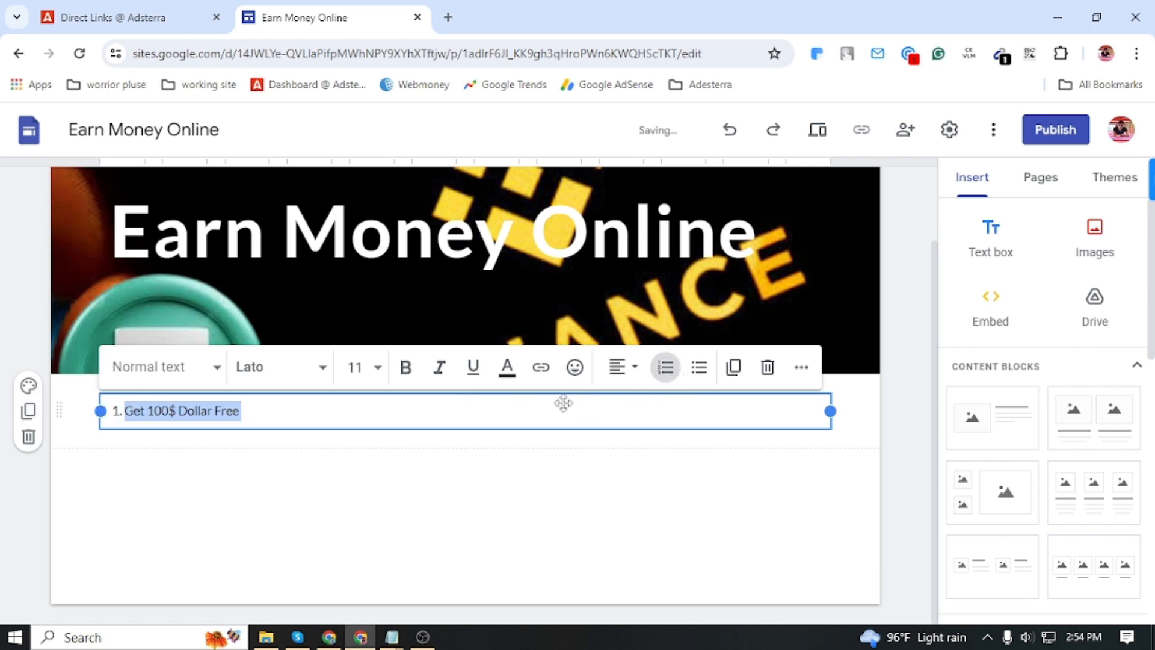
{"action": "left_click", "coordinate": [124, 411]}
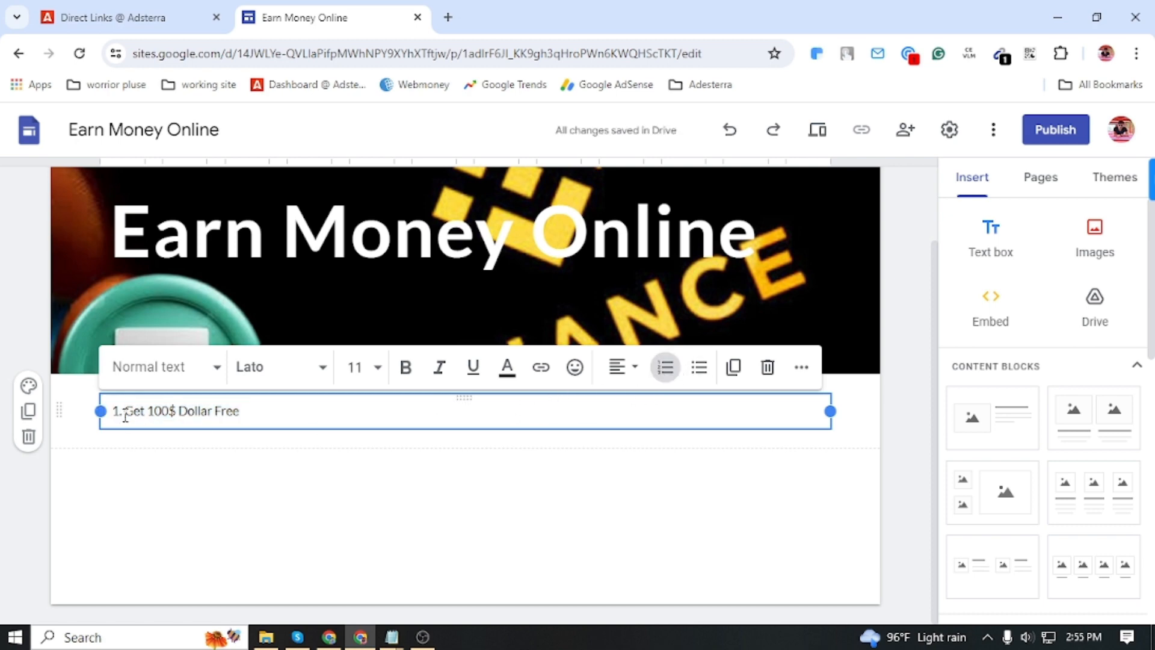
{"action": "key", "text": "BackSpace"}
Step: Set the font size of the "Get 100$ Dollar Free" line to 24
{"action": "left_click_drag", "start_coordinate": [301, 423], "coordinate": [168, 425]}
{"action": "left_click", "coordinate": [247, 417]}
{"action": "left_click_drag", "start_coordinate": [237, 409], "coordinate": [109, 410]}
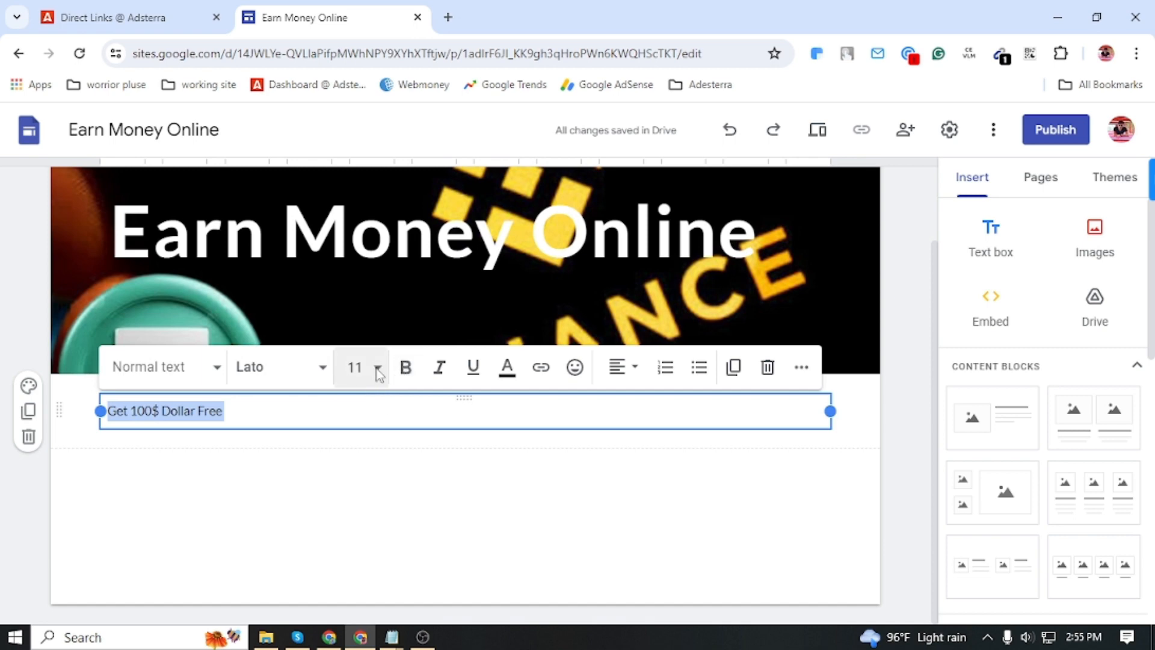
{"action": "left_click", "coordinate": [356, 367]}
{"action": "scroll", "coordinate": [356, 310], "scroll_direction": "down", "scroll_amount": 3}
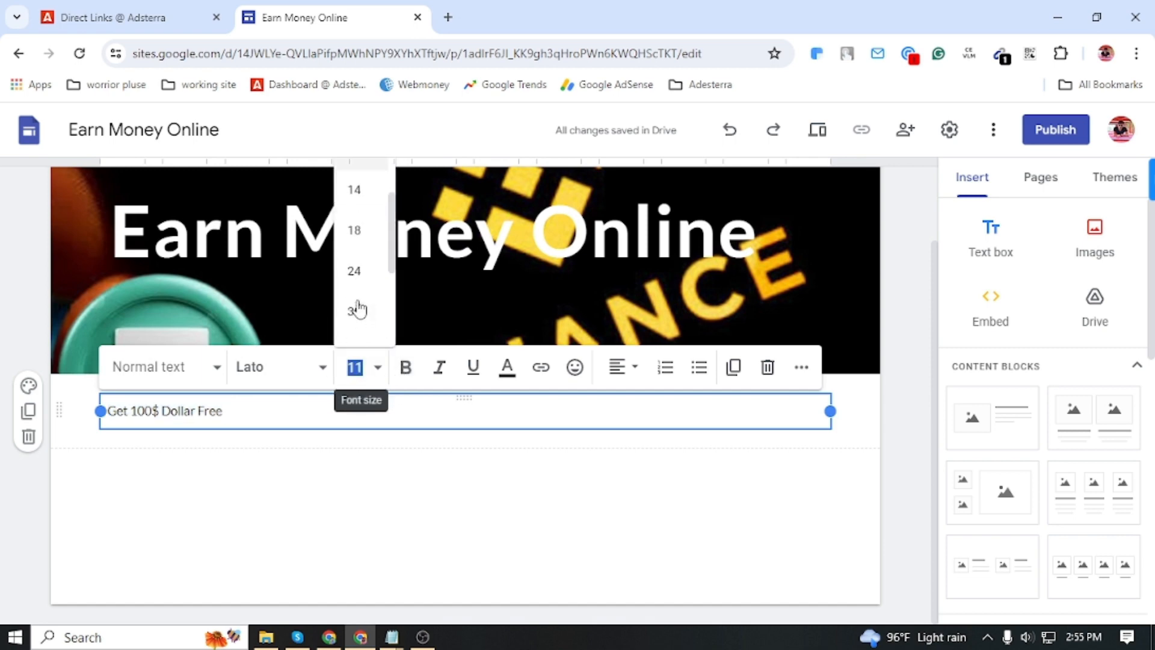
{"action": "left_click", "coordinate": [355, 271]}
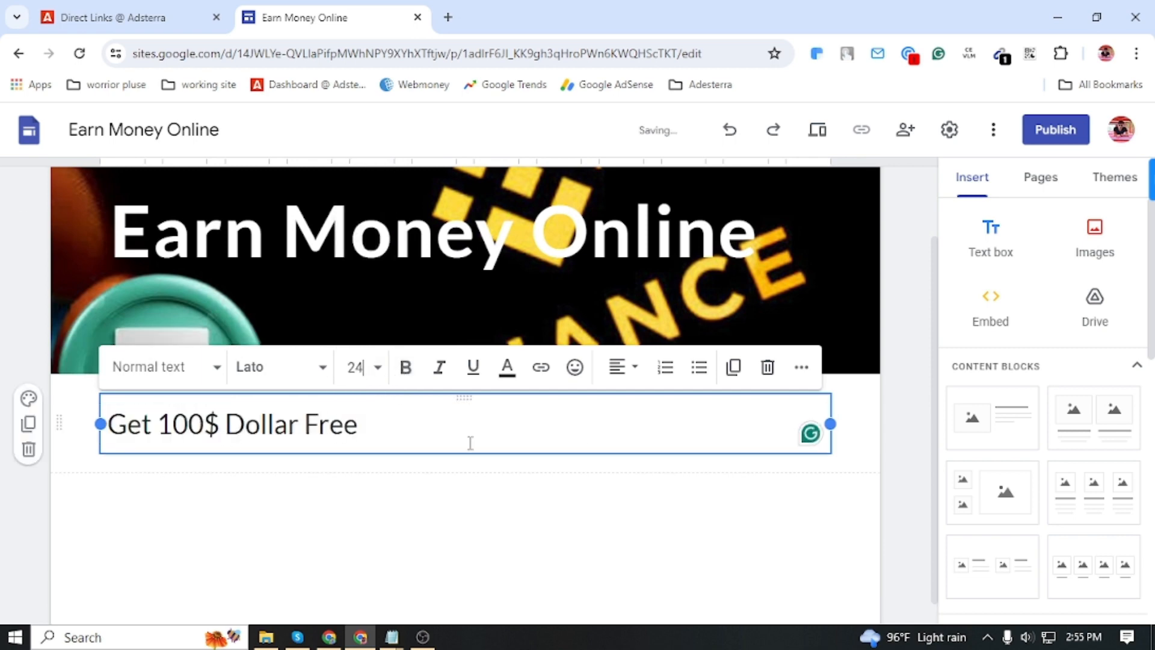
Step: Center the "Get 100$ Dollar Free" line within its text box
{"action": "left_click_drag", "start_coordinate": [400, 430], "coordinate": [112, 437]}
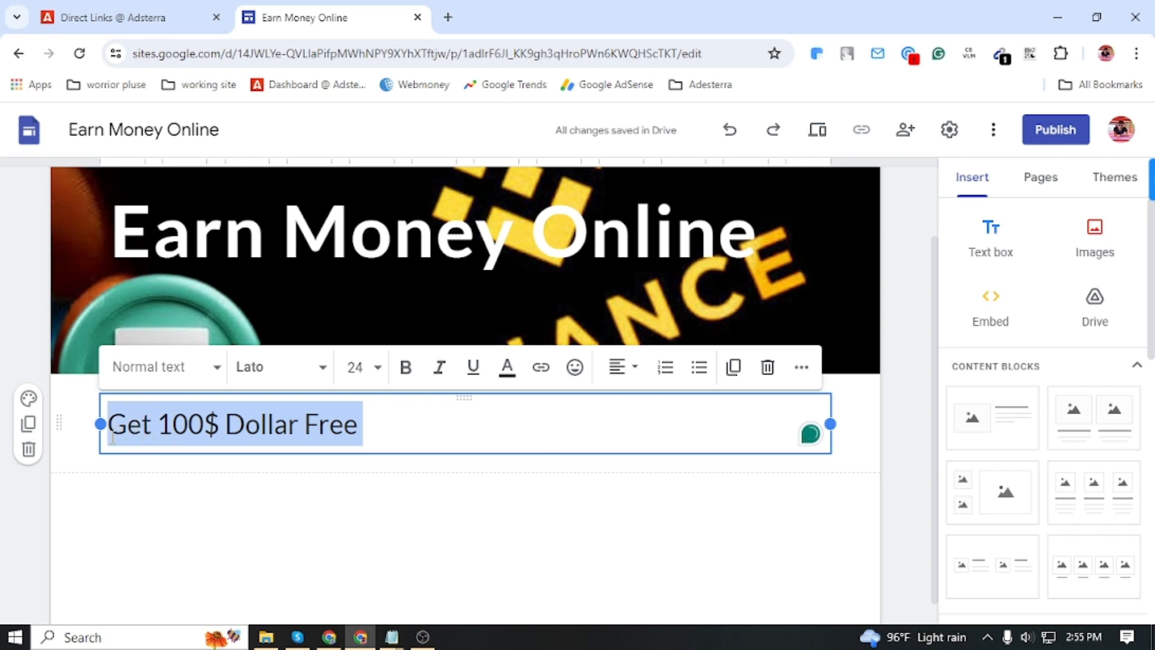
{"action": "left_click", "coordinate": [630, 374]}
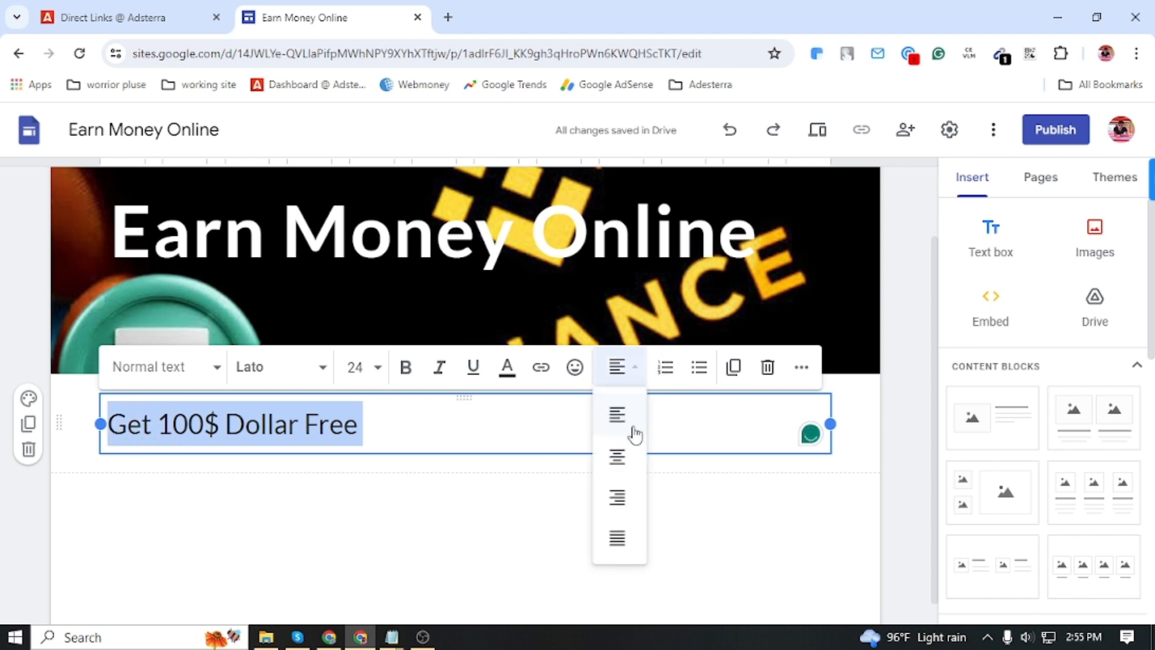
{"action": "left_click", "coordinate": [617, 460]}
{"action": "left_click", "coordinate": [608, 482]}
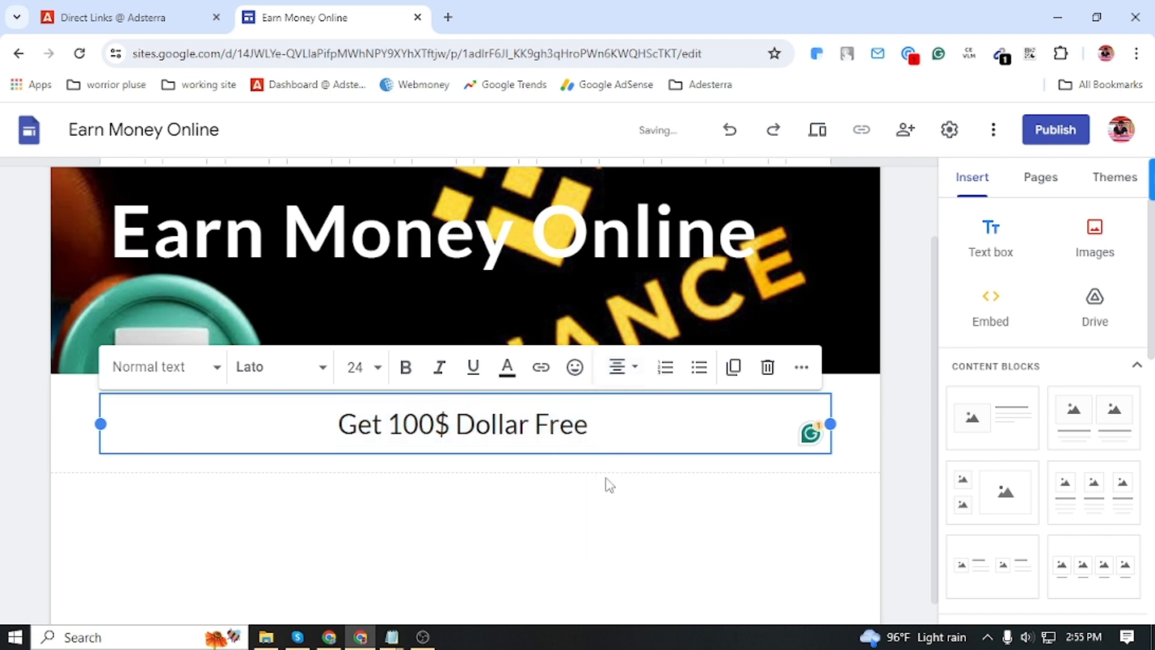
Step: Make the "Get 100$ Dollar Free" line bold and deselect its text box
{"action": "left_click", "coordinate": [624, 439]}
{"action": "left_click_drag", "start_coordinate": [624, 439], "coordinate": [327, 430]}
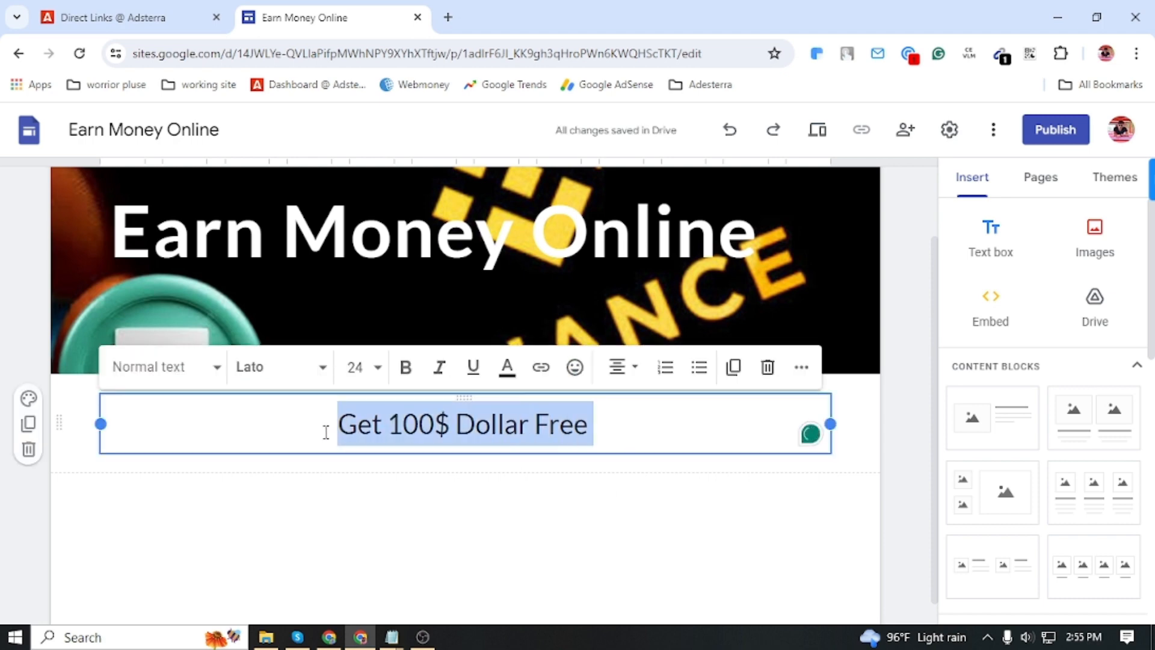
{"action": "left_click", "coordinate": [405, 366]}
{"action": "left_click", "coordinate": [648, 431]}
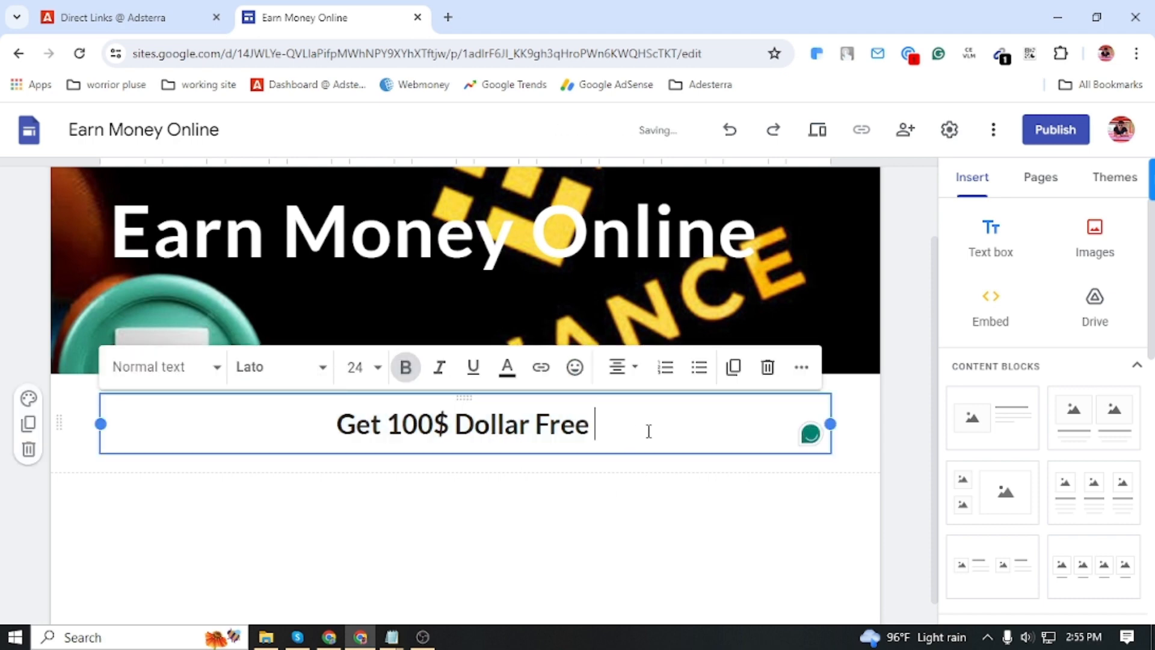
{"action": "left_click", "coordinate": [623, 464]}
{"action": "scroll", "coordinate": [620, 511], "scroll_direction": "down", "scroll_amount": 1}
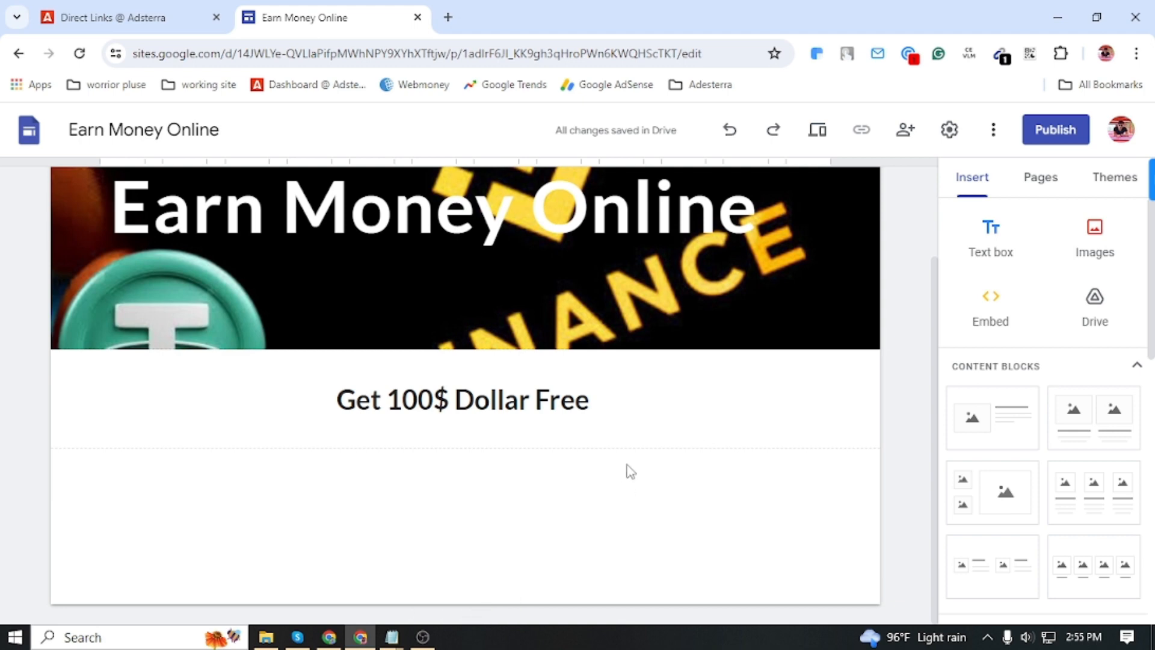
{"action": "left_click", "coordinate": [1113, 245]}
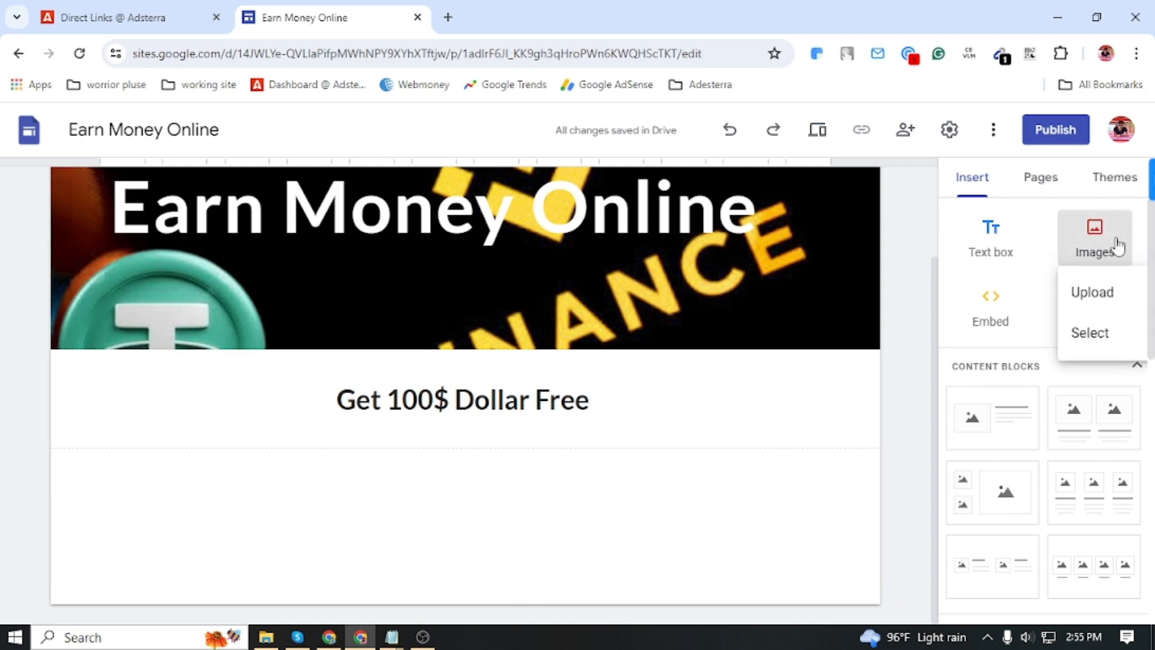
{"action": "left_click", "coordinate": [1099, 291]}
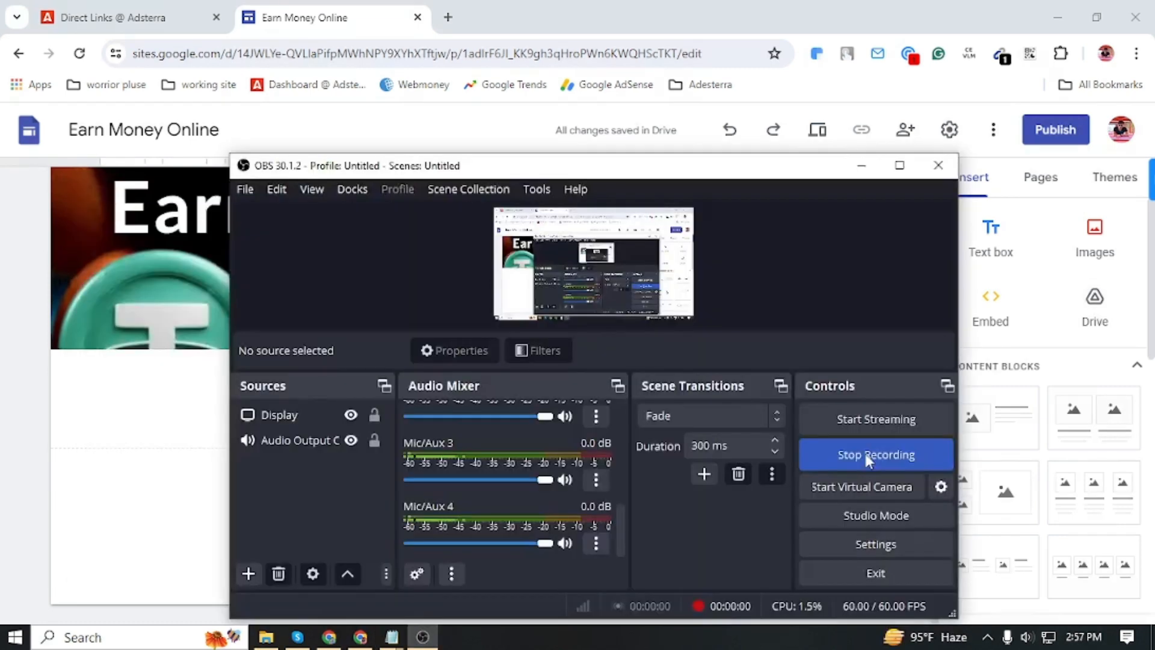
{"action": "left_click", "coordinate": [861, 165]}
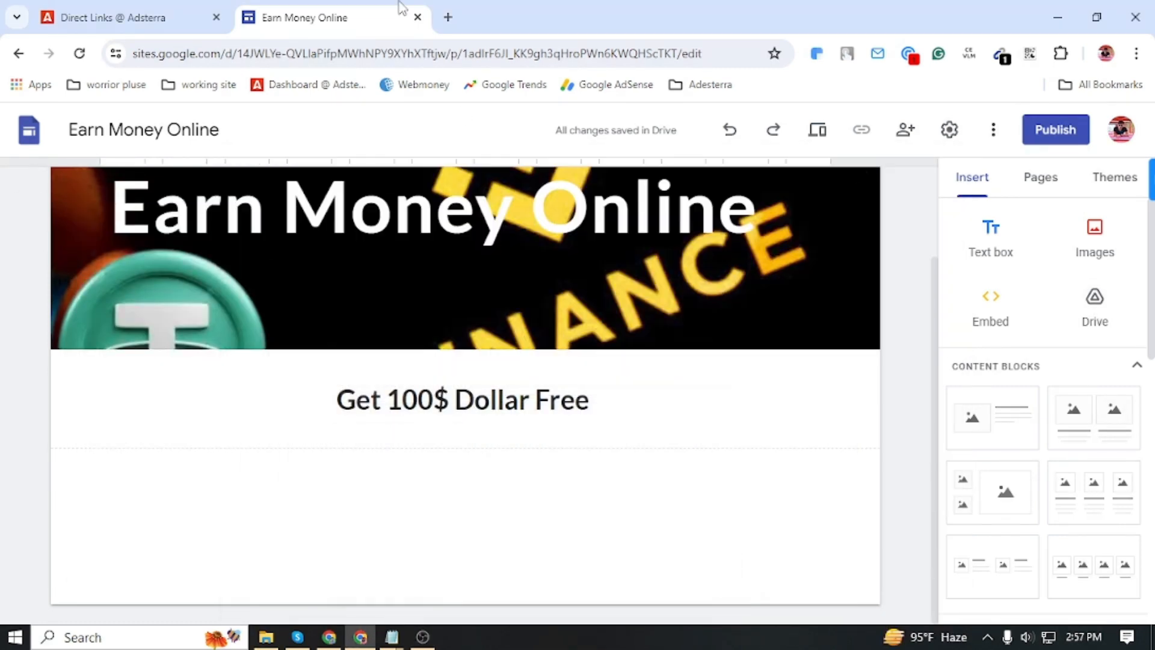
Step: Search Google Images for "earn money online" in a new browser tab
{"action": "left_click", "coordinate": [448, 16]}
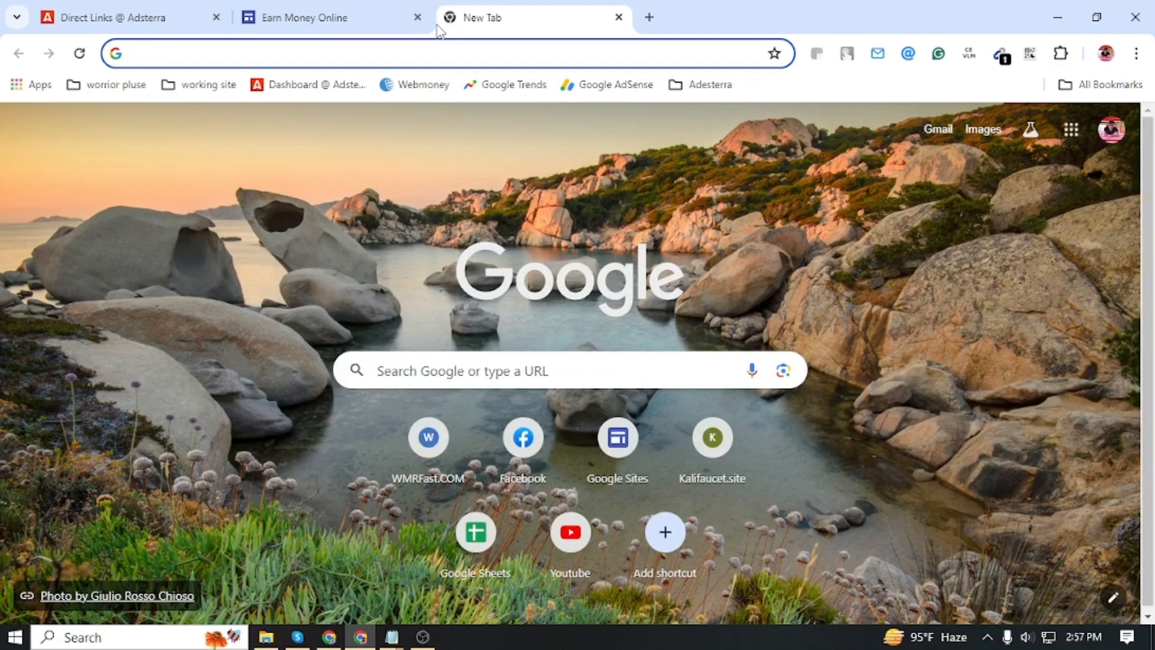
{"action": "type", "text": "Earn "}
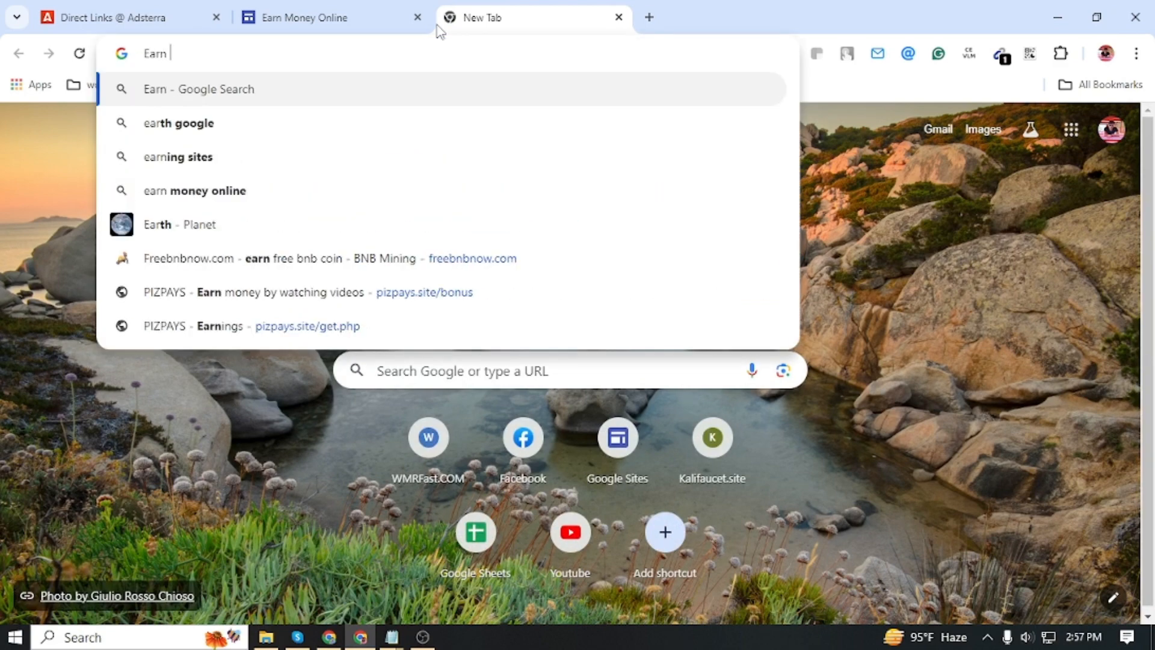
{"action": "type", "text": "money"}
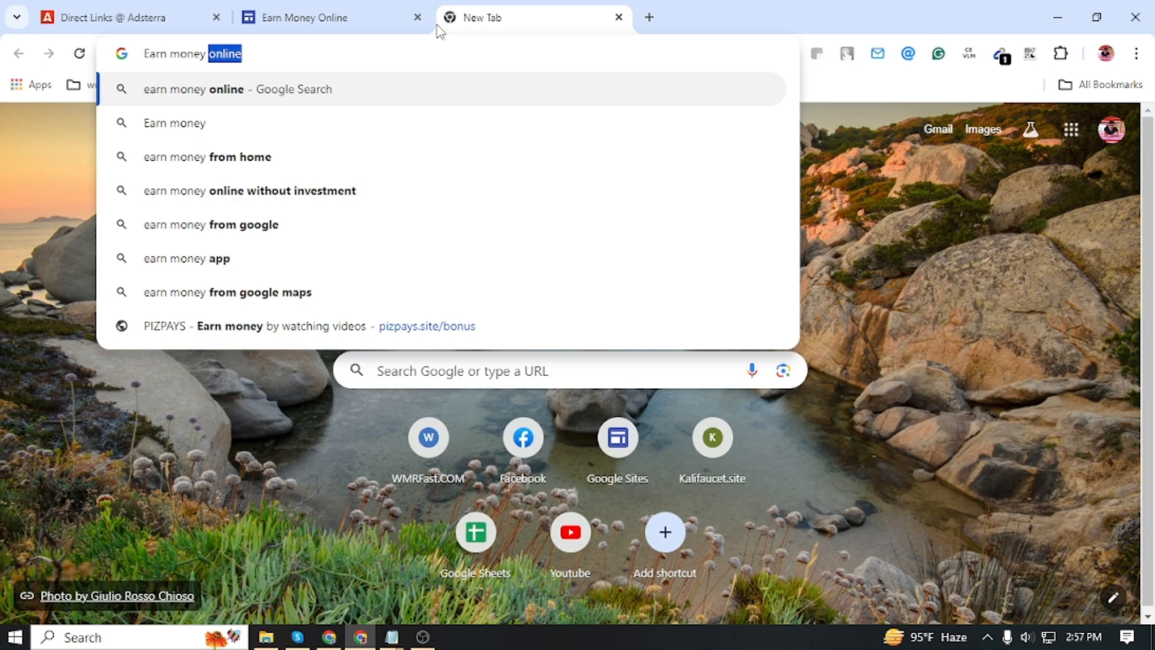
{"action": "key", "text": "Return"}
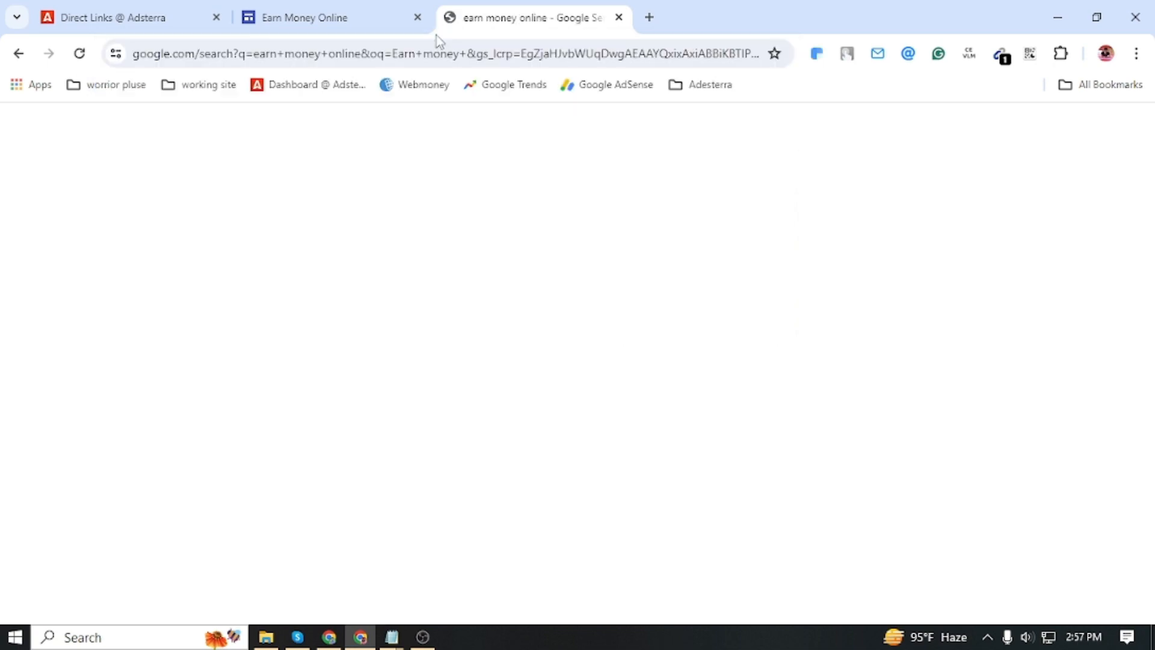
{"action": "left_click", "coordinate": [219, 205]}
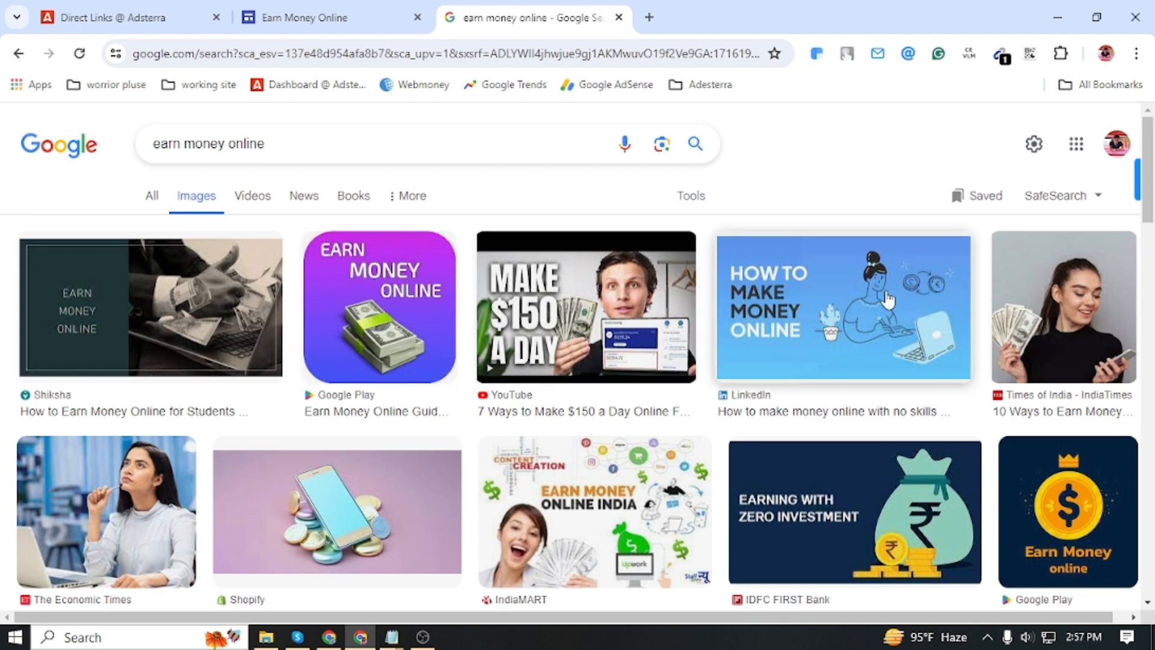
Step: Save the NerdWallet illustration of a dollar sign and desk worker as Freelancing-Final-600x233.png in the Downloads subfolder final thermo
{"action": "scroll", "coordinate": [863, 297], "scroll_direction": "down", "scroll_amount": 3}
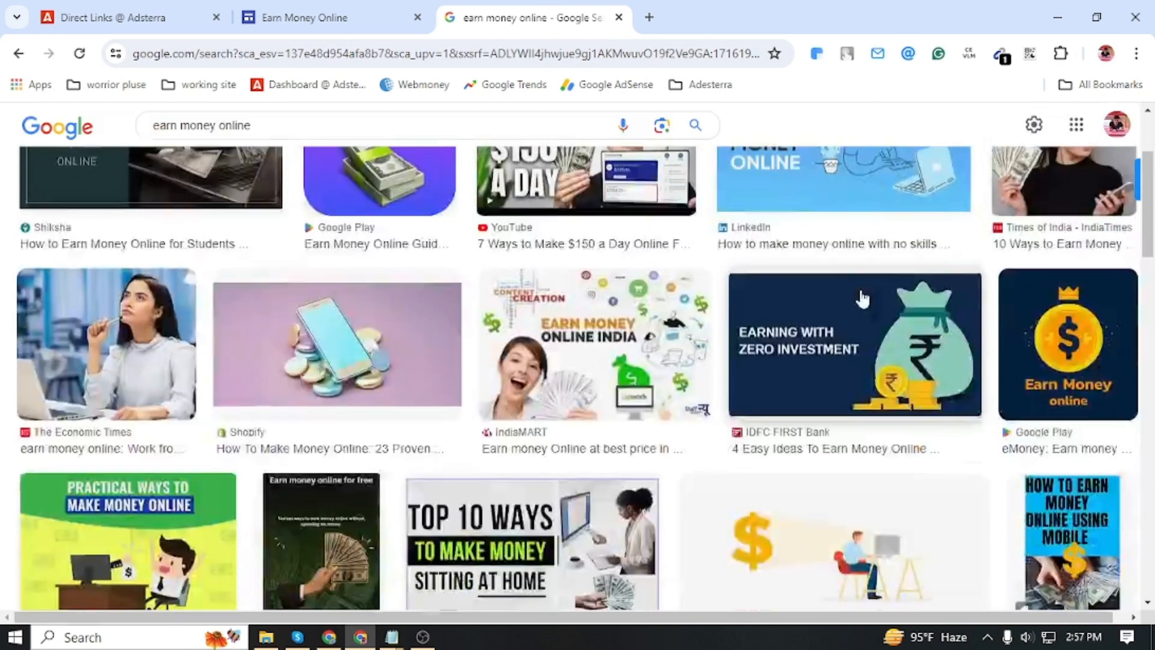
{"action": "scroll", "coordinate": [870, 336], "scroll_direction": "down", "scroll_amount": 4}
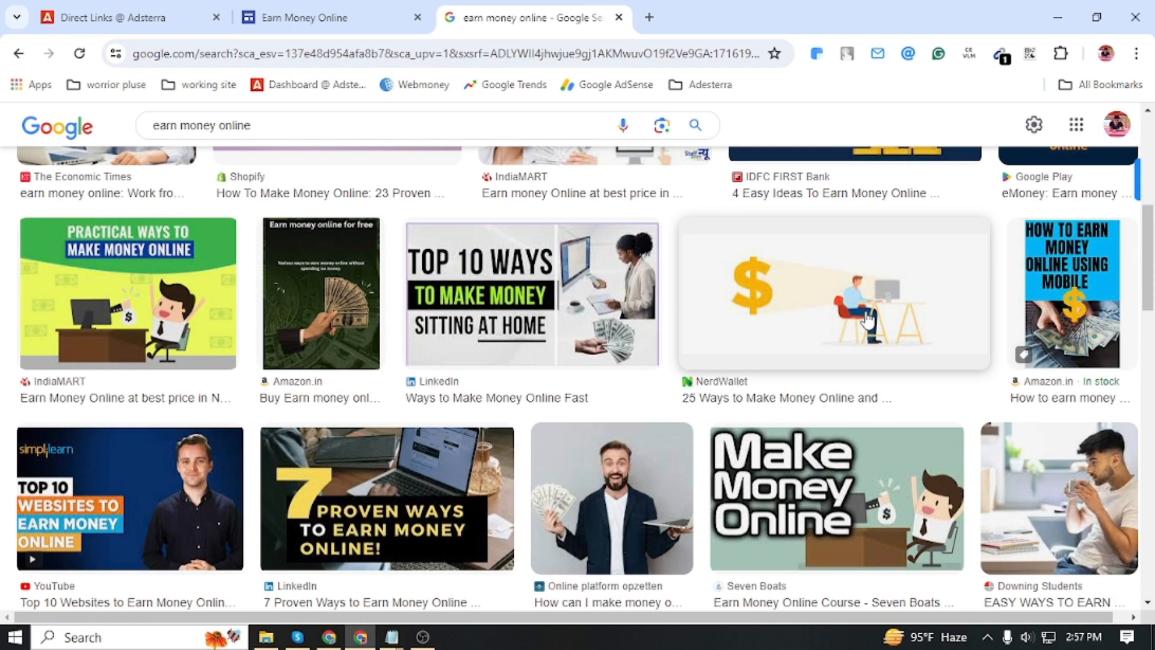
{"action": "left_click", "coordinate": [867, 319]}
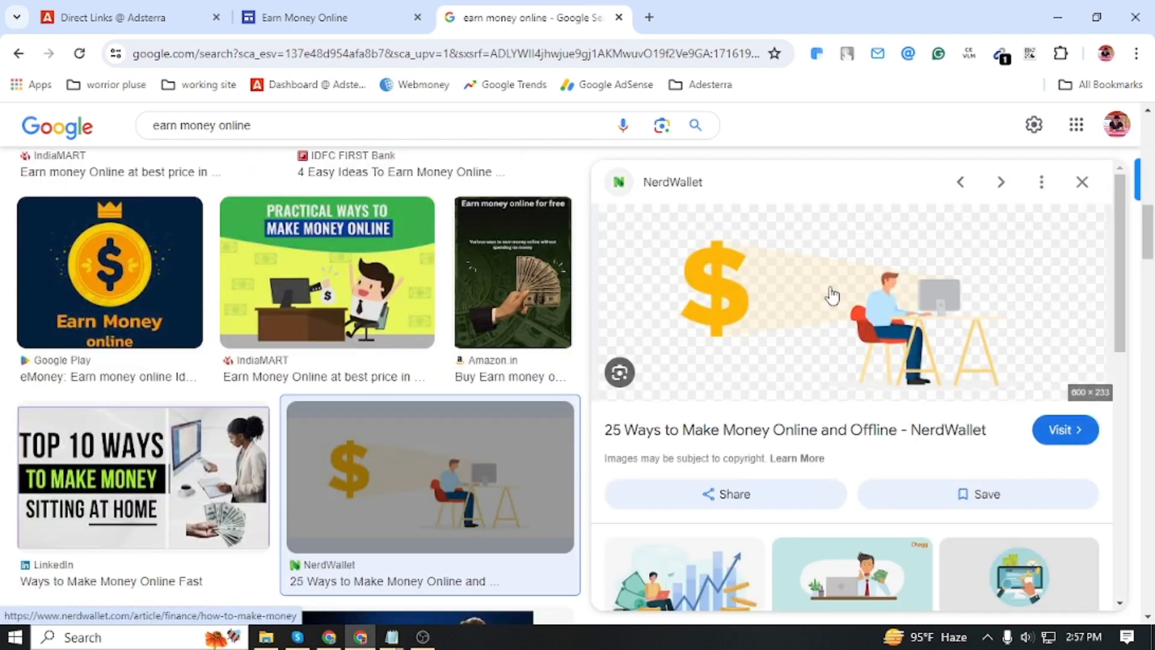
{"action": "right_click", "coordinate": [799, 261]}
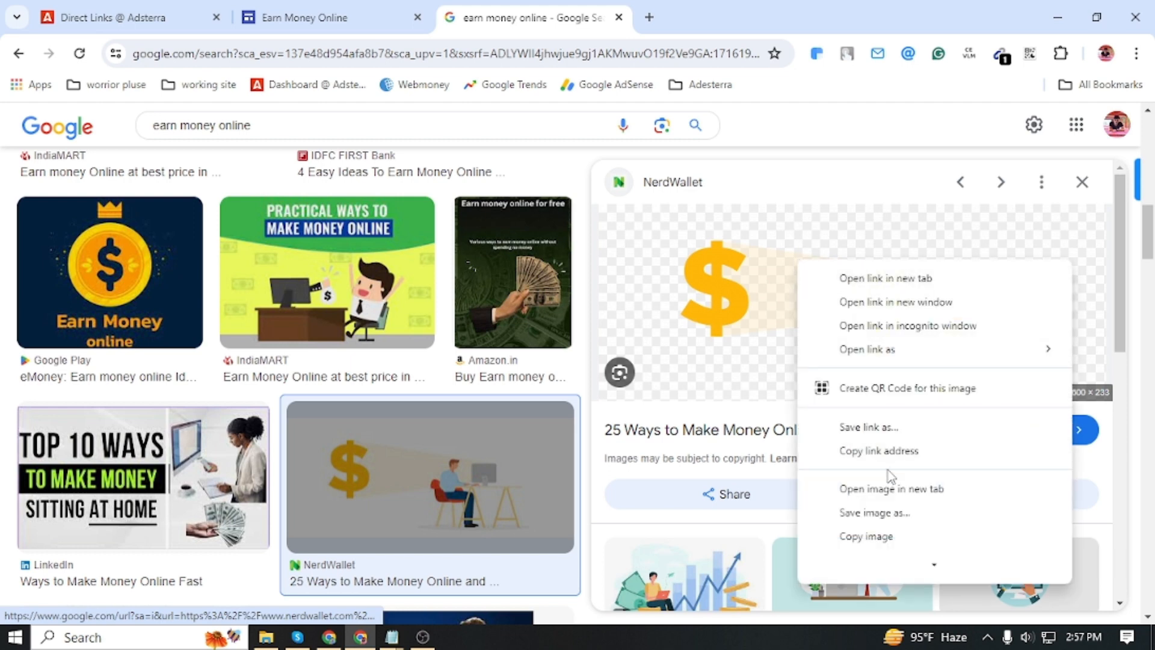
{"action": "scroll", "coordinate": [889, 476], "scroll_direction": "down", "scroll_amount": 1}
{"action": "left_click", "coordinate": [875, 488]}
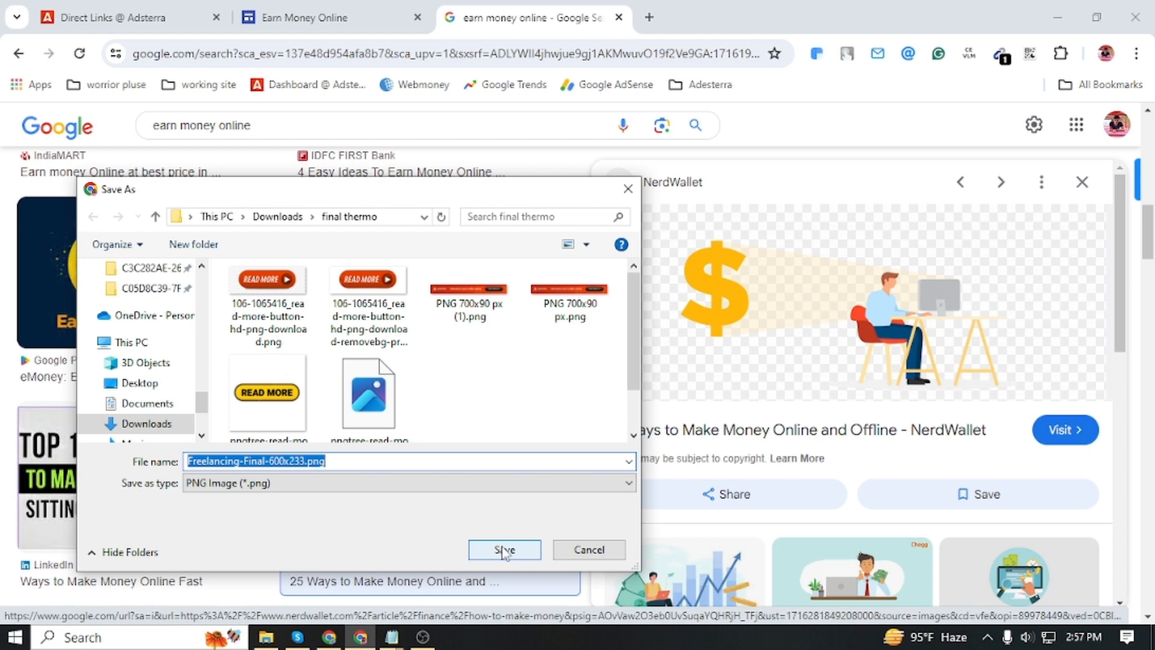
{"action": "left_click", "coordinate": [504, 550]}
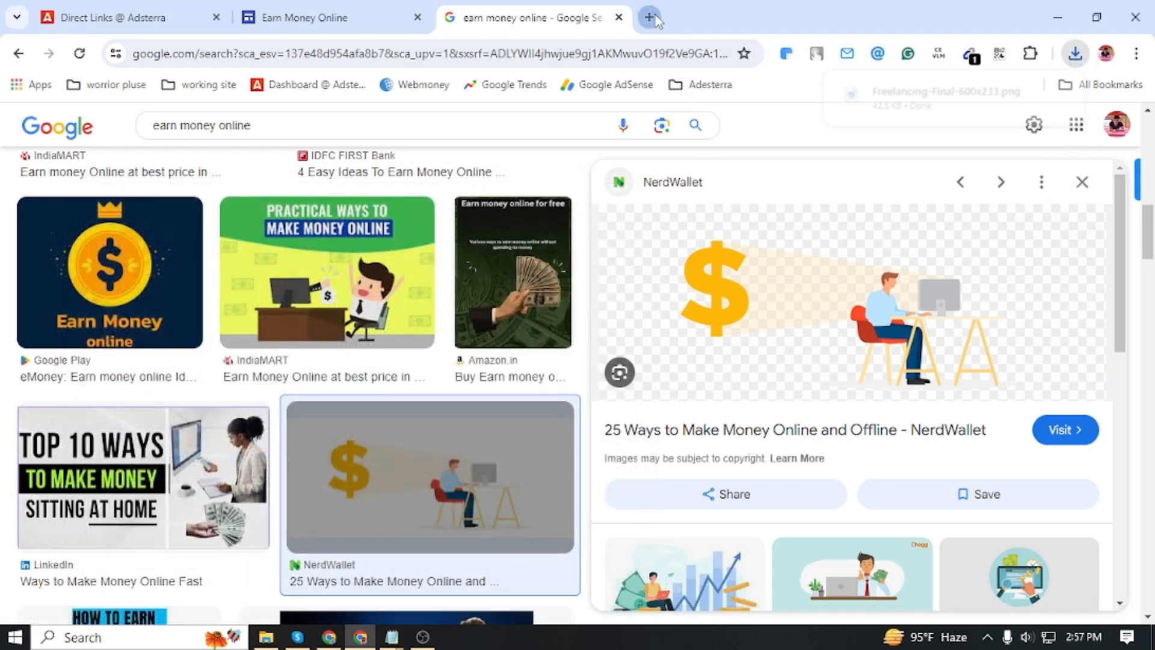
Step: Search Google for "background remover" in a new browser tab and open the remove.bg site from the results
{"action": "left_click", "coordinate": [649, 17]}
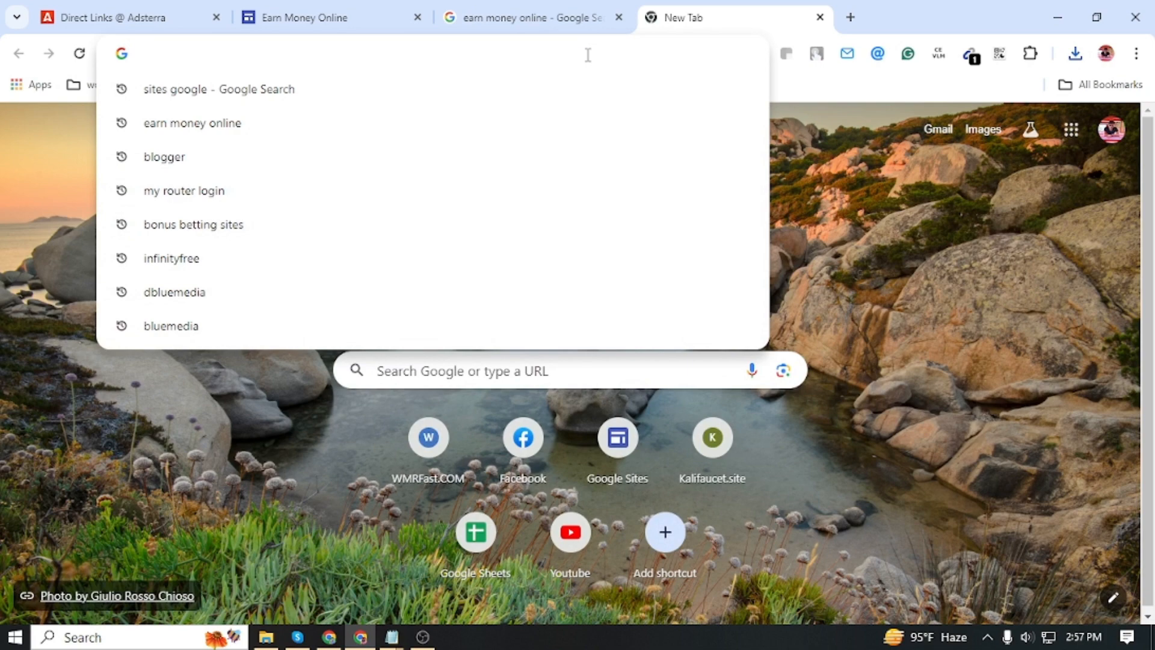
{"action": "type", "text": "ba"}
{"action": "key", "text": "Return"}
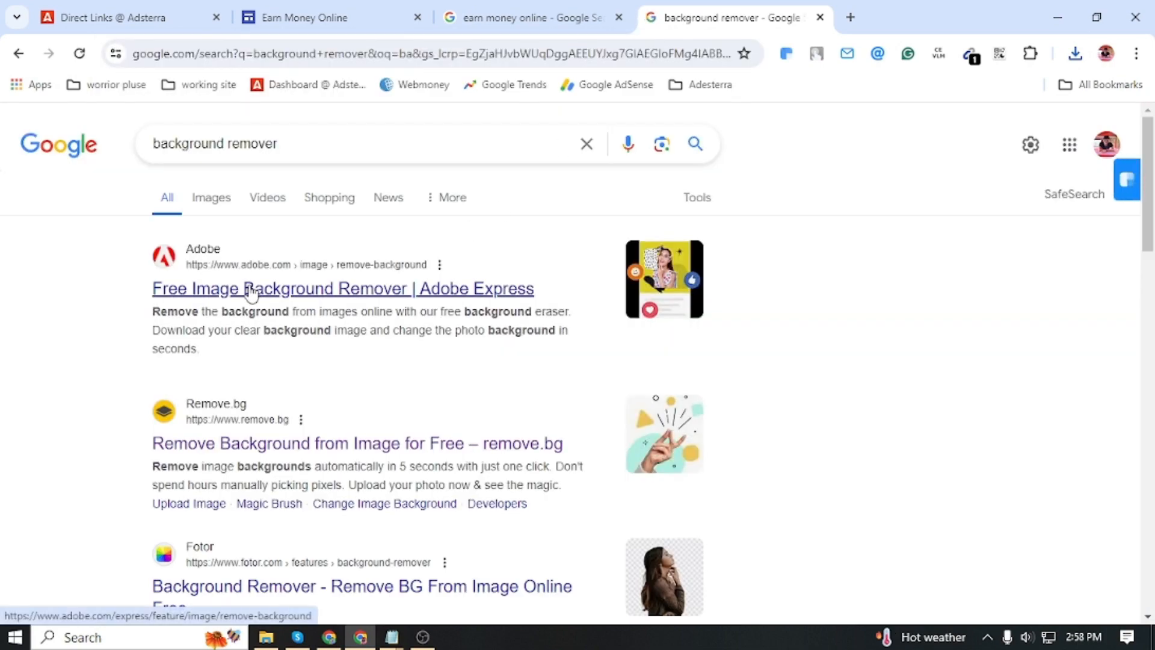
{"action": "left_click", "coordinate": [228, 443]}
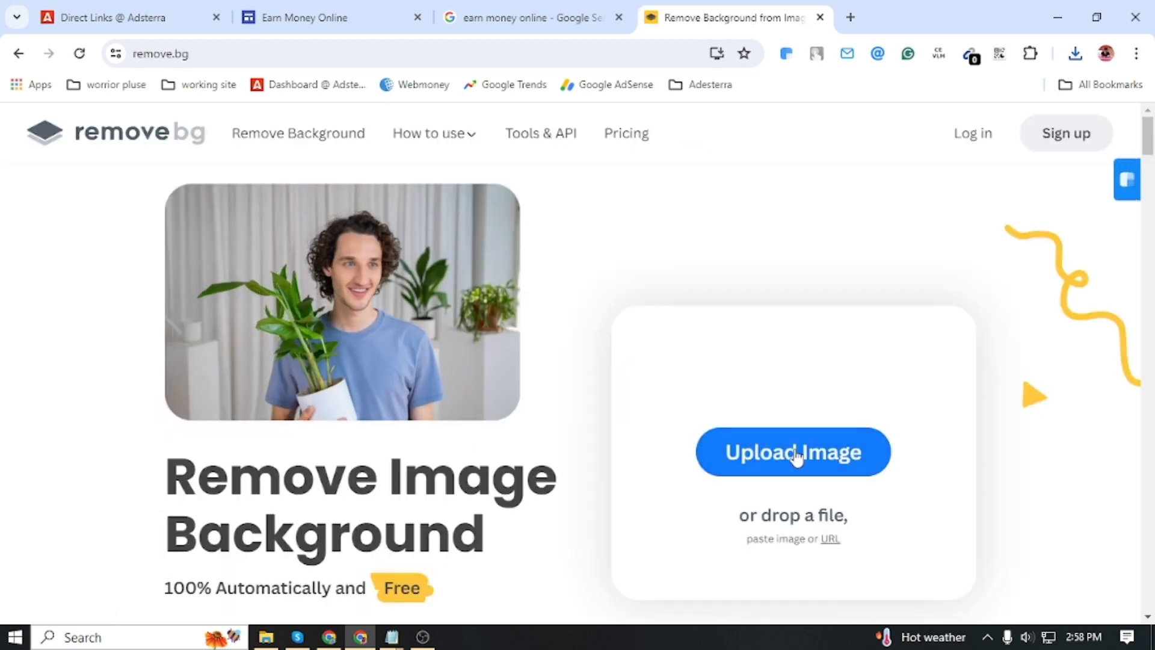
Step: Upload Freelancing-Final-600x233.png from the final thermo folder to remove.bg and download the standard-size image without its background
{"action": "left_click", "coordinate": [794, 453]}
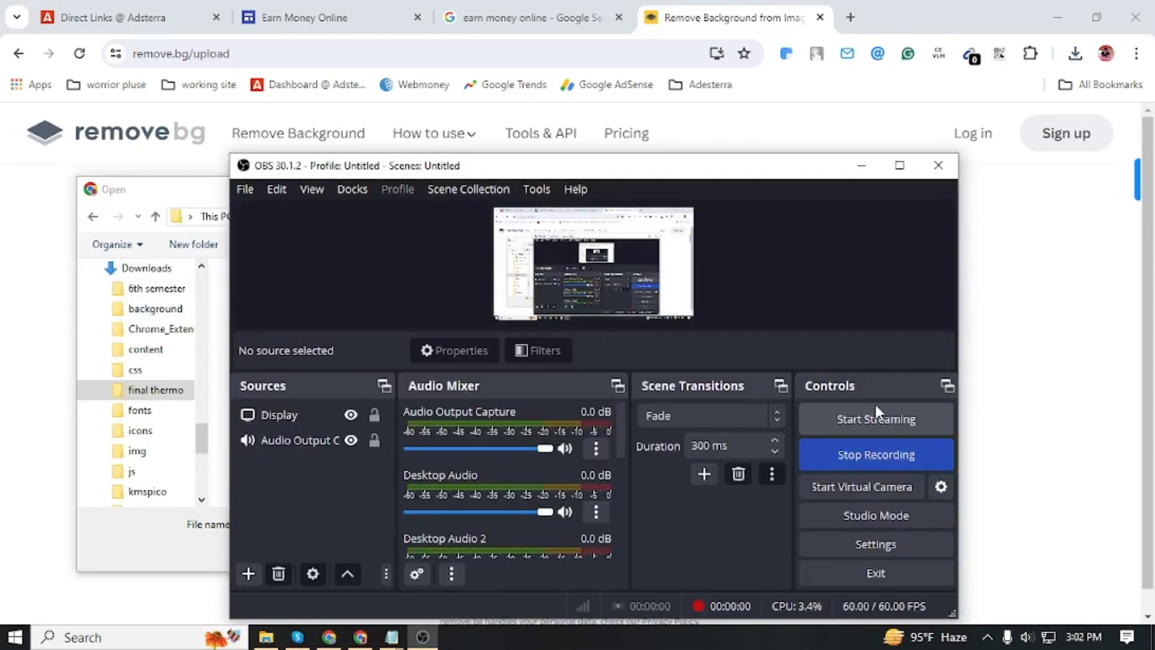
{"action": "left_click", "coordinate": [862, 165]}
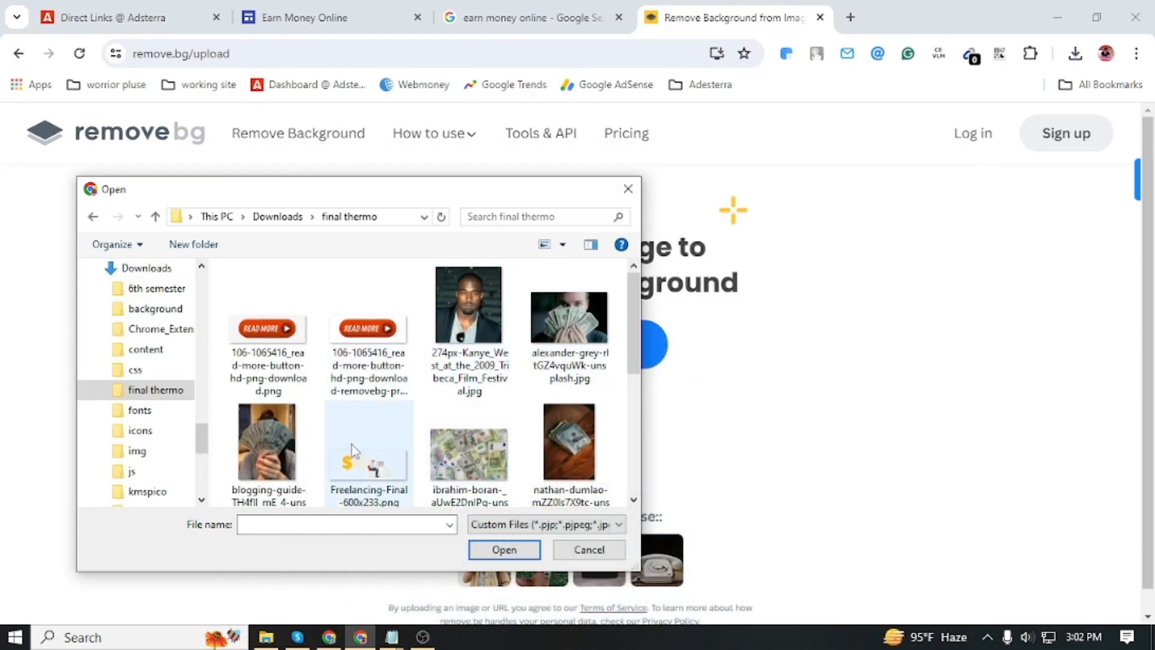
{"action": "left_click", "coordinate": [365, 469]}
{"action": "left_click", "coordinate": [504, 550]}
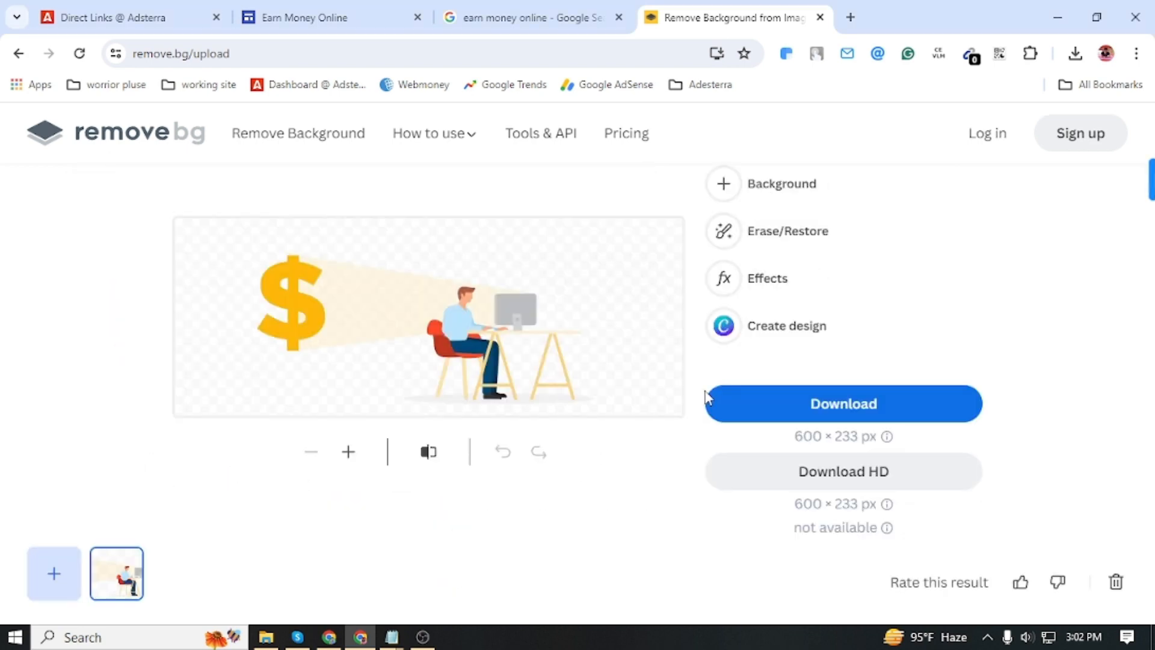
{"action": "left_click", "coordinate": [841, 409]}
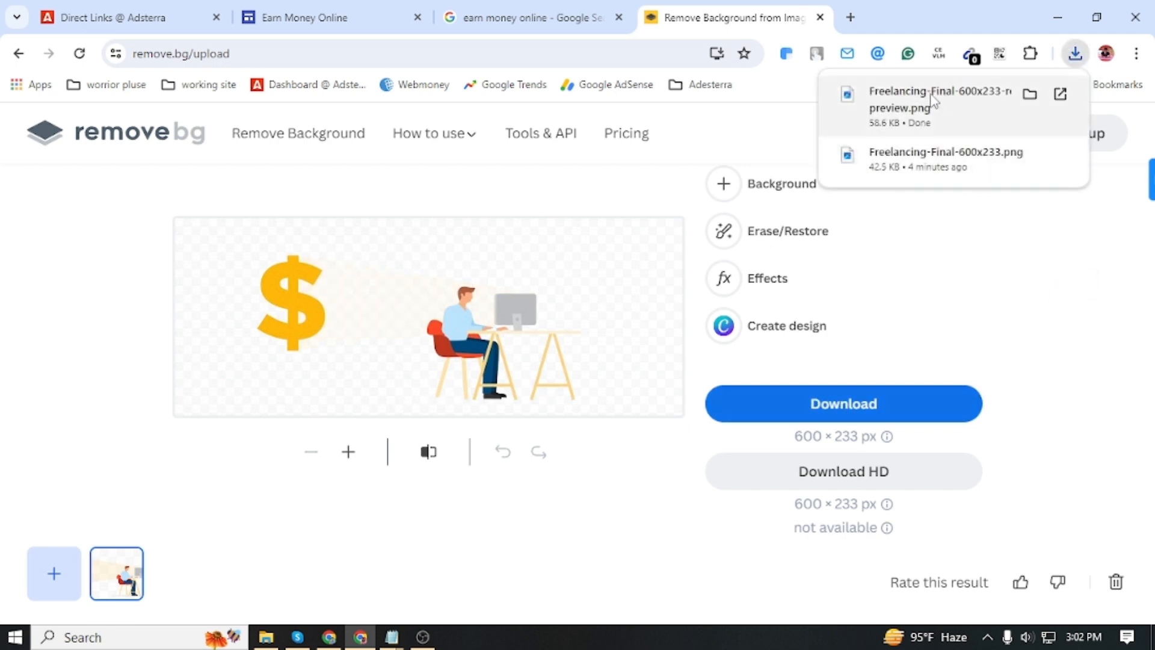
Step: Return to the Google Sites page and upload Freelancing-Final-600x233-removebg-preview.png from the final thermo folder below the "Get 100$ Dollar Free" line
{"action": "left_click", "coordinate": [328, 17]}
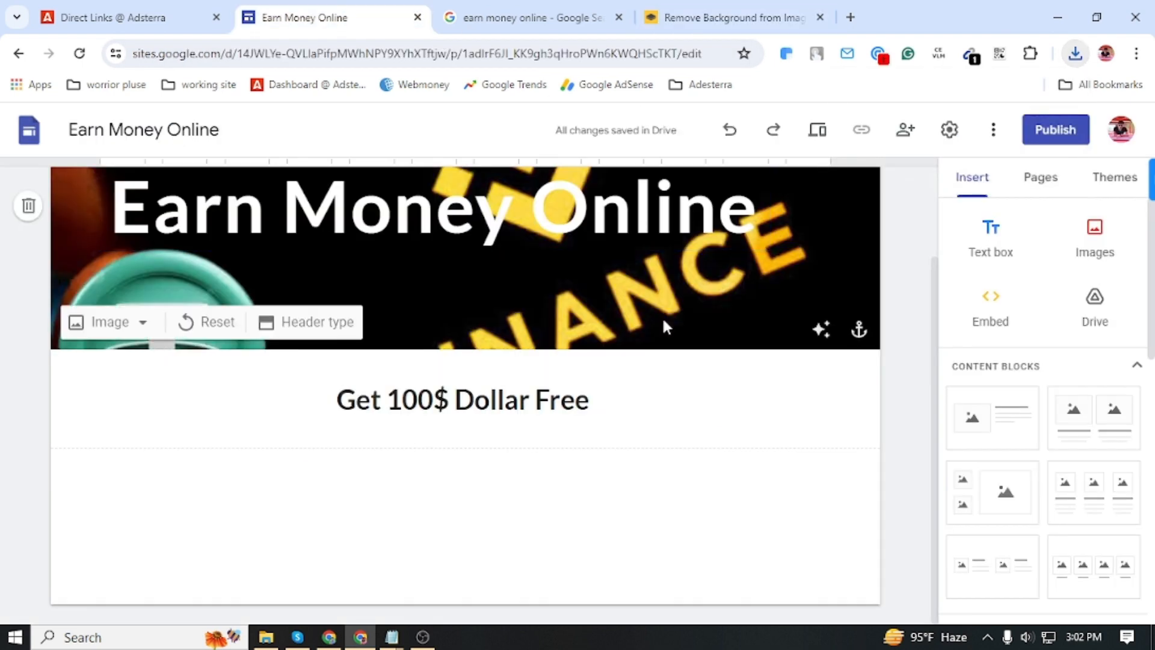
{"action": "left_click", "coordinate": [1095, 237]}
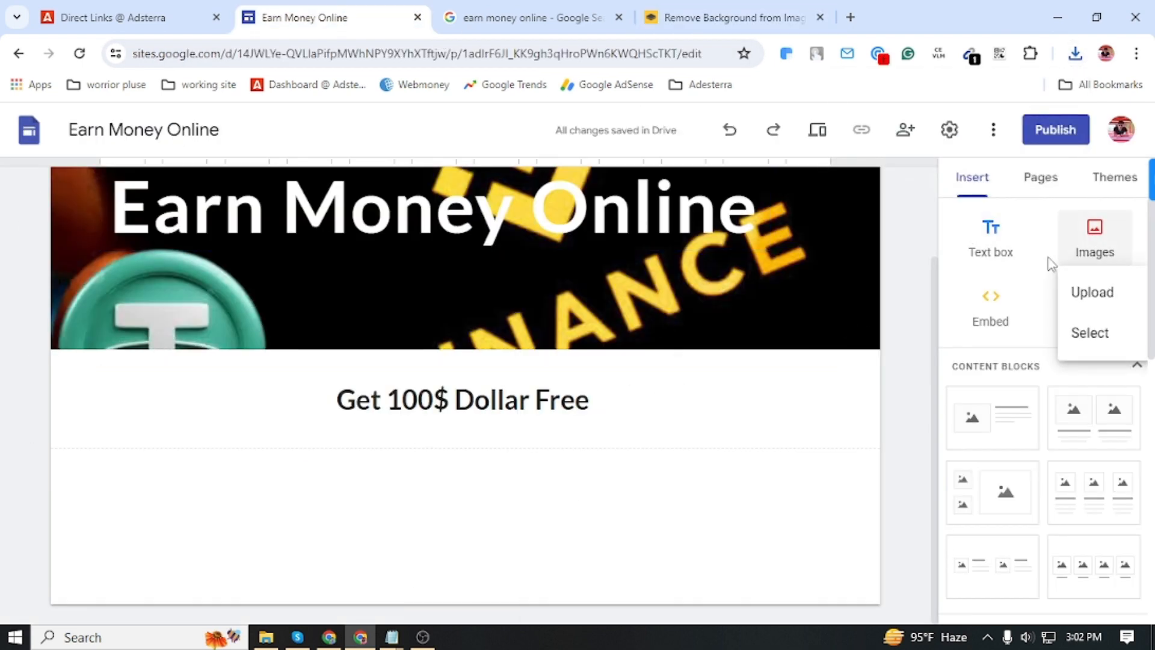
{"action": "left_click", "coordinate": [1092, 293]}
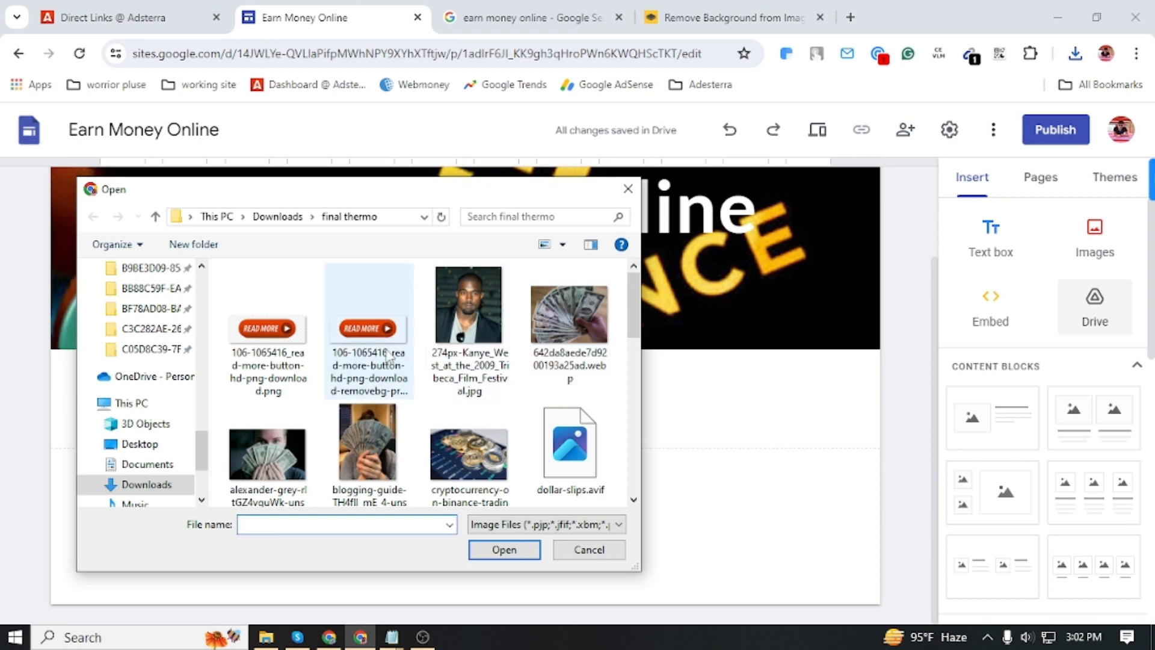
{"action": "scroll", "coordinate": [374, 354], "scroll_direction": "down", "scroll_amount": 2}
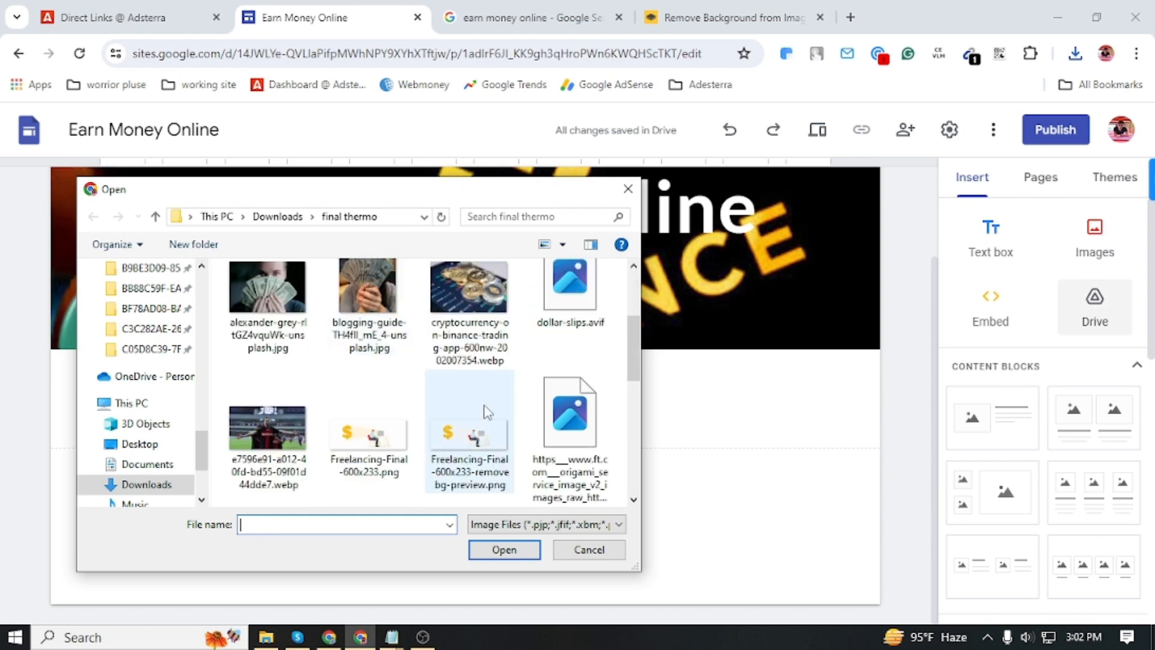
{"action": "left_click", "coordinate": [475, 443]}
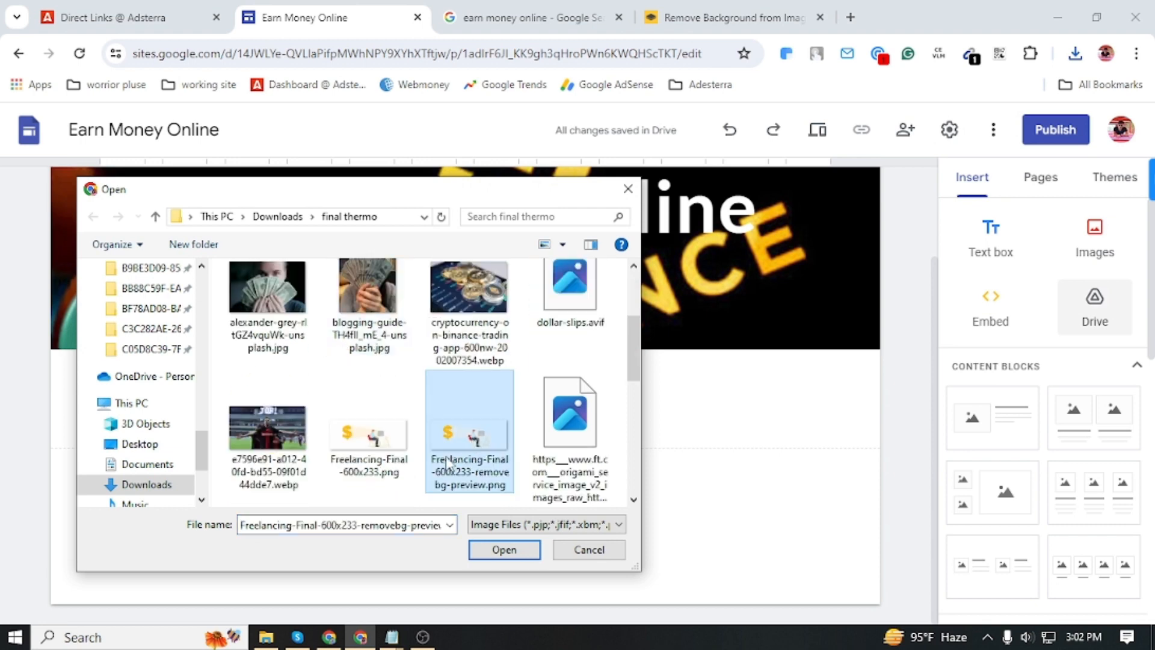
{"action": "left_click", "coordinate": [530, 549]}
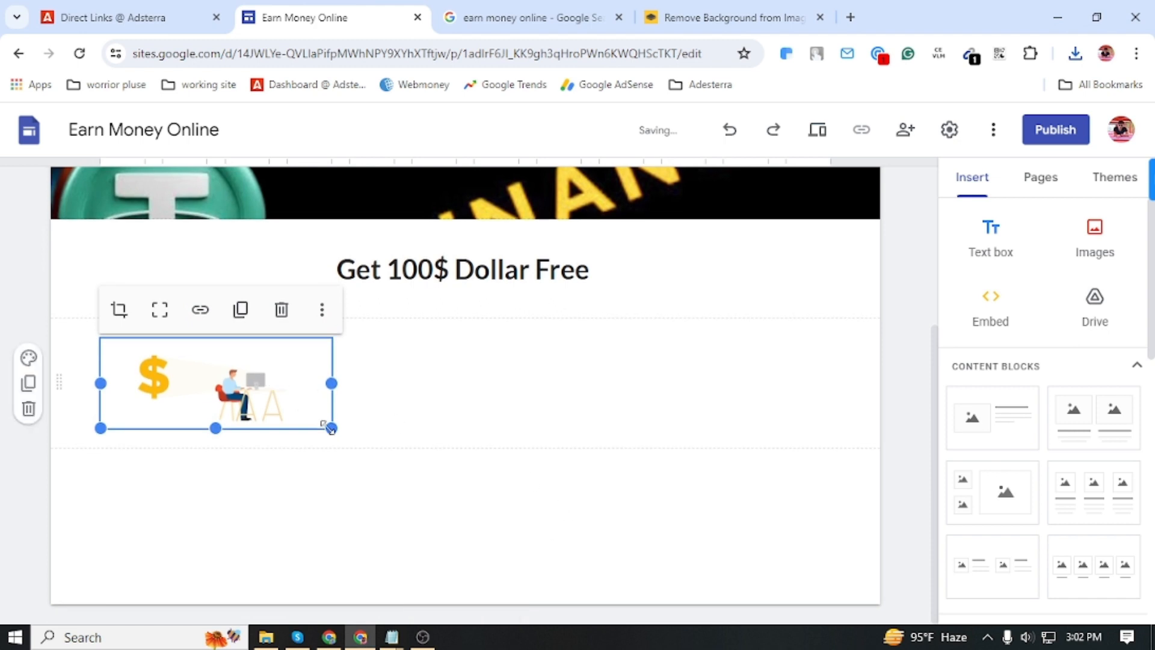
Step: Enlarge the dollar sign and desk worker image, center it beneath the "Get 100$ Dollar Free" line, and deselect it
{"action": "left_click_drag", "start_coordinate": [331, 428], "coordinate": [705, 546]}
{"action": "scroll", "coordinate": [816, 447], "scroll_direction": "down", "scroll_amount": 1}
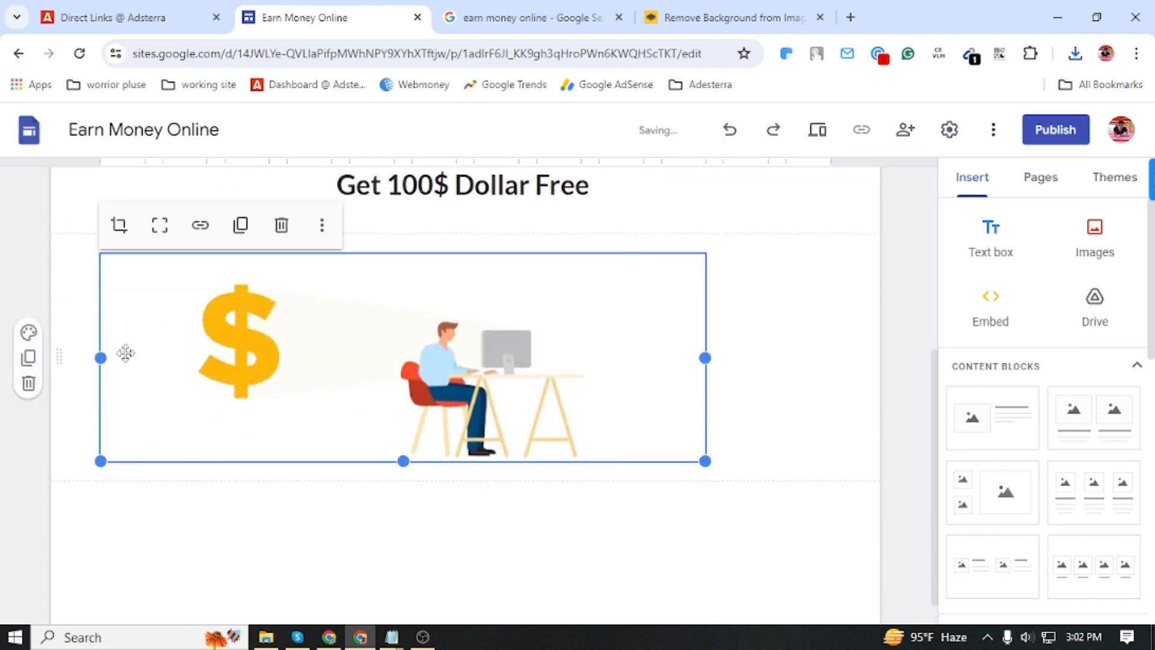
{"action": "left_click_drag", "start_coordinate": [106, 358], "coordinate": [251, 378]}
{"action": "mouse_move", "coordinate": [705, 462]}
{"action": "left_mouse_down"}
{"action": "mouse_move", "coordinate": [812, 481]}
{"action": "mouse_move", "coordinate": [698, 474]}
{"action": "left_mouse_up"}
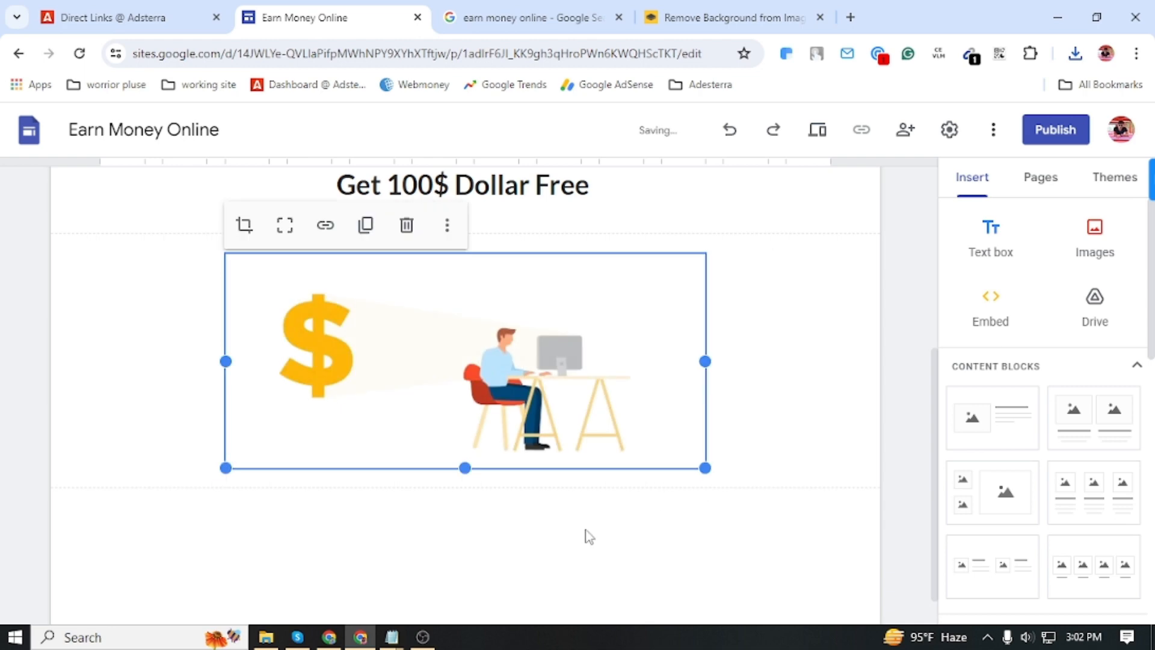
{"action": "left_click", "coordinate": [587, 530]}
{"action": "scroll", "coordinate": [832, 401], "scroll_direction": "up", "scroll_amount": 6}
{"action": "scroll", "coordinate": [758, 422], "scroll_direction": "down", "scroll_amount": 1}
{"action": "scroll", "coordinate": [757, 421], "scroll_direction": "down", "scroll_amount": 5}
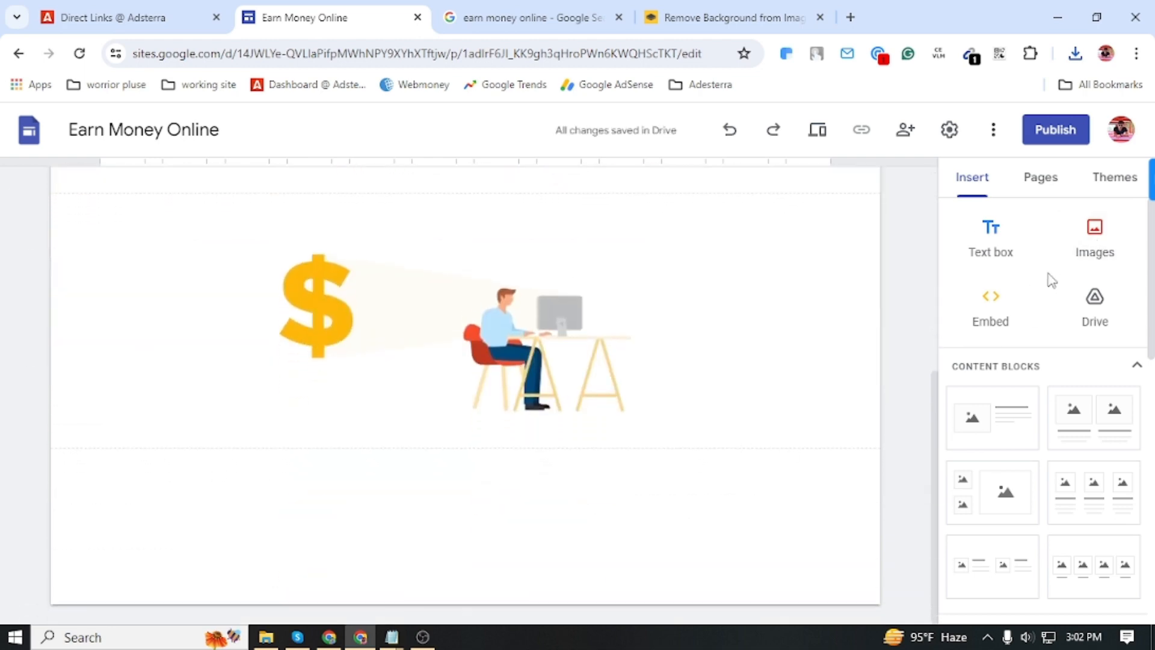
{"action": "scroll", "coordinate": [797, 415], "scroll_direction": "up", "scroll_amount": 4}
{"action": "scroll", "coordinate": [797, 417], "scroll_direction": "down", "scroll_amount": 1}
{"action": "scroll", "coordinate": [795, 417], "scroll_direction": "down", "scroll_amount": 3}
Step: Upload the "Claim Now" button GIF b1f1713661c5b27a682ac5707fac859d.gif from the Downloads folder to the page below the illustration
{"action": "left_click", "coordinate": [1093, 235]}
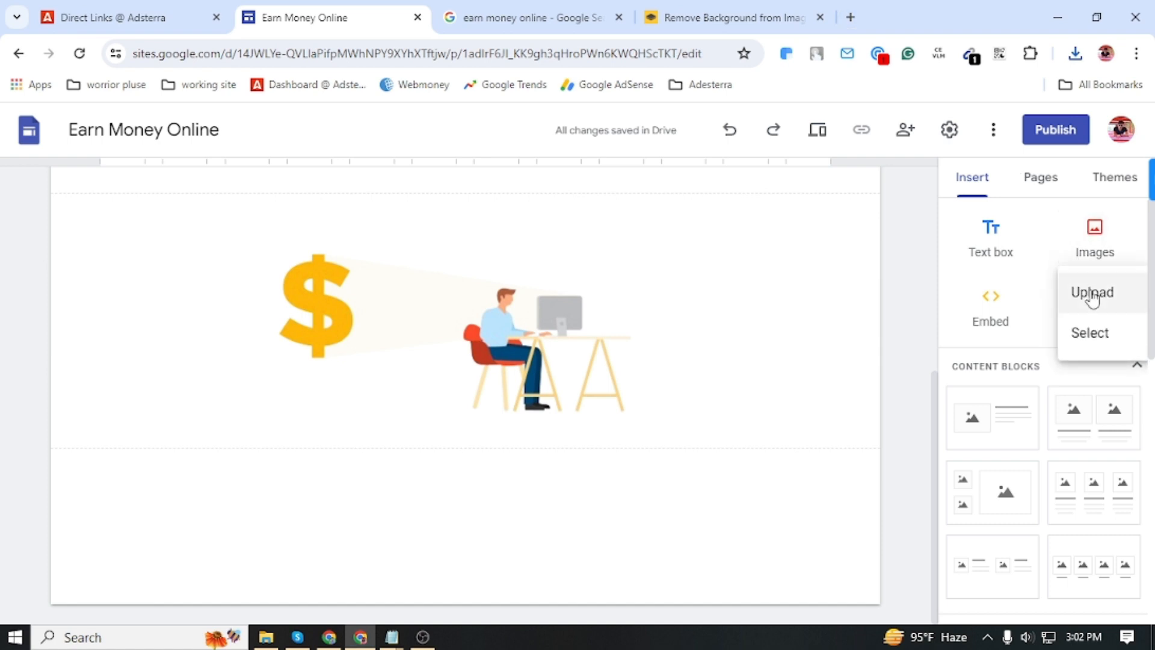
{"action": "left_click", "coordinate": [1090, 293]}
{"action": "scroll", "coordinate": [512, 417], "scroll_direction": "down", "scroll_amount": 6}
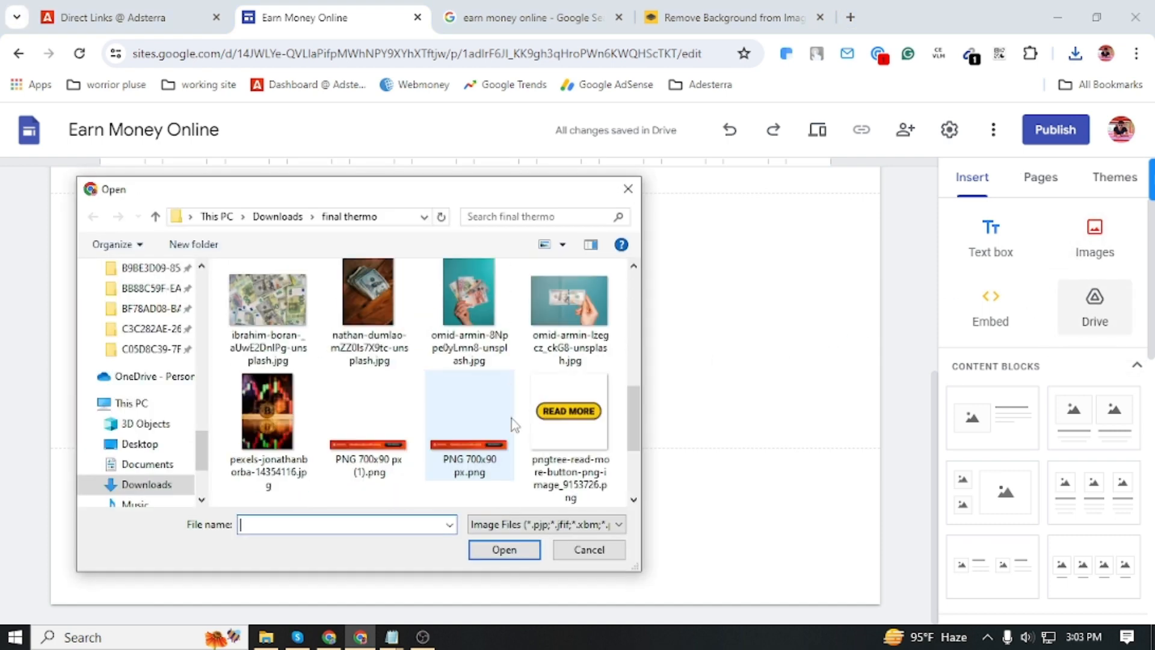
{"action": "scroll", "coordinate": [519, 419], "scroll_direction": "up", "scroll_amount": 2}
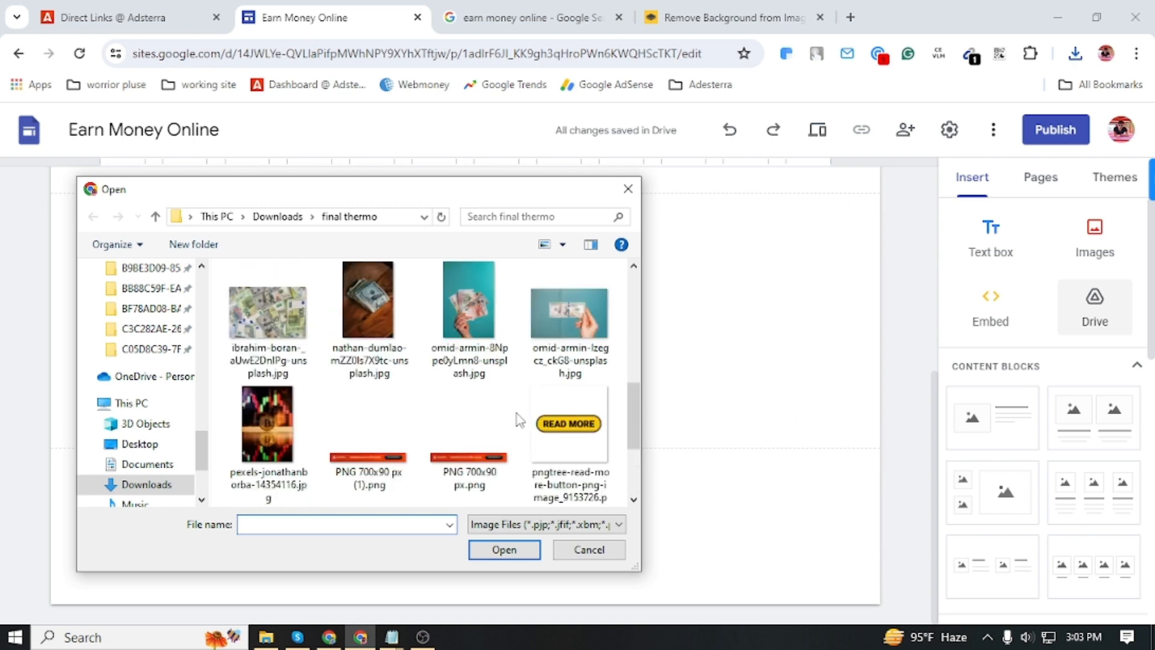
{"action": "scroll", "coordinate": [520, 419], "scroll_direction": "up", "scroll_amount": 3}
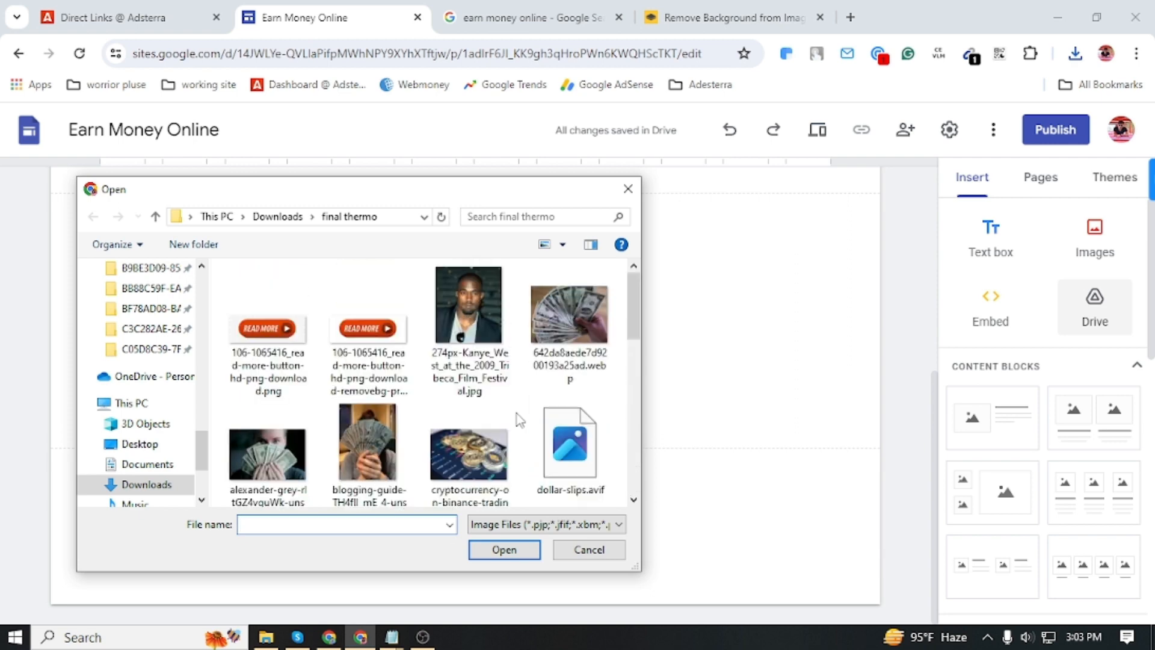
{"action": "scroll", "coordinate": [520, 419], "scroll_direction": "down", "scroll_amount": 6}
{"action": "scroll", "coordinate": [520, 419], "scroll_direction": "up", "scroll_amount": 5}
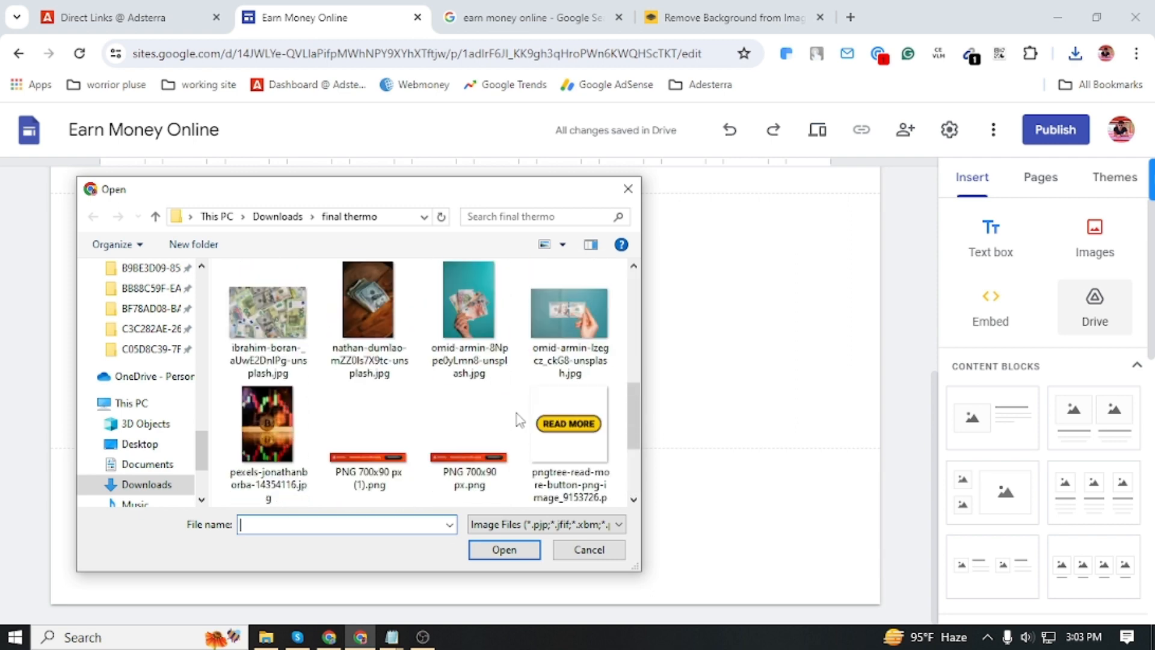
{"action": "scroll", "coordinate": [519, 419], "scroll_direction": "up", "scroll_amount": 2}
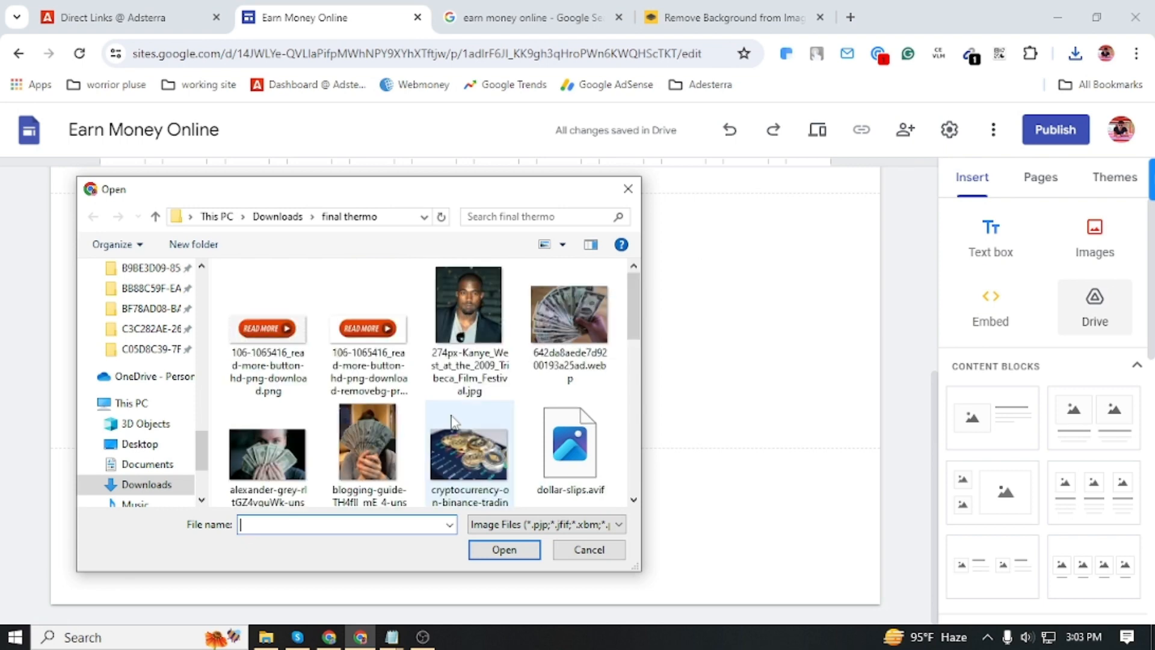
{"action": "left_click", "coordinate": [162, 478]}
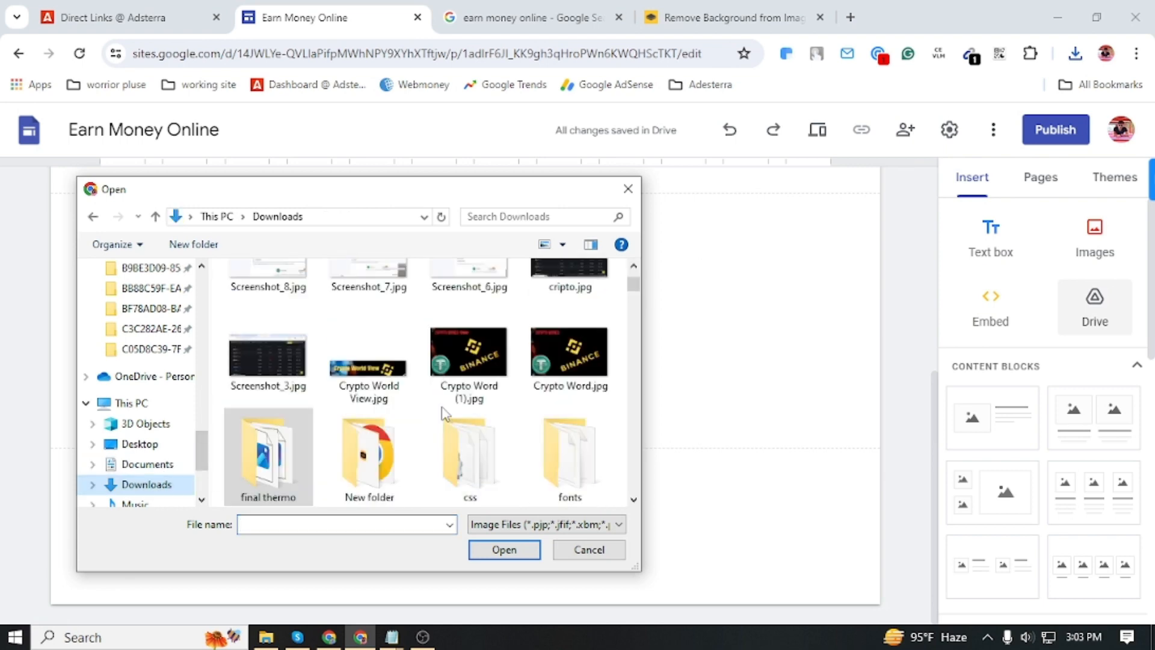
{"action": "scroll", "coordinate": [445, 413], "scroll_direction": "down", "scroll_amount": 10}
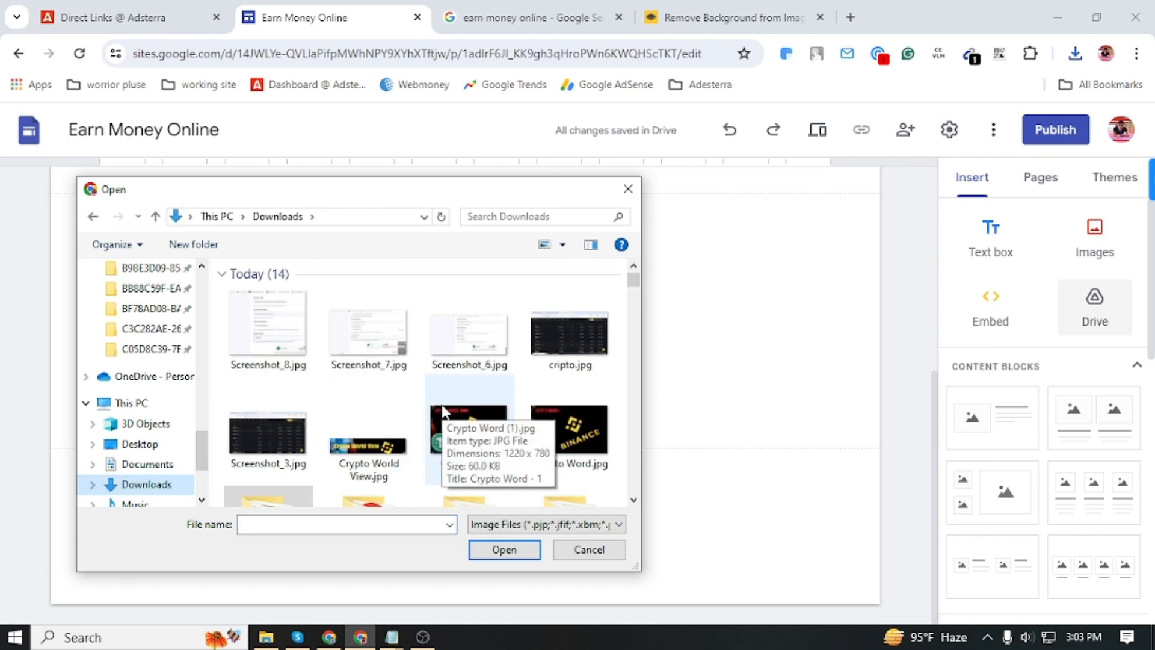
{"action": "scroll", "coordinate": [447, 389], "scroll_direction": "down", "scroll_amount": 3}
{"action": "scroll", "coordinate": [447, 388], "scroll_direction": "up", "scroll_amount": 4}
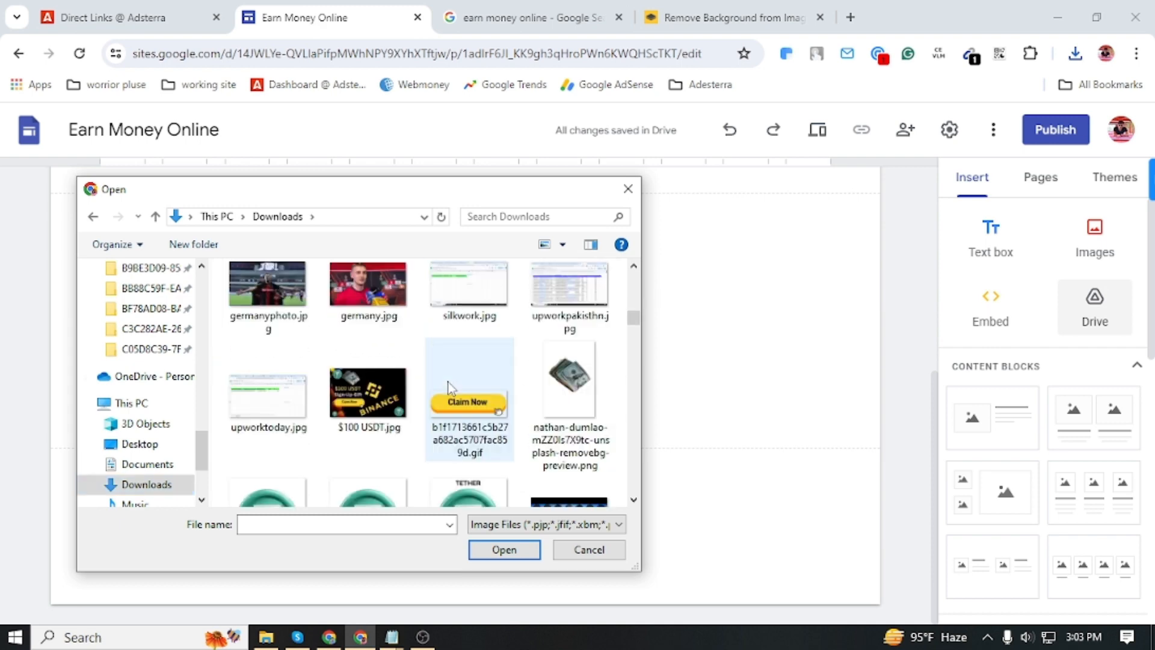
{"action": "scroll", "coordinate": [449, 386], "scroll_direction": "down", "scroll_amount": 3}
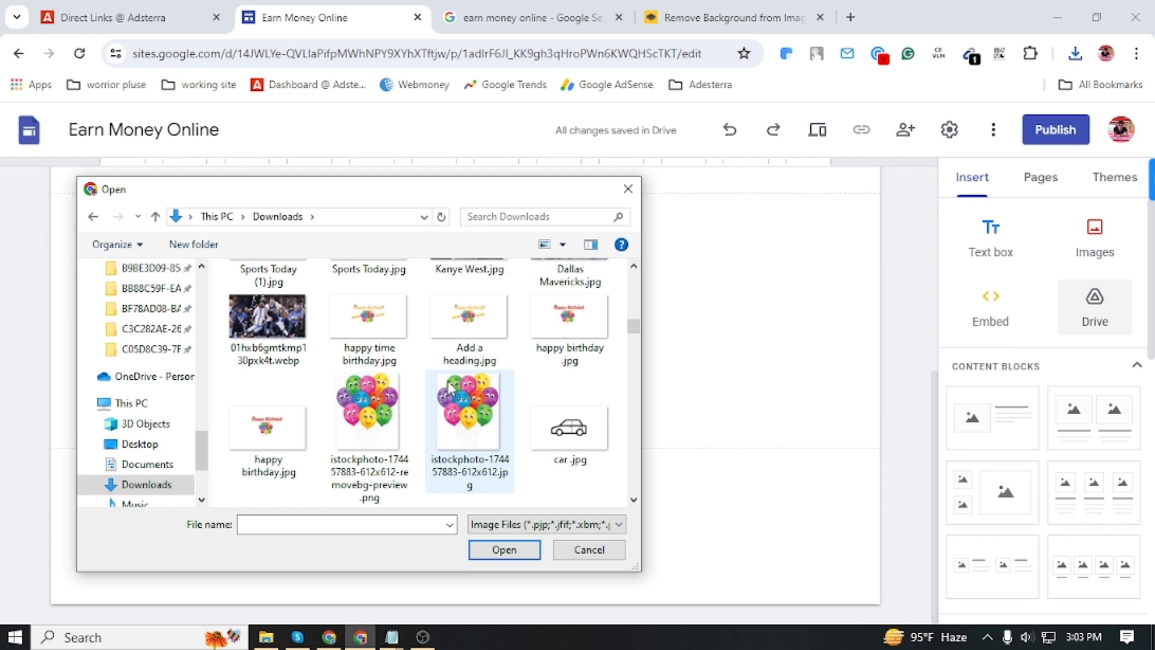
{"action": "scroll", "coordinate": [448, 387], "scroll_direction": "up", "scroll_amount": 4}
{"action": "left_click", "coordinate": [468, 401]}
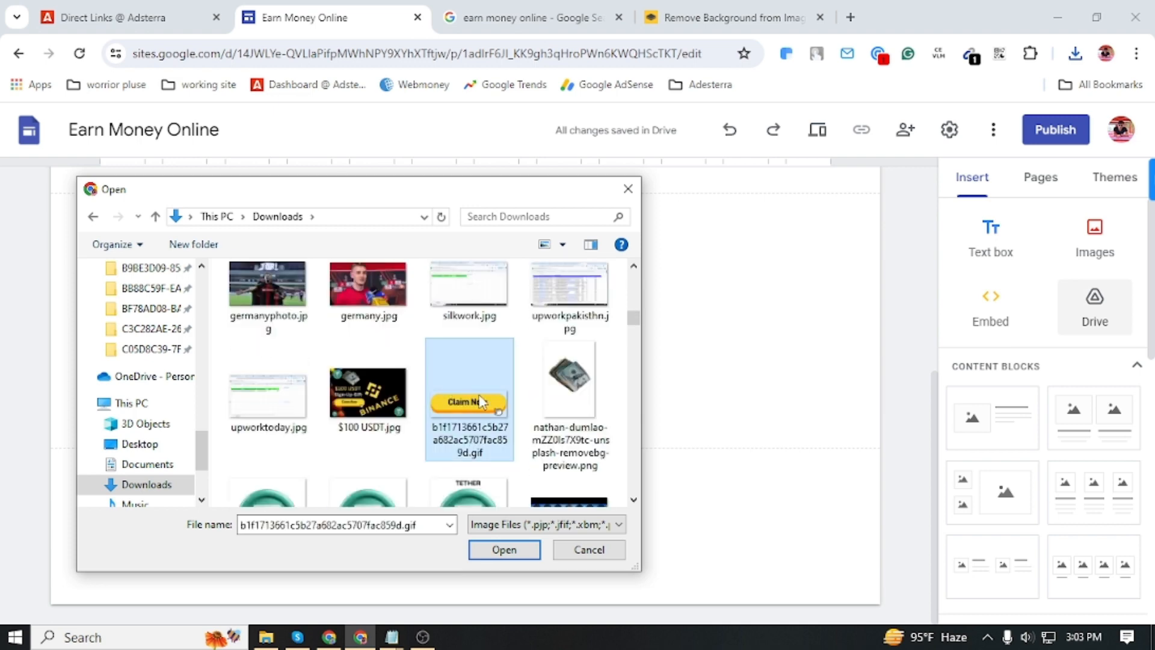
{"action": "left_click", "coordinate": [518, 550]}
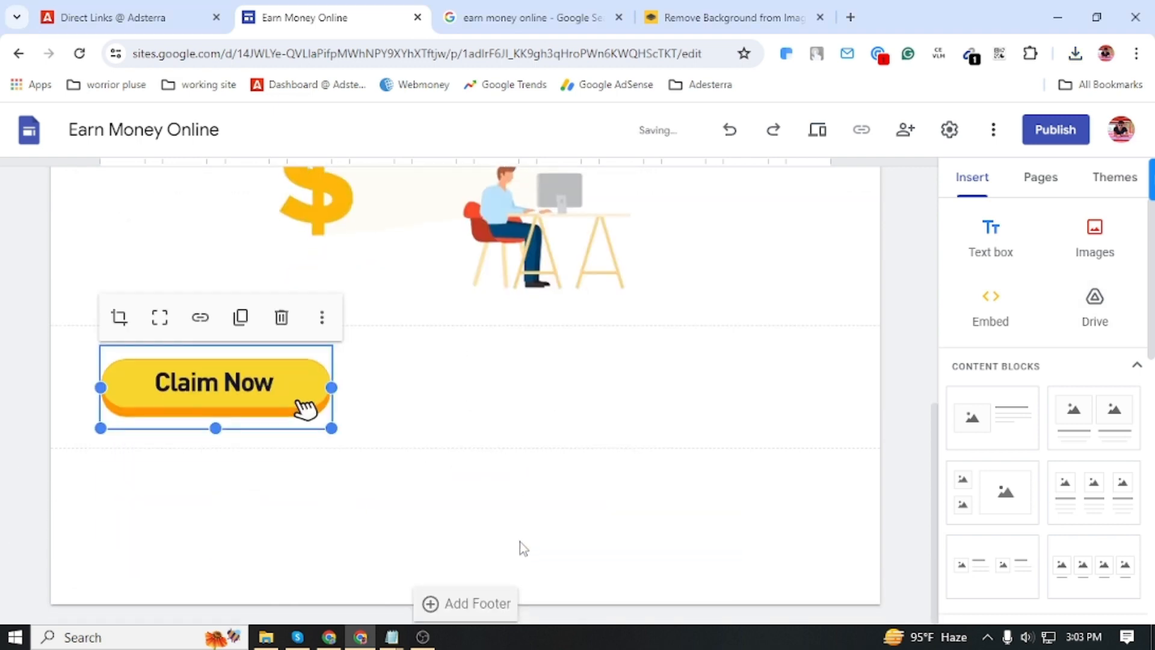
Step: Enlarge the "Claim Now" button image, position it near the center of its section below the illustration, and deselect it
{"action": "left_click_drag", "start_coordinate": [227, 393], "coordinate": [580, 387]}
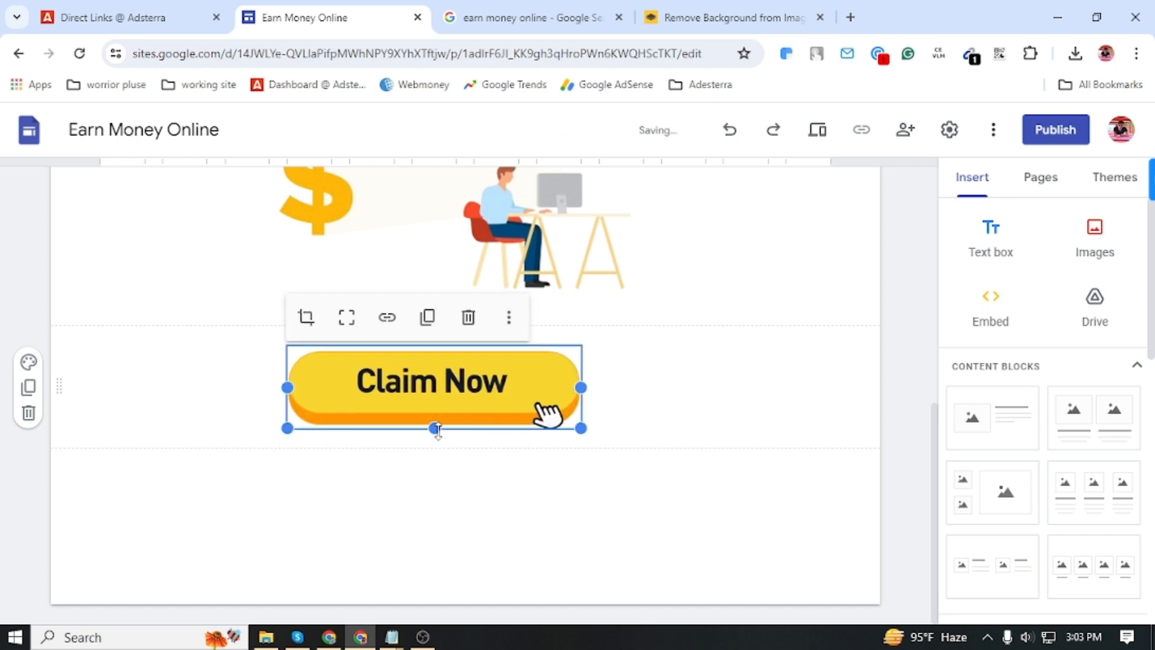
{"action": "mouse_move", "coordinate": [433, 427]}
{"action": "left_mouse_down"}
{"action": "mouse_move", "coordinate": [446, 464]}
{"action": "mouse_move", "coordinate": [438, 437]}
{"action": "mouse_move", "coordinate": [562, 469]}
{"action": "mouse_move", "coordinate": [431, 433]}
{"action": "left_mouse_up"}
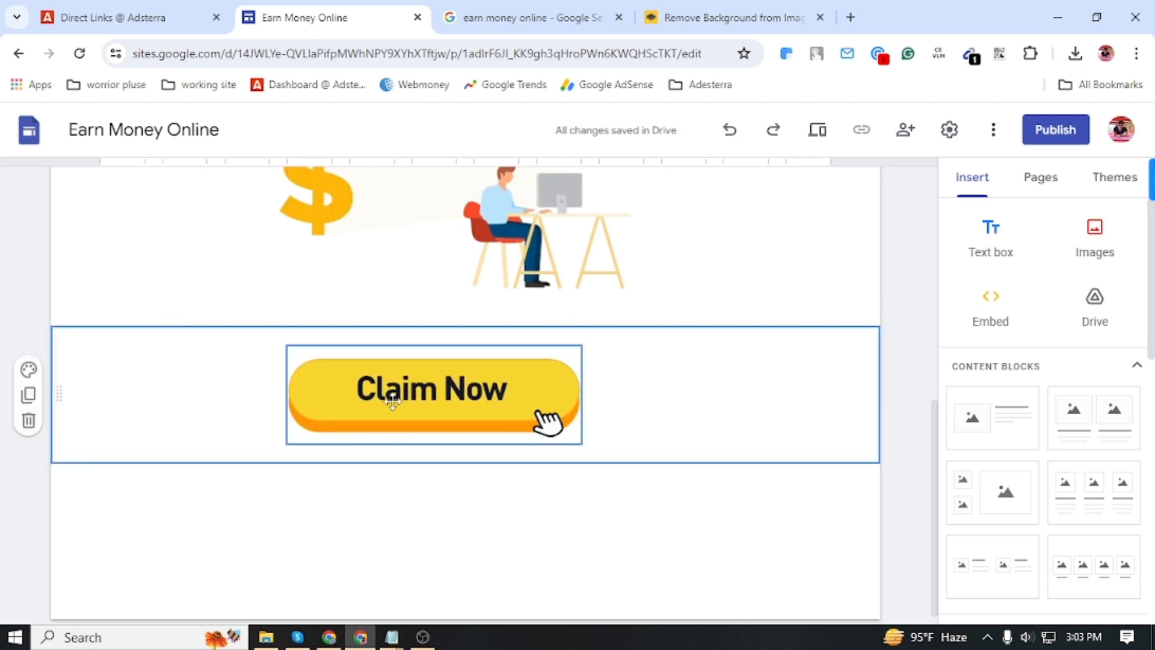
{"action": "left_click", "coordinate": [448, 392]}
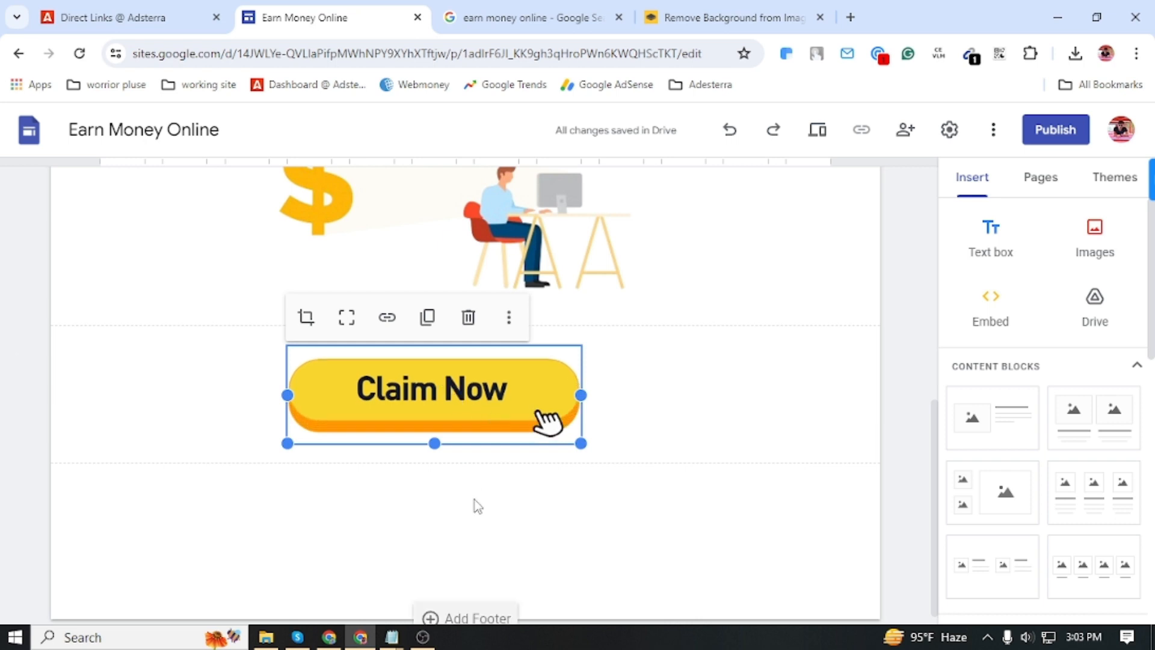
{"action": "left_click", "coordinate": [477, 464]}
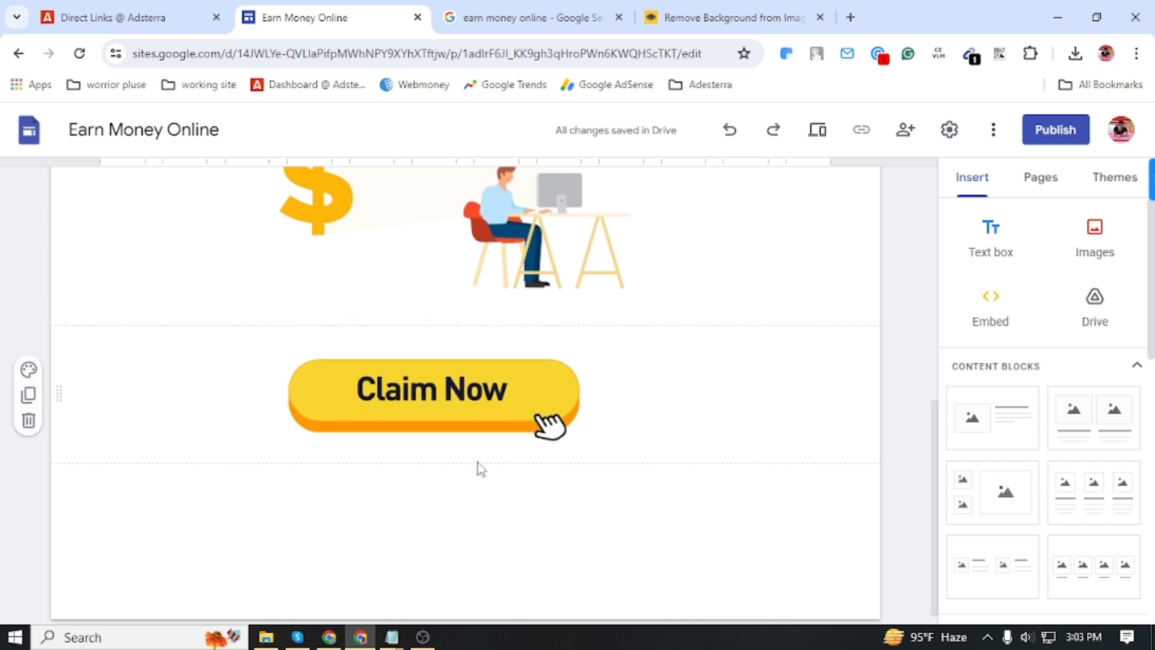
Step: Copy the DirectLink_13 link from the Adsterra Direct Links list and return to the Google Sites page
{"action": "left_click", "coordinate": [105, 17]}
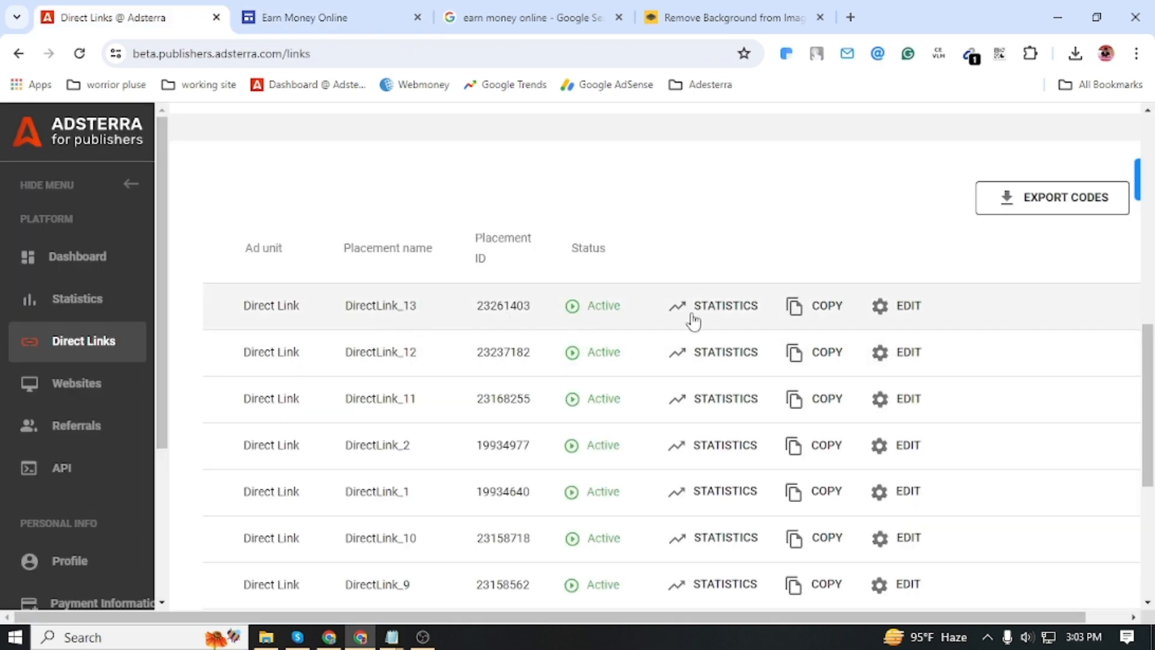
{"action": "left_click", "coordinate": [826, 311]}
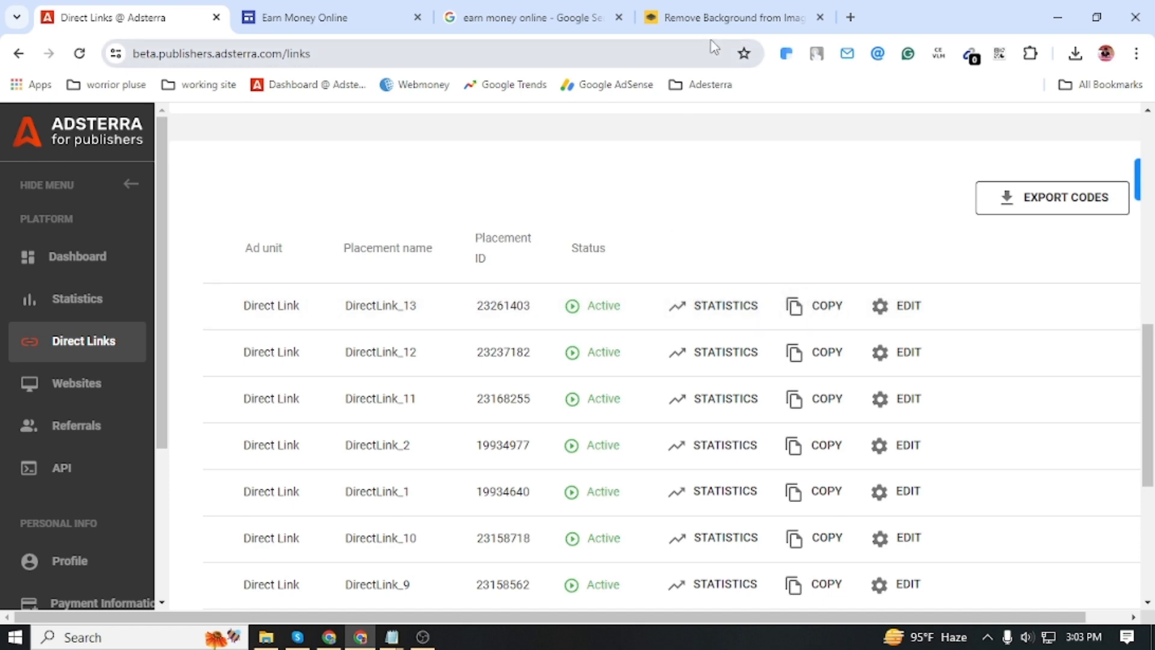
{"action": "left_click", "coordinate": [505, 7]}
{"action": "left_click", "coordinate": [371, 15]}
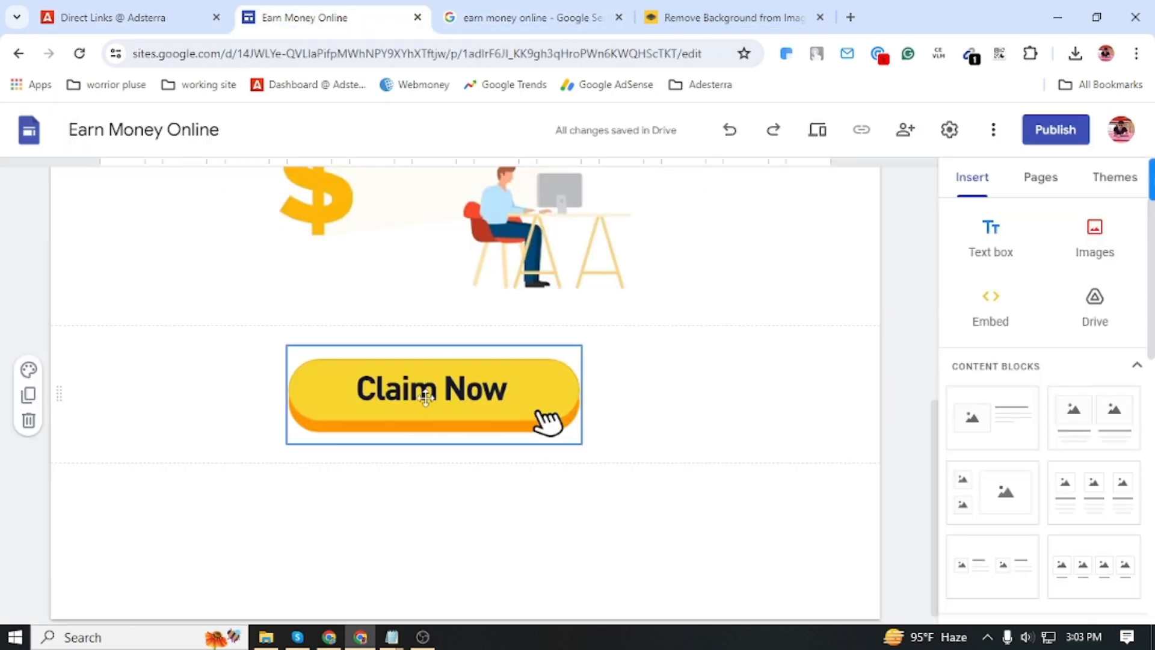
Step: Link the "Claim Now" button image to the copied Adsterra direct link and deselect the image
{"action": "left_click", "coordinate": [544, 425]}
{"action": "left_click", "coordinate": [397, 328]}
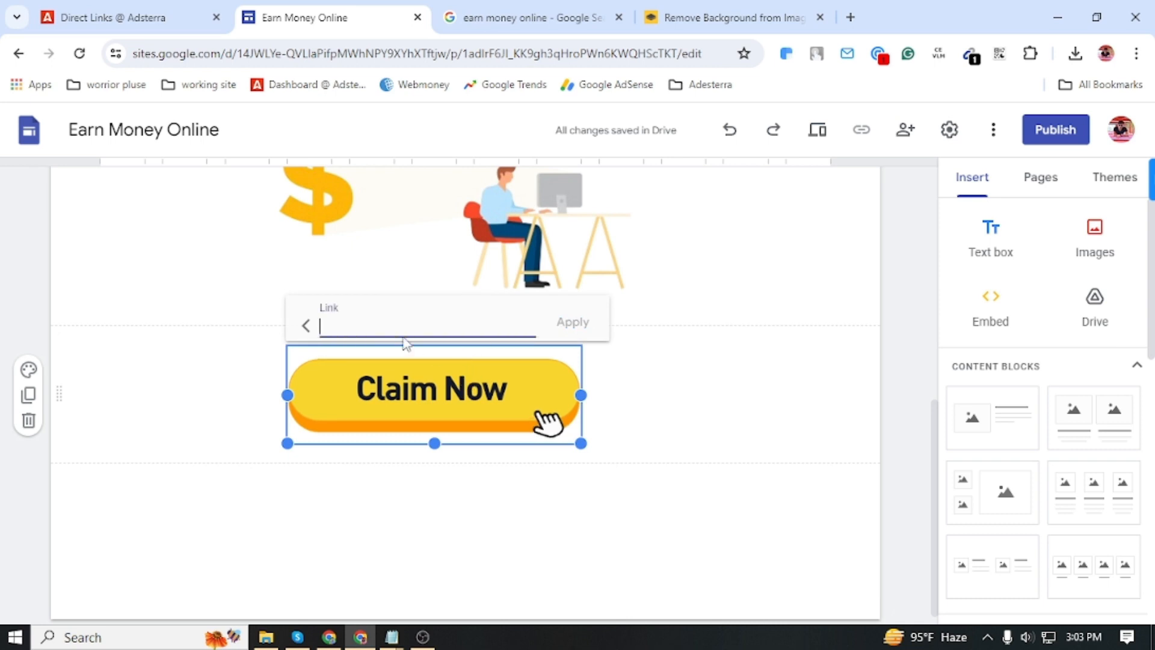
{"action": "key", "text": "ctrl+v"}
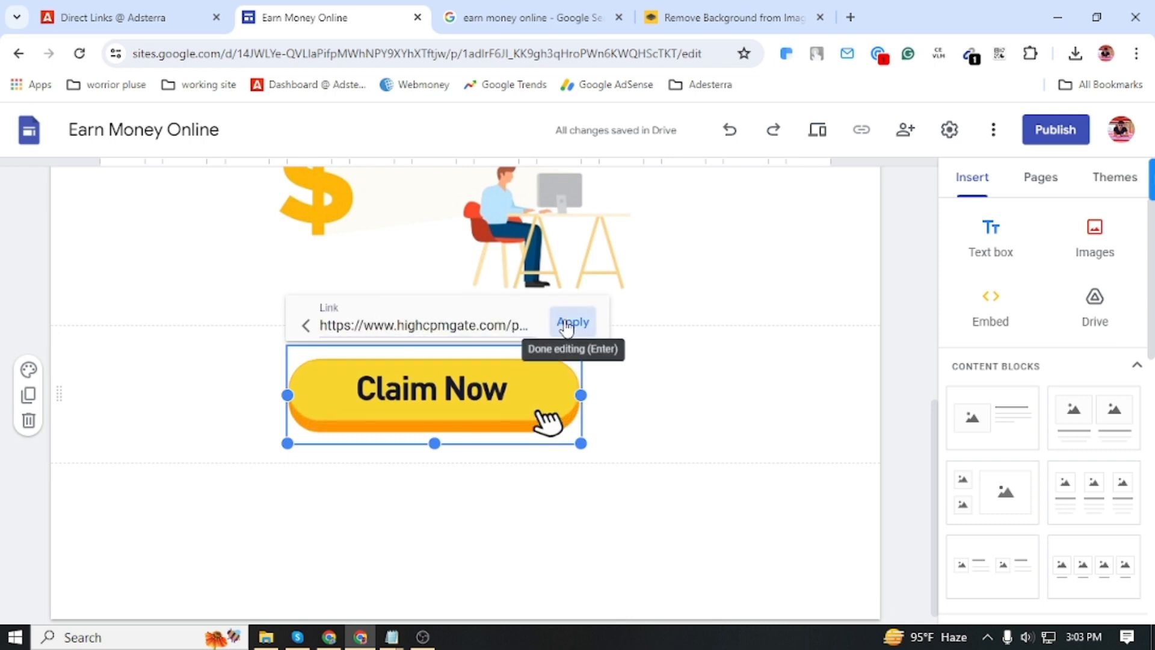
{"action": "left_click", "coordinate": [573, 322]}
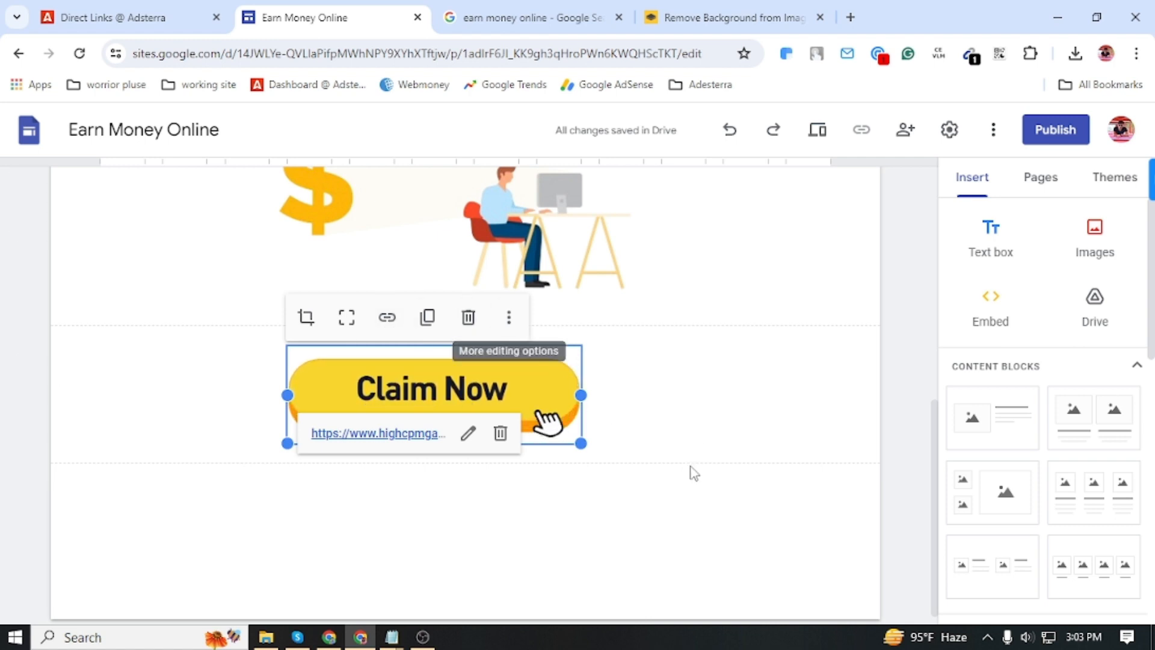
{"action": "left_click", "coordinate": [546, 508]}
{"action": "left_click", "coordinate": [447, 397]}
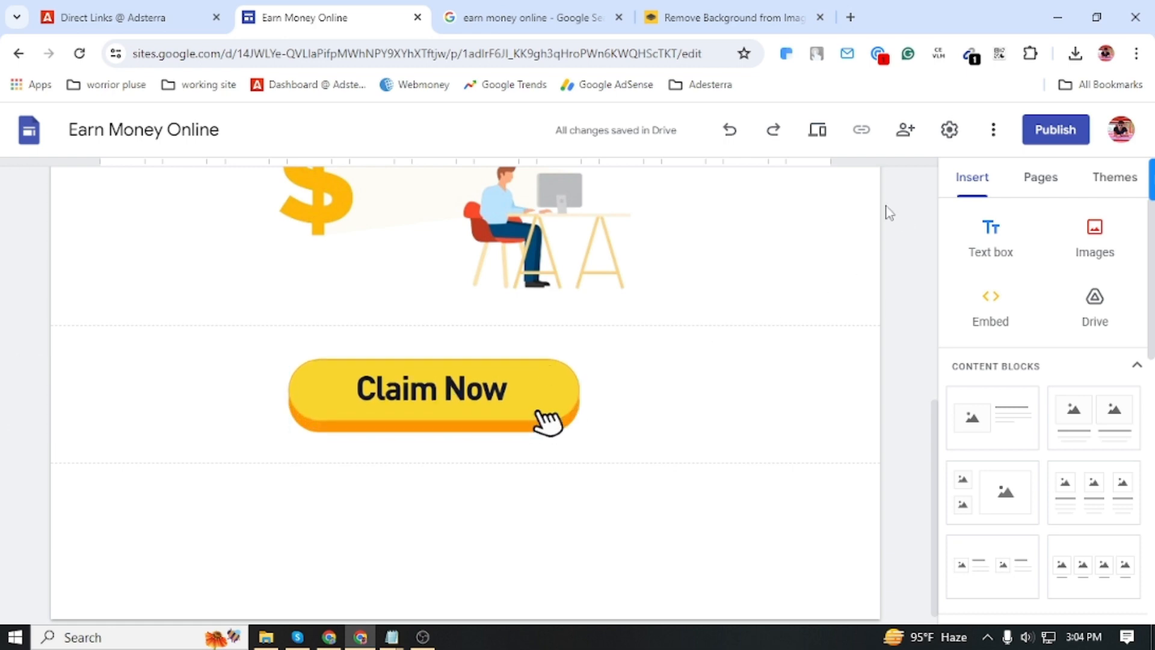
Step: Link the dollar sign and desk worker image to the same copied direct link and deselect it
{"action": "scroll", "coordinate": [704, 424], "scroll_direction": "up", "scroll_amount": 4}
{"action": "scroll", "coordinate": [732, 431], "scroll_direction": "up", "scroll_amount": 4}
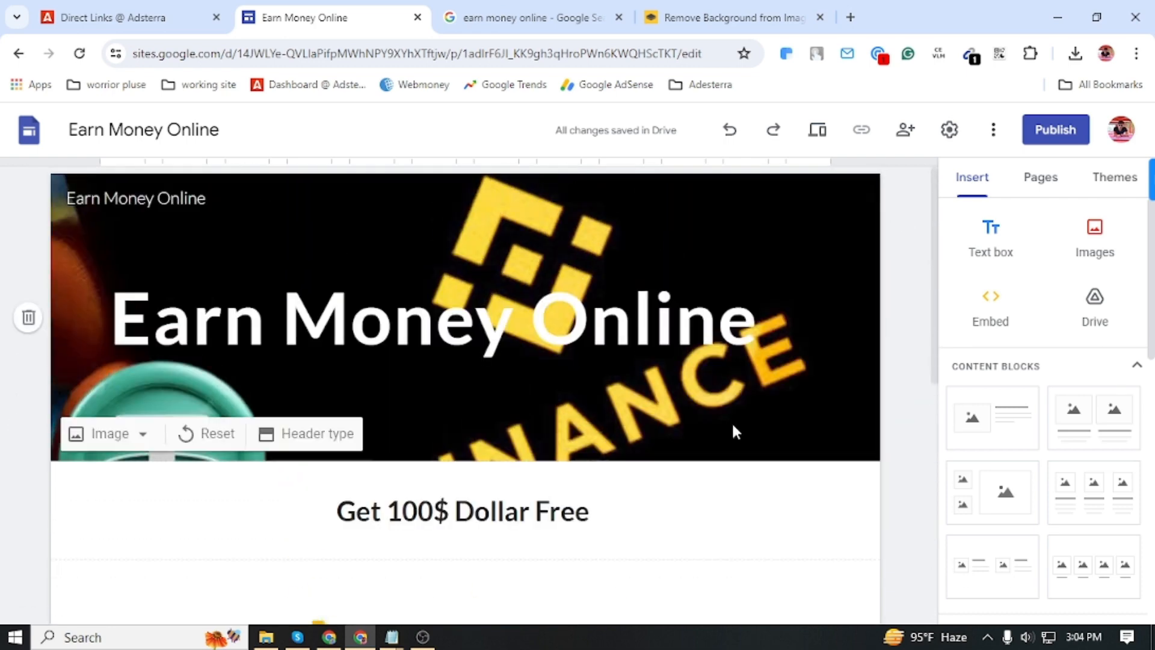
{"action": "scroll", "coordinate": [732, 430], "scroll_direction": "down", "scroll_amount": 4}
{"action": "left_click", "coordinate": [356, 467]}
{"action": "left_click", "coordinate": [519, 430]}
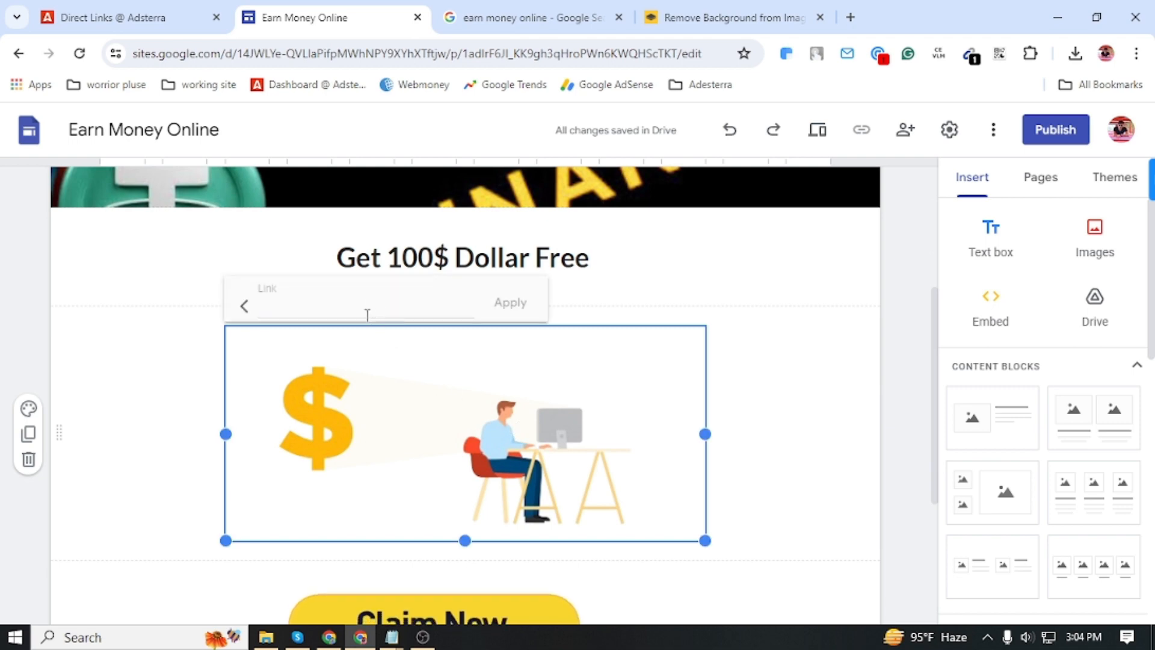
{"action": "key", "text": "ctrl+v"}
{"action": "left_click", "coordinate": [509, 302]}
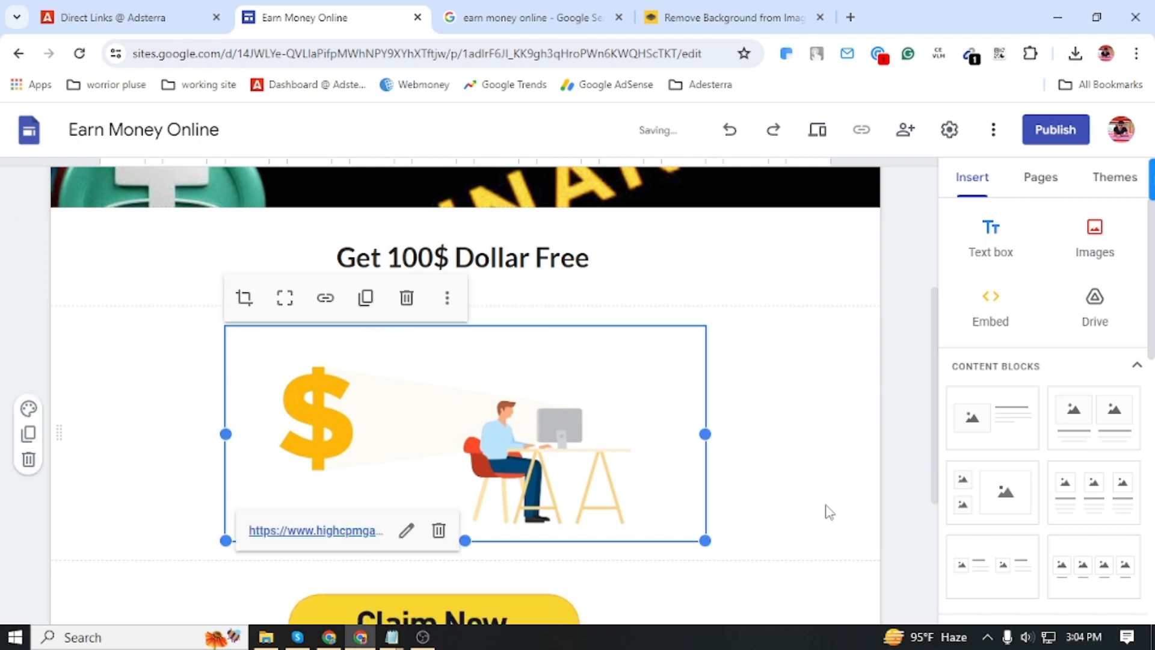
{"action": "left_click", "coordinate": [803, 504]}
Step: Publish the site at the web address earnmoneyonlinetodayfirst, requesting that public search engines not display it
{"action": "scroll", "coordinate": [800, 444], "scroll_direction": "down", "scroll_amount": 1}
{"action": "scroll", "coordinate": [889, 328], "scroll_direction": "up", "scroll_amount": 3}
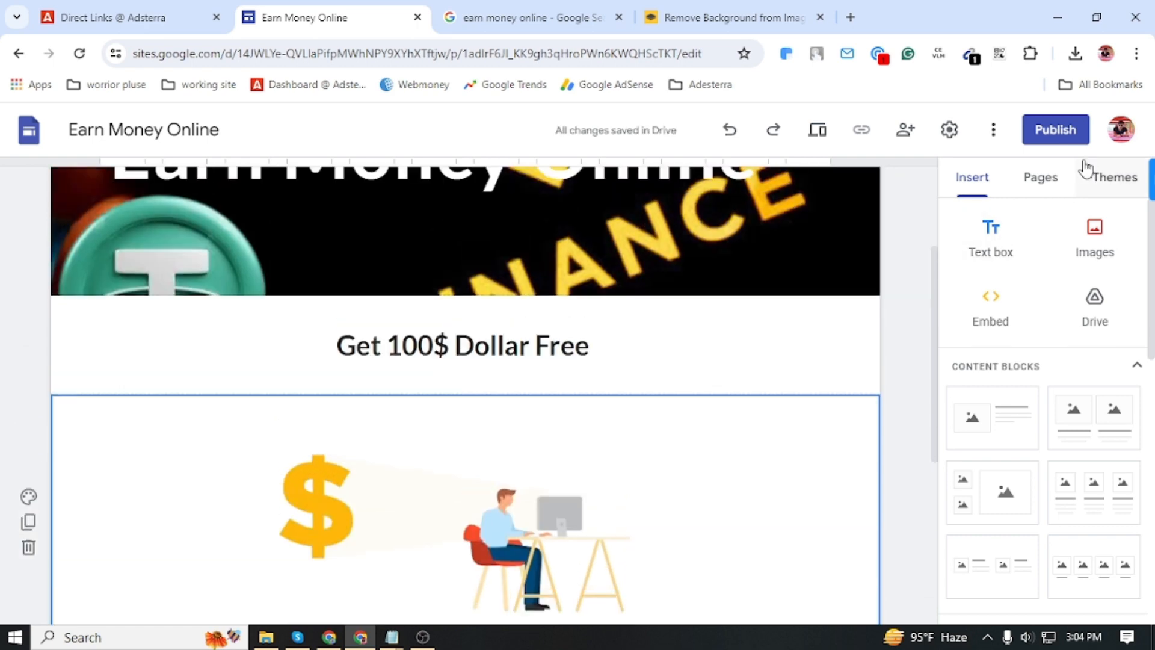
{"action": "left_click", "coordinate": [1076, 138]}
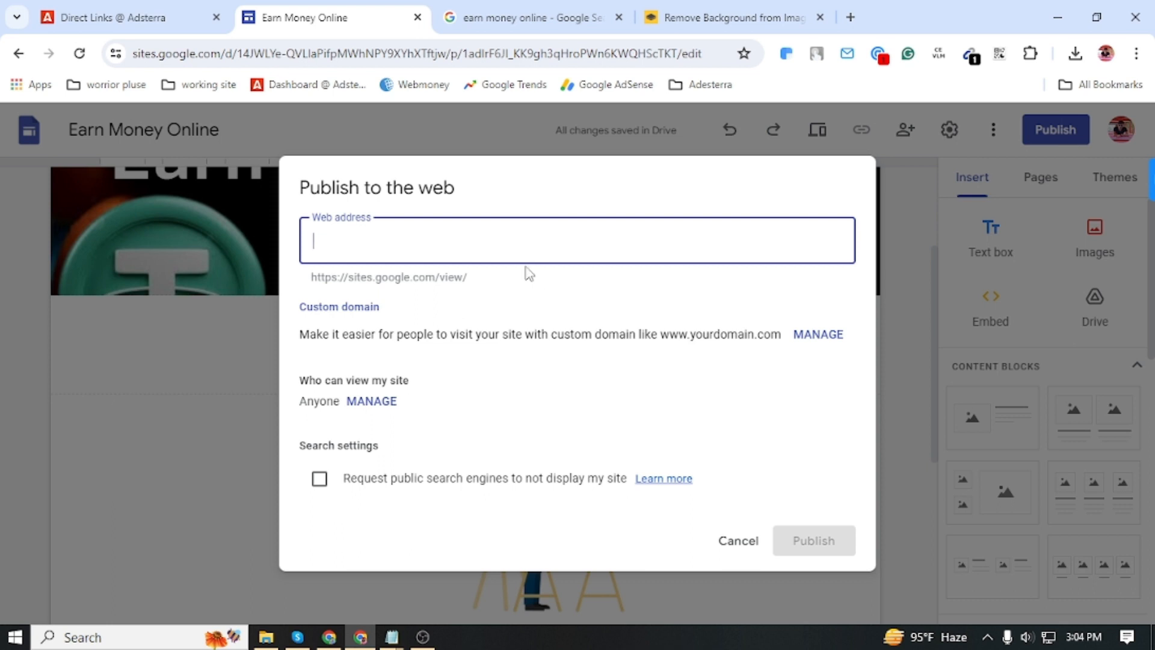
{"action": "type", "text": "ear"}
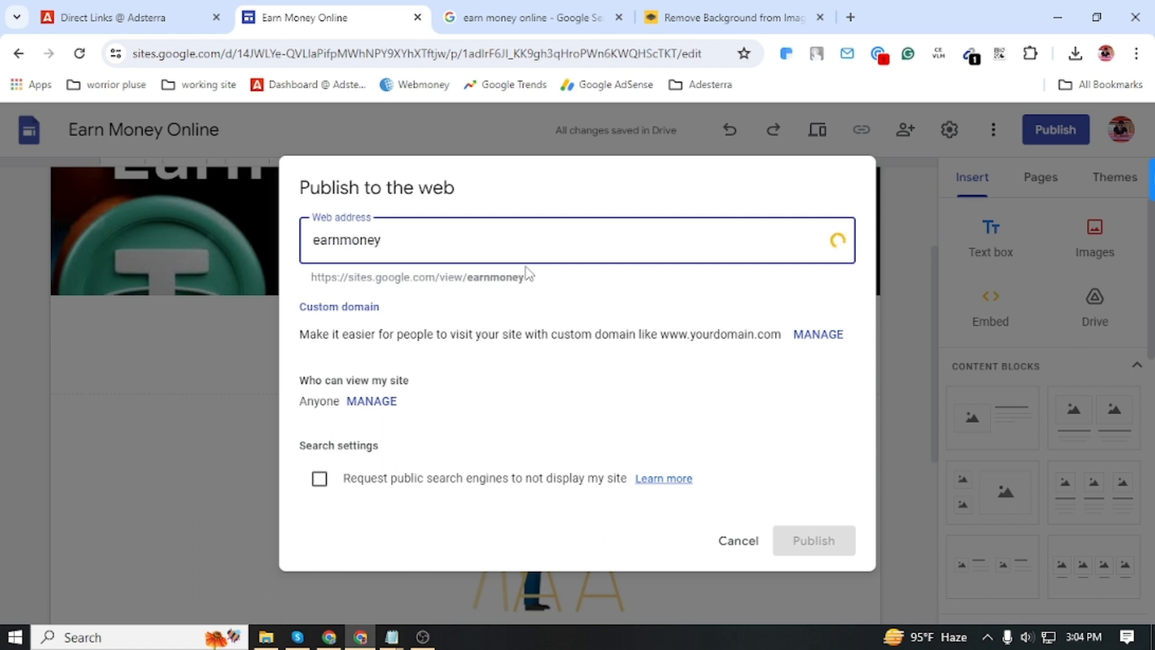
{"action": "type", "text": "nmoney"}
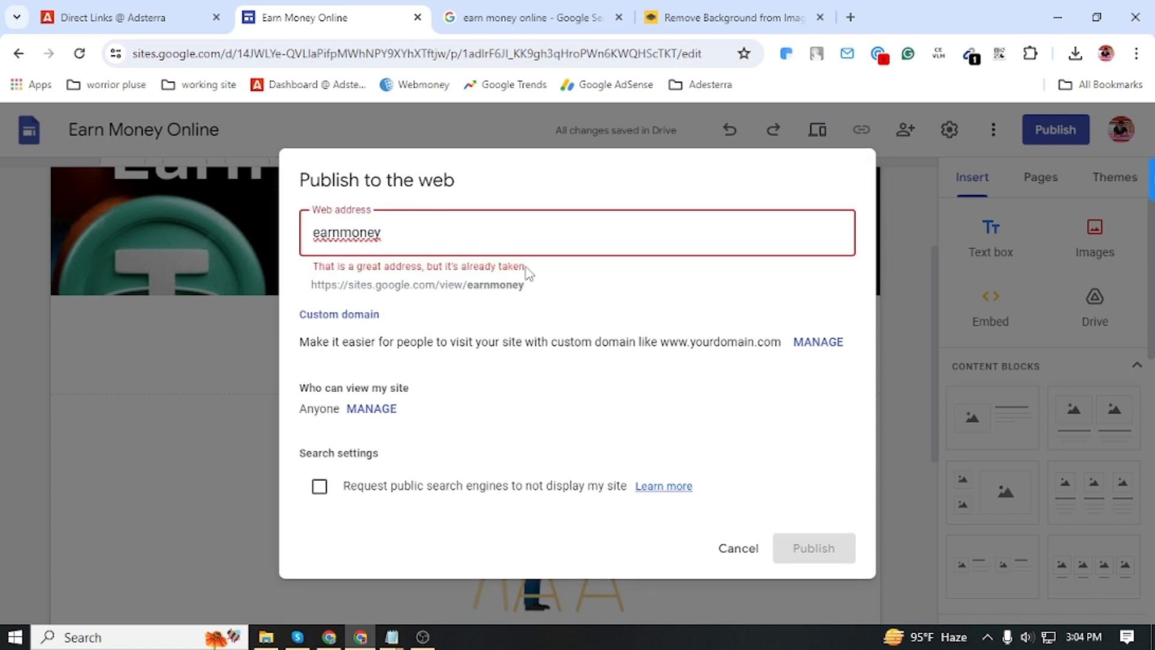
{"action": "type", "text": "online"}
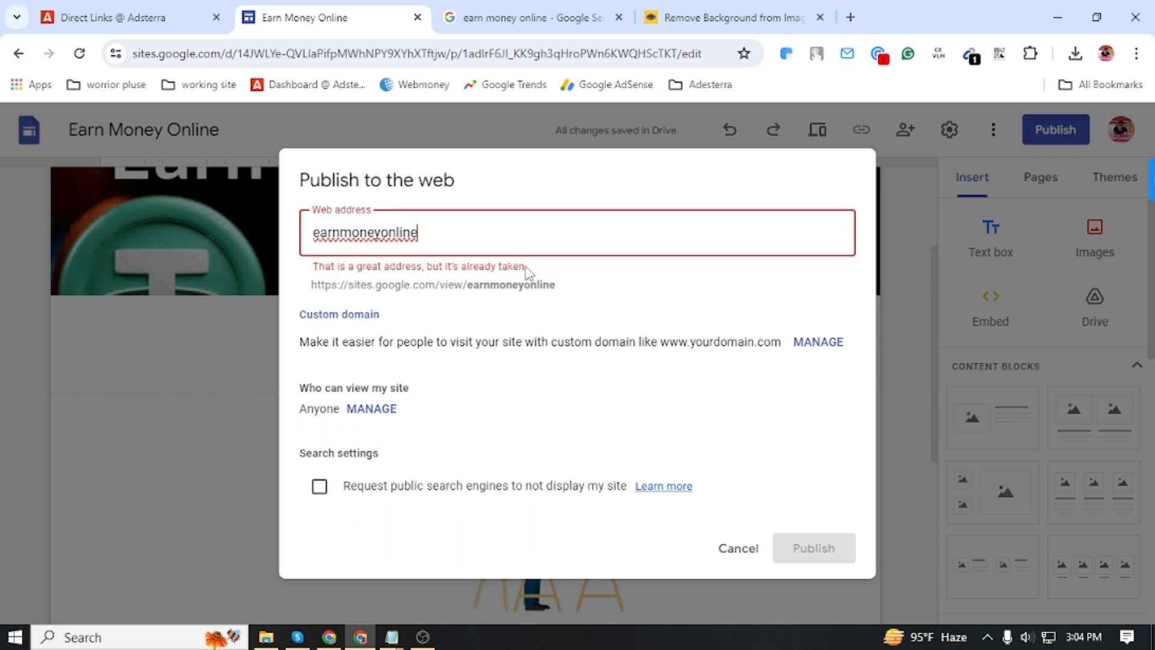
{"action": "type", "text": "today"}
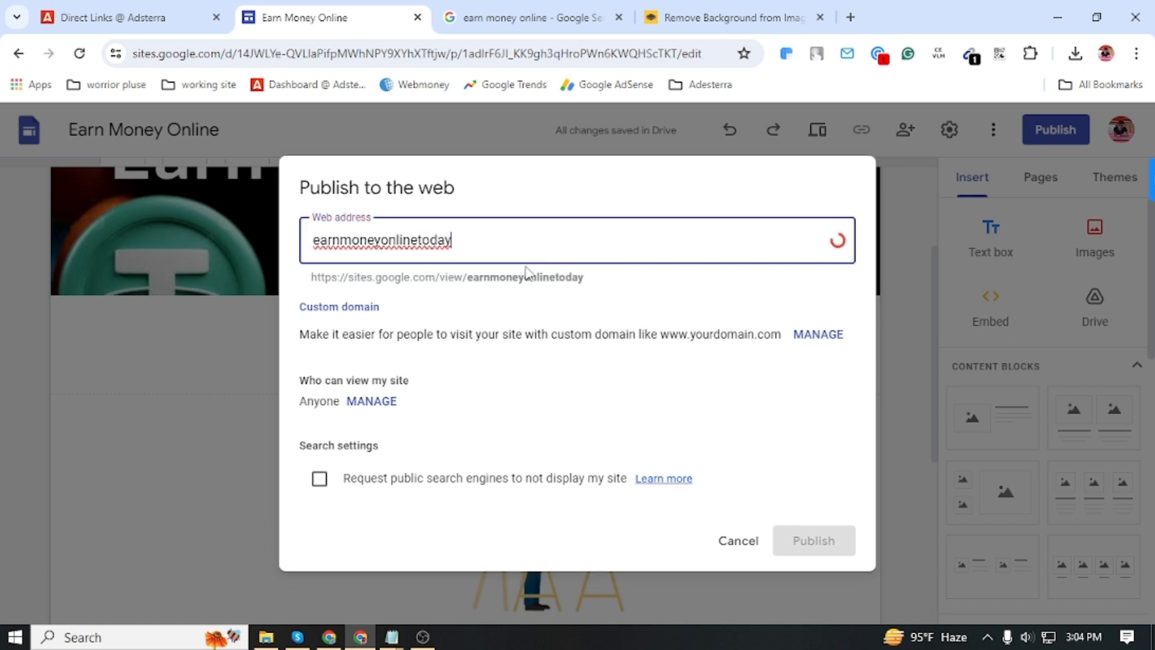
{"action": "type", "text": "first"}
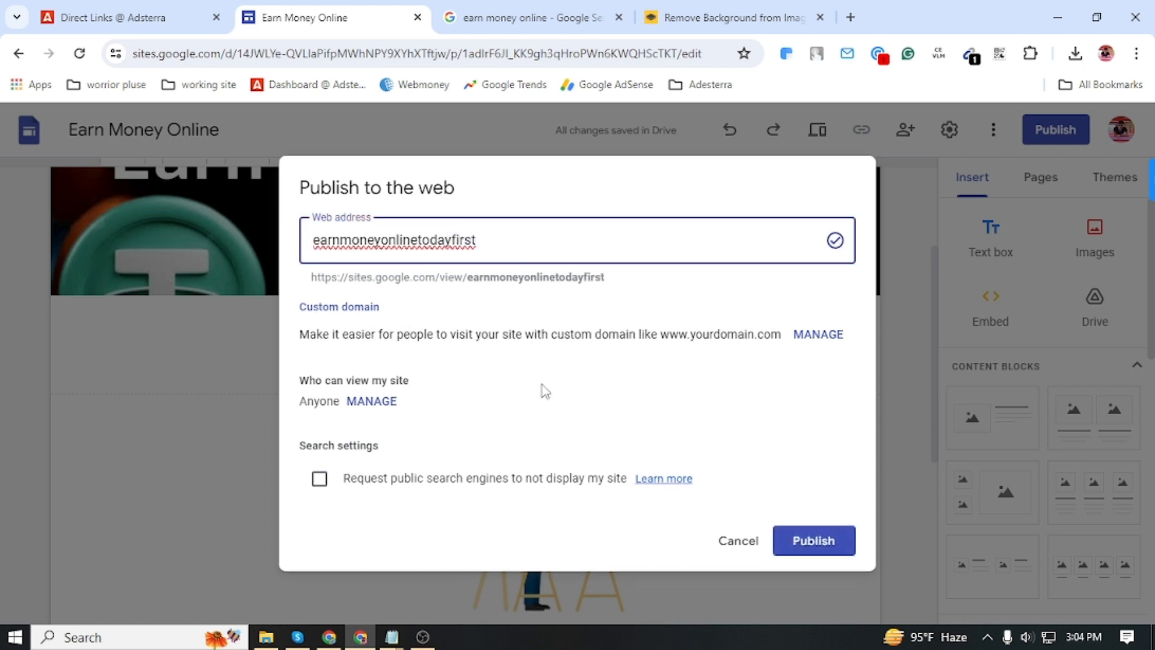
{"action": "left_click", "coordinate": [323, 473]}
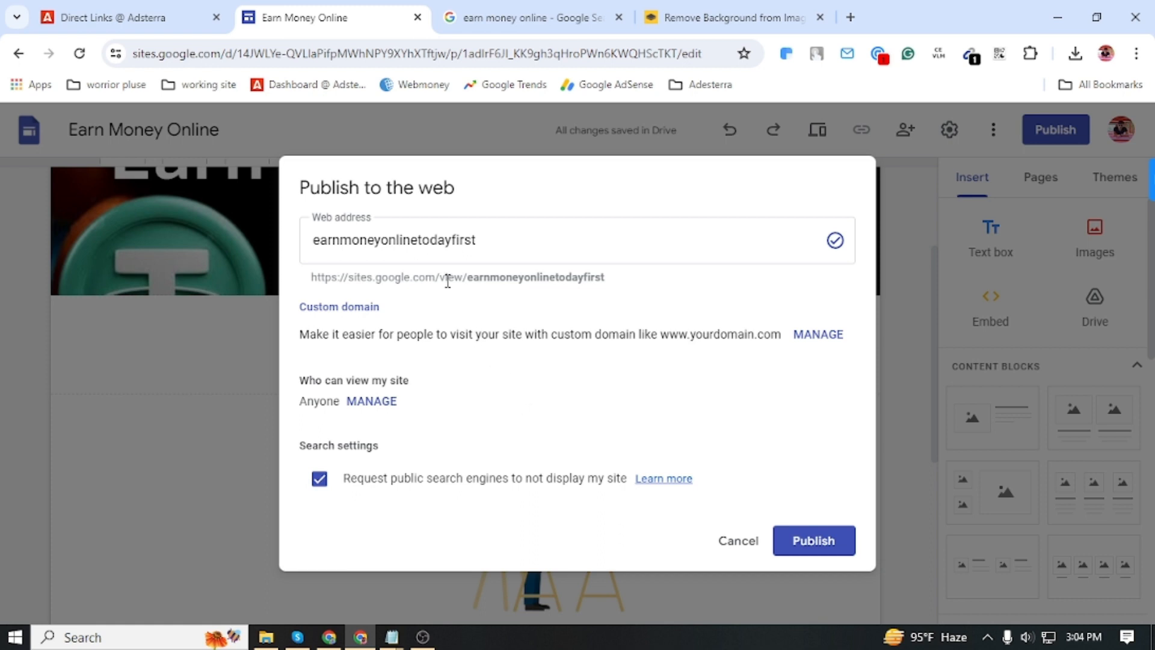
{"action": "left_click", "coordinate": [817, 544]}
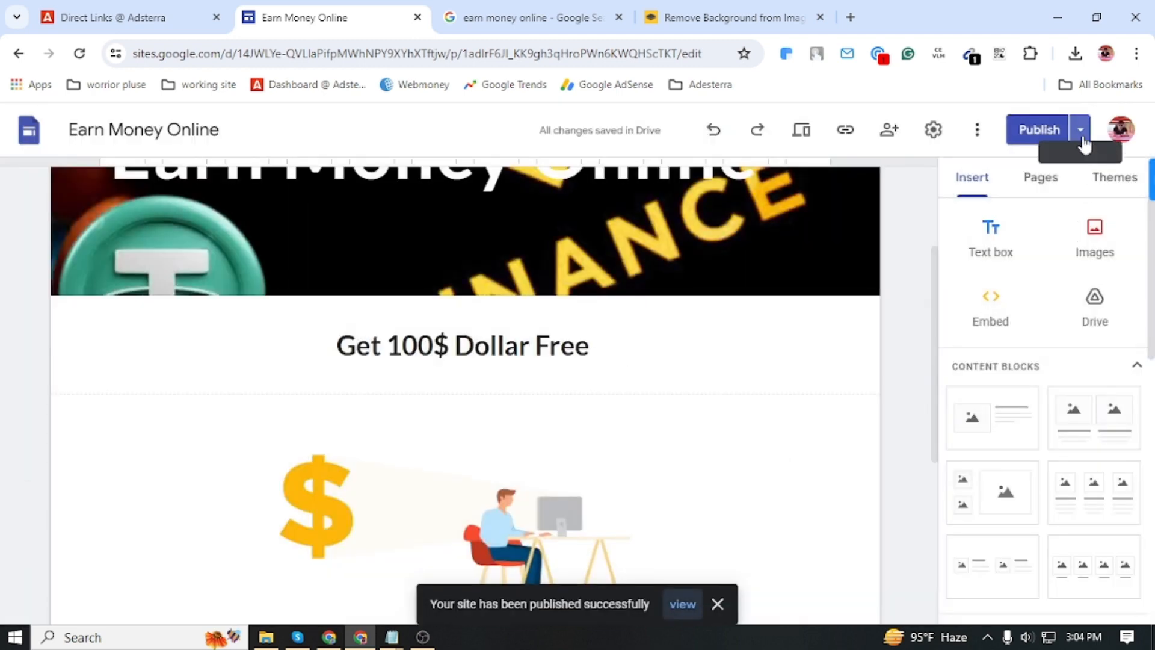
Step: Open the published site and look over its header, offer text, illustration and "Claim Now" button
{"action": "left_click", "coordinate": [1081, 130]}
{"action": "left_click", "coordinate": [979, 225]}
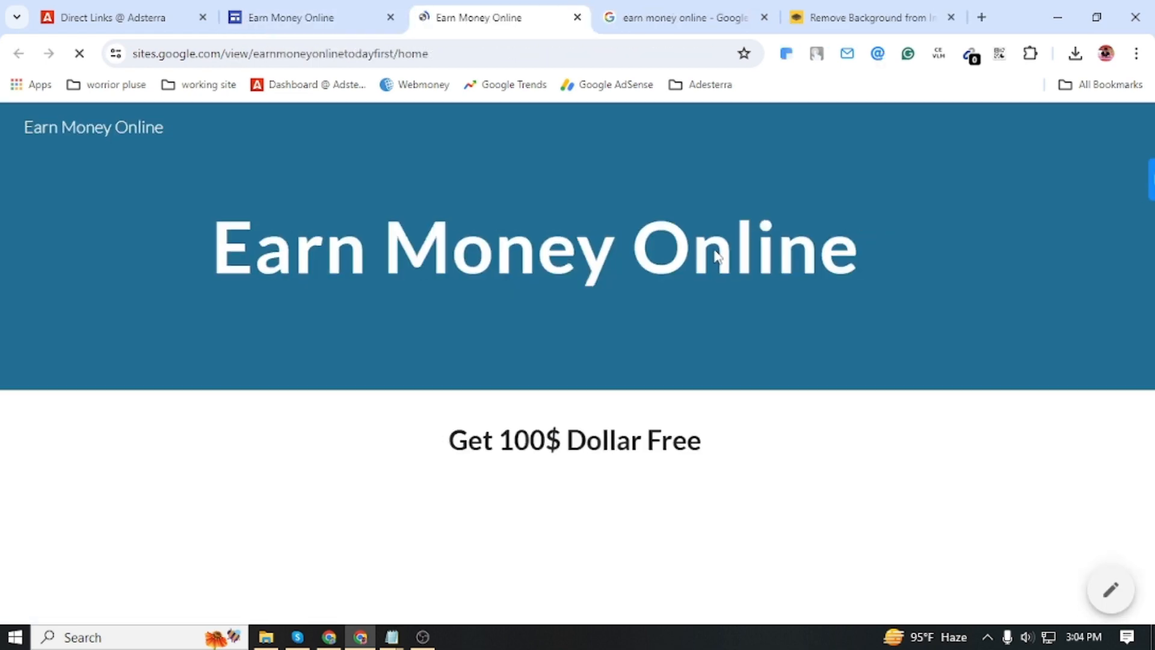
{"action": "scroll", "coordinate": [683, 595], "scroll_direction": "down", "scroll_amount": 5}
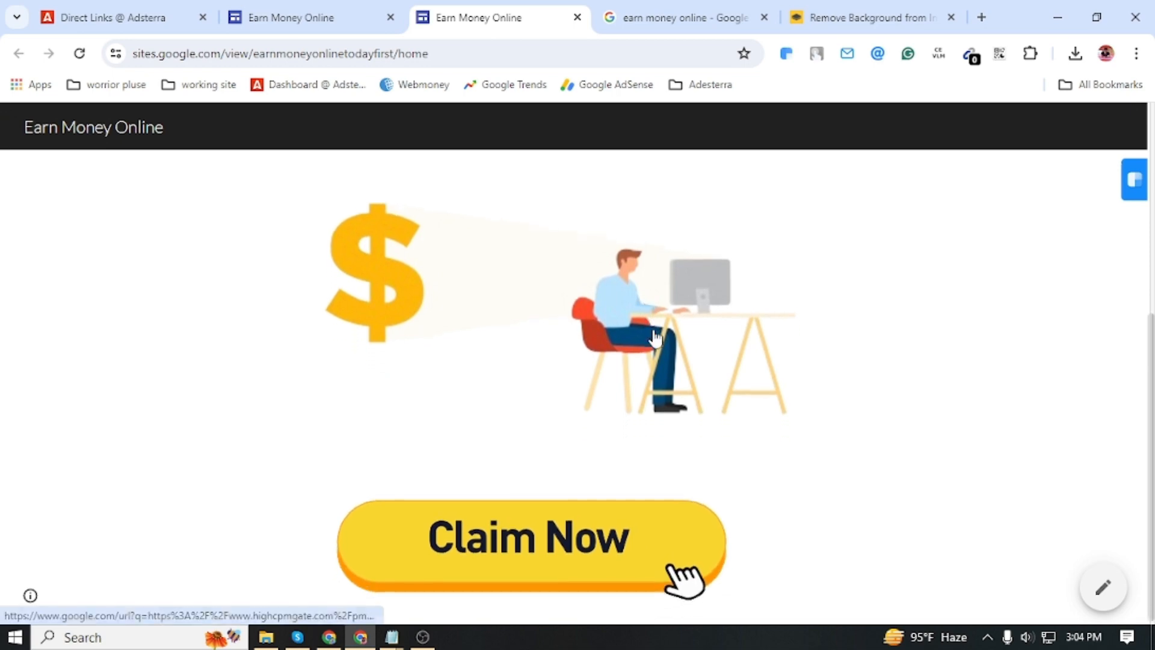
{"action": "scroll", "coordinate": [682, 587], "scroll_direction": "up", "scroll_amount": 5}
{"action": "scroll", "coordinate": [675, 374], "scroll_direction": "down", "scroll_amount": 5}
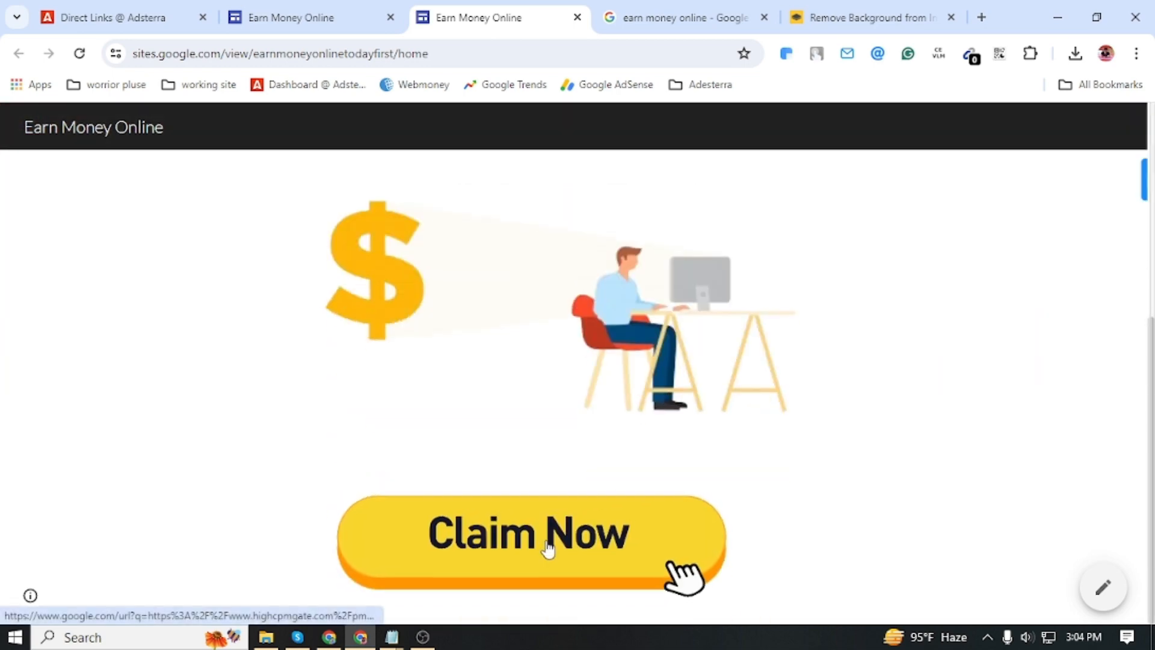
{"action": "scroll", "coordinate": [639, 267], "scroll_direction": "up", "scroll_amount": 2}
{"action": "scroll", "coordinate": [638, 267], "scroll_direction": "up", "scroll_amount": 3}
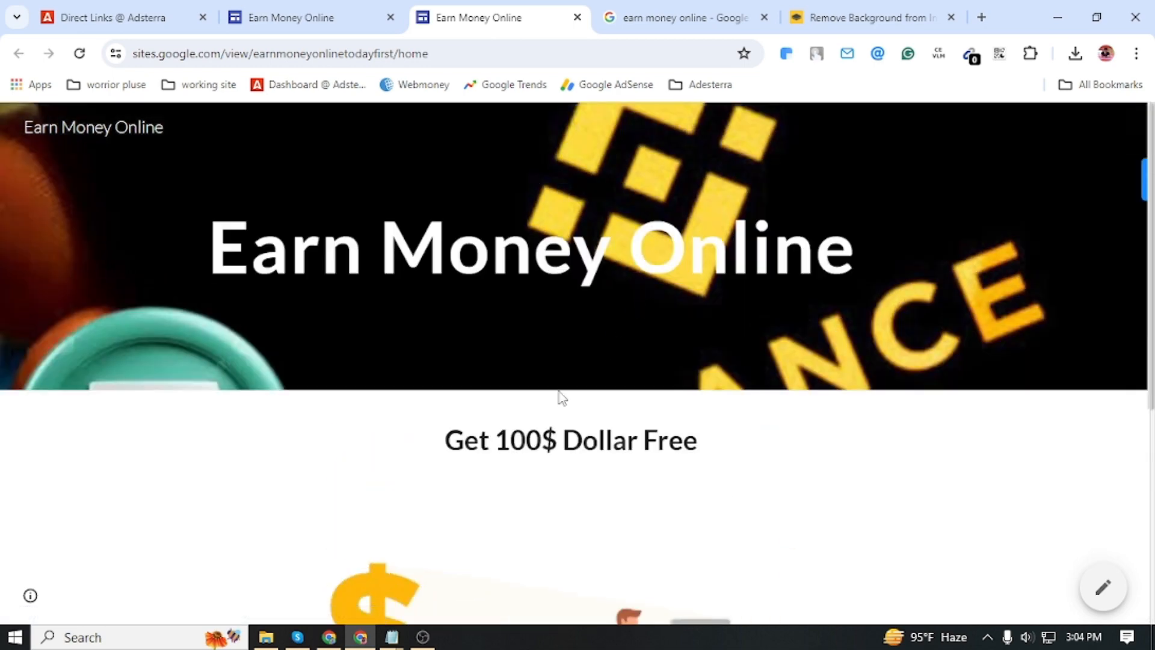
Step: Copy the published page's address, switch to Cuttly, shorten the address there and copy the short link
{"action": "left_click", "coordinate": [446, 60]}
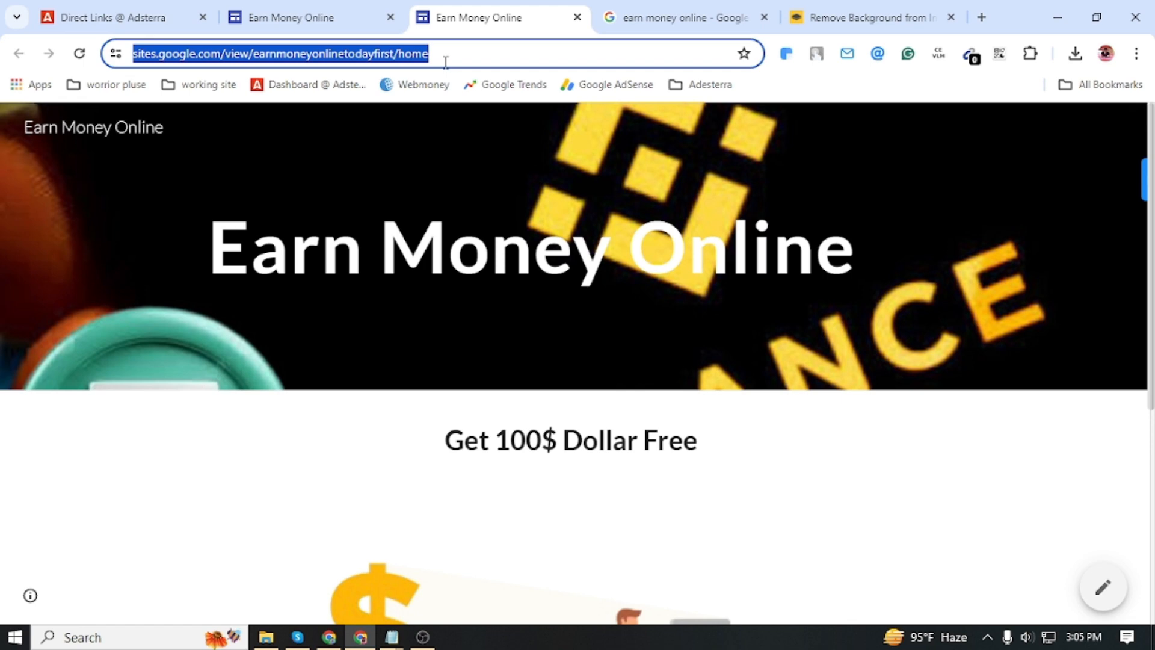
{"action": "left_click", "coordinate": [457, 56]}
{"action": "key", "text": "alt+Tab"}
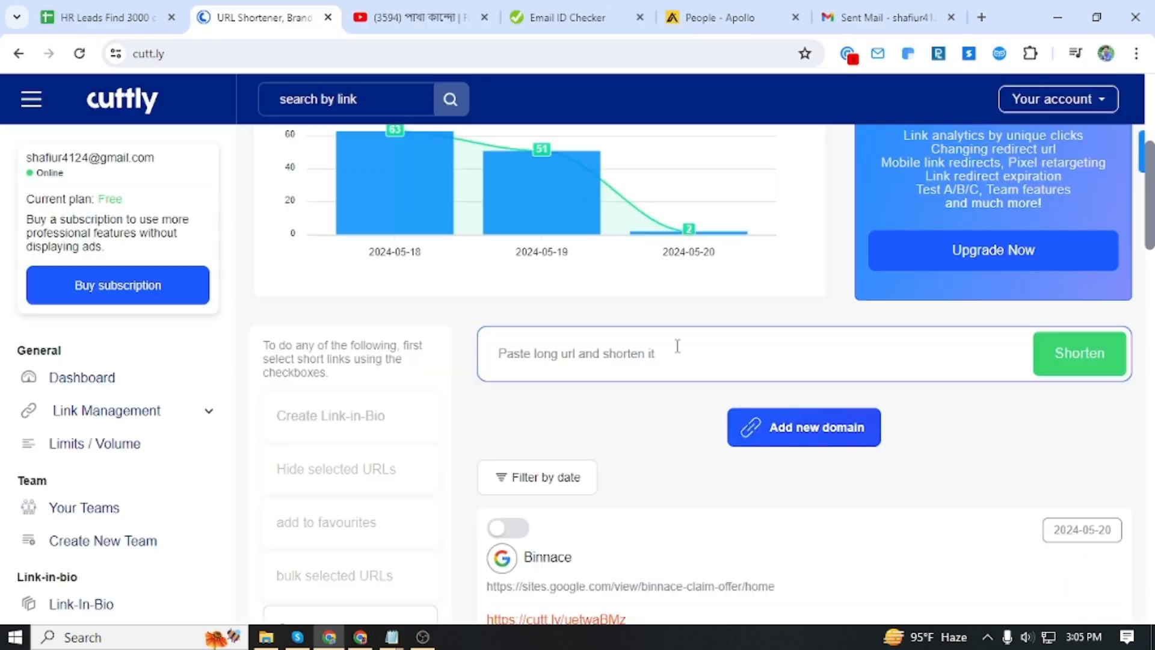
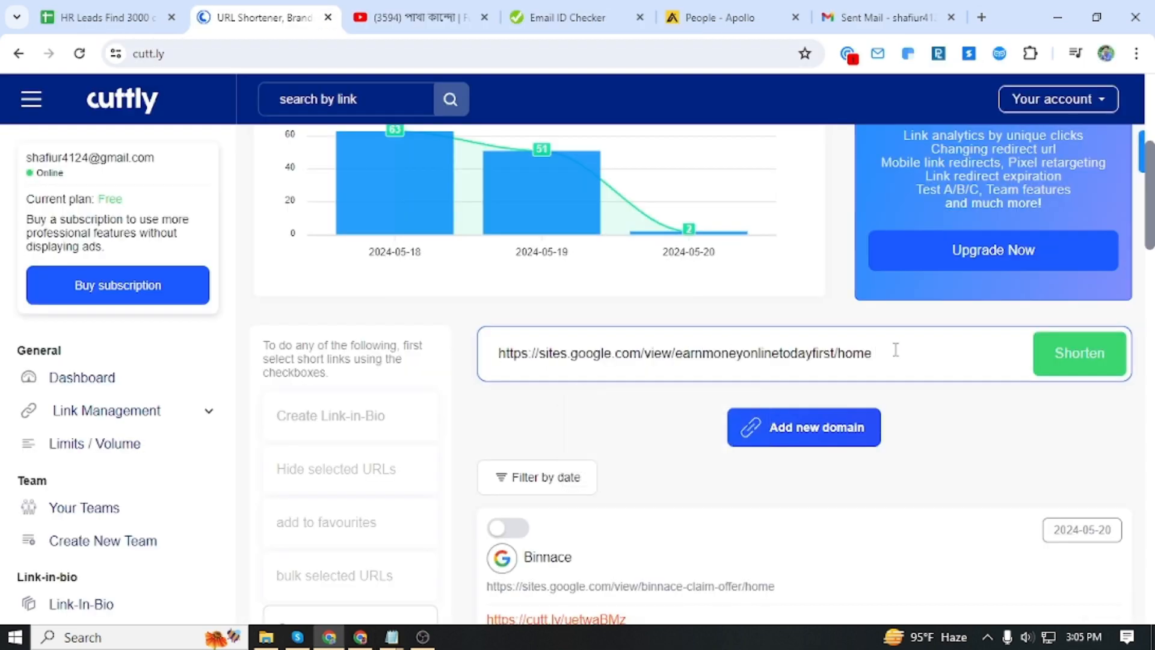
{"action": "left_click", "coordinate": [1041, 365]}
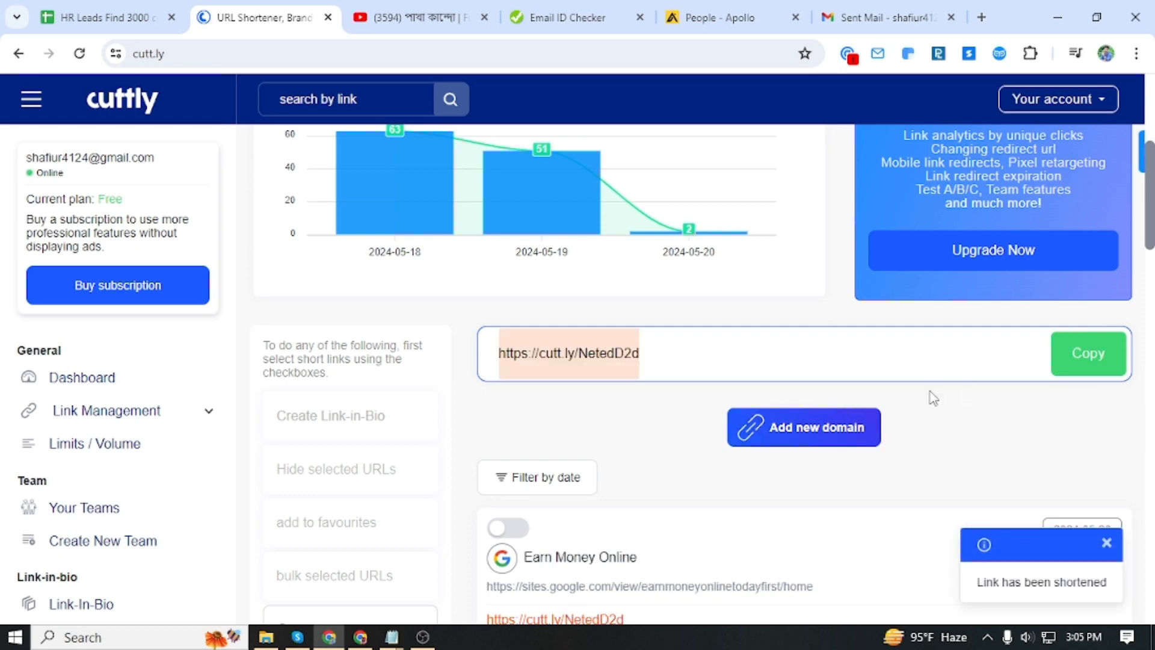
{"action": "left_click", "coordinate": [1105, 356]}
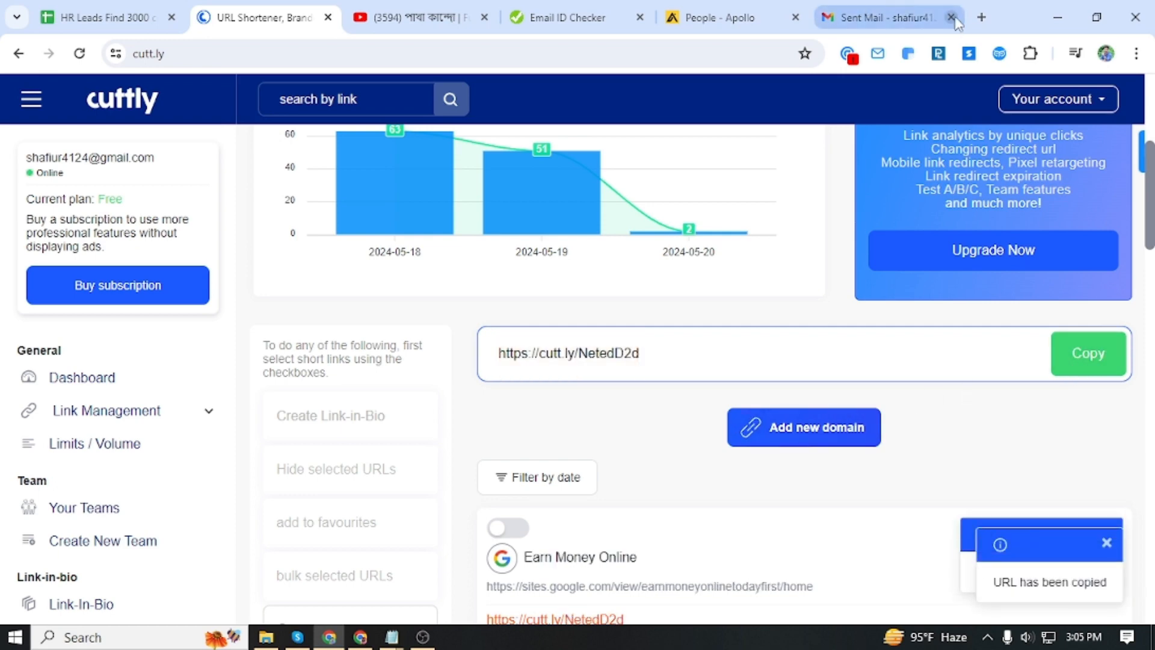
{"action": "left_click", "coordinate": [982, 17]}
{"action": "key", "text": "ctrl+v"}
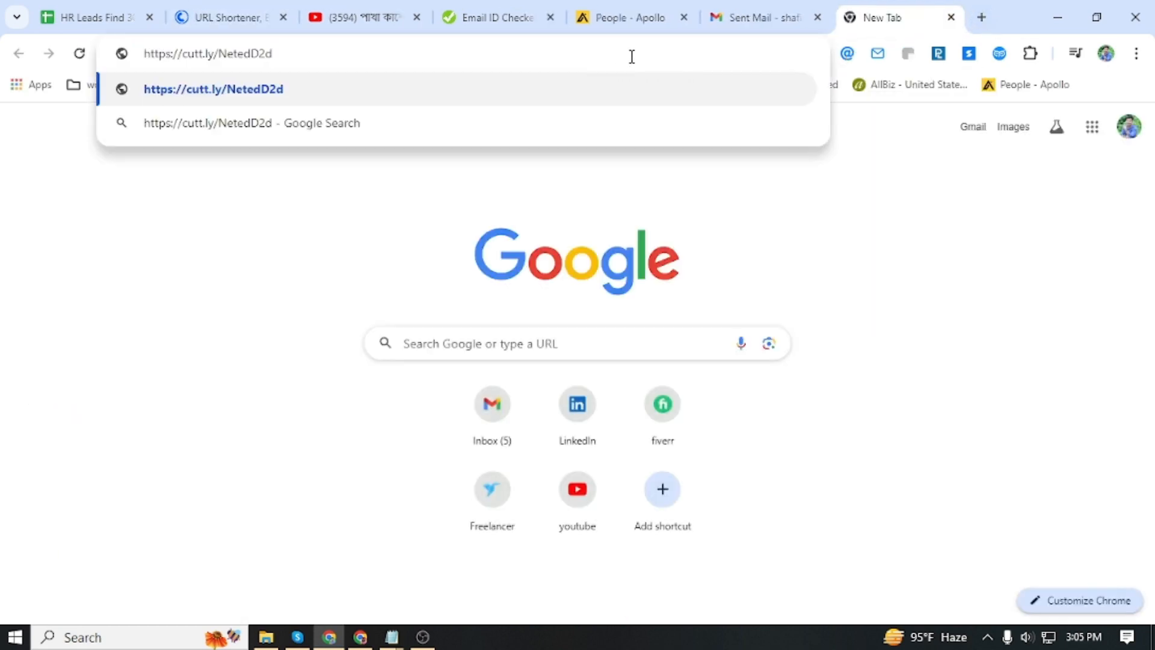
{"action": "left_click", "coordinate": [949, 17]}
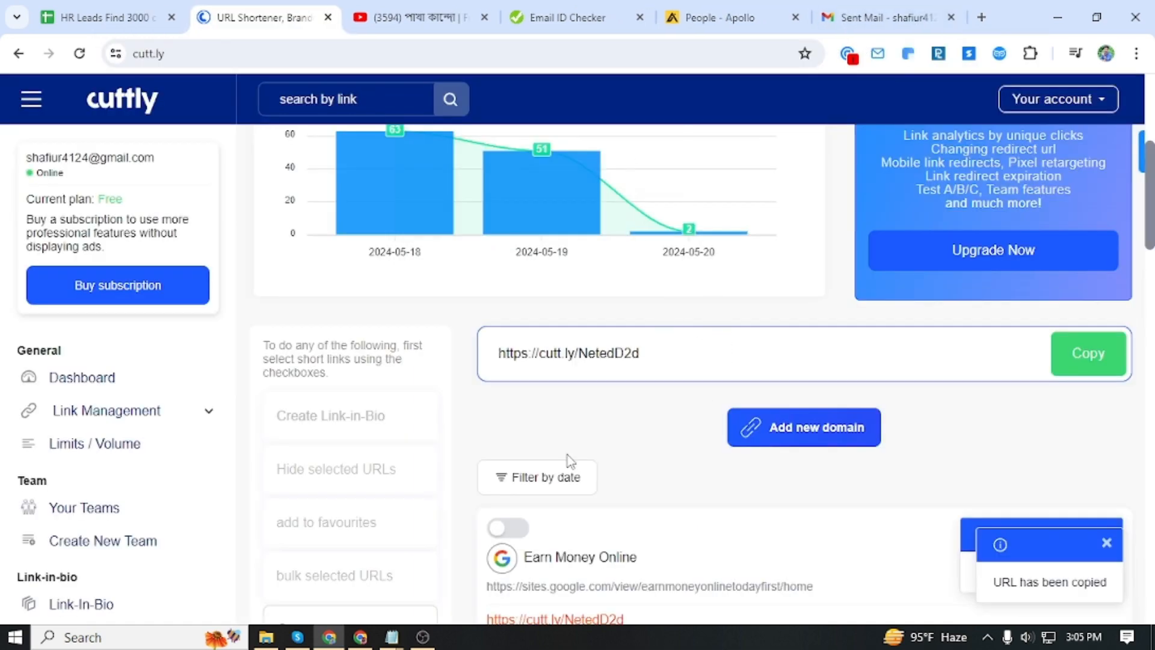
{"action": "left_click", "coordinate": [423, 637]}
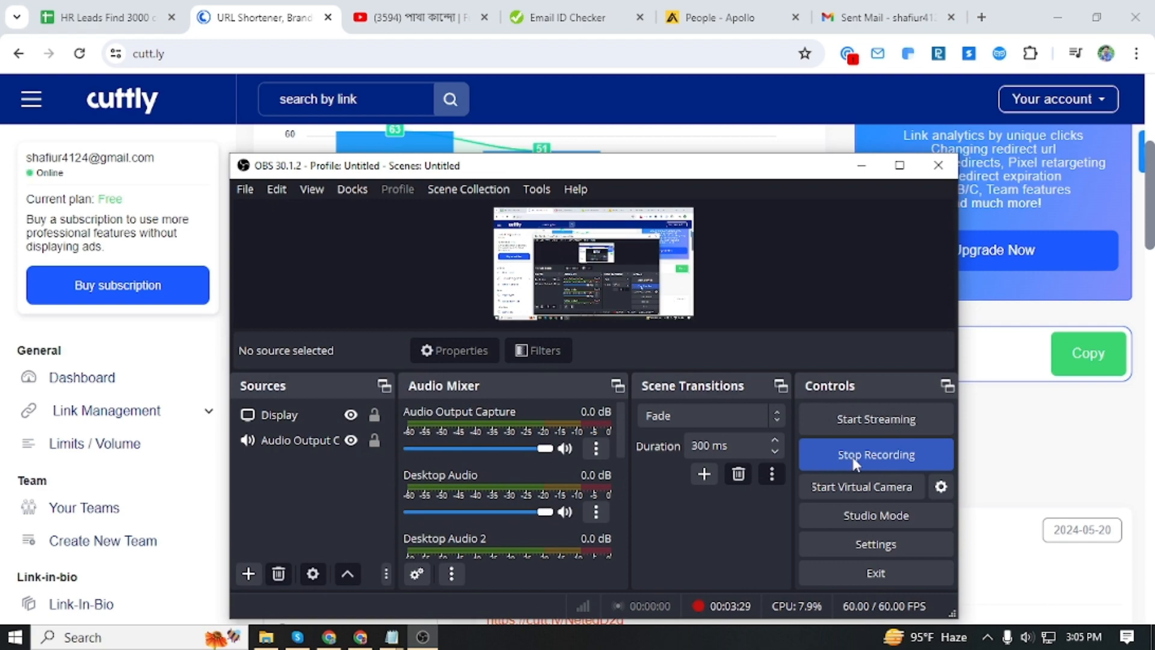
{"action": "left_click", "coordinate": [855, 462]}
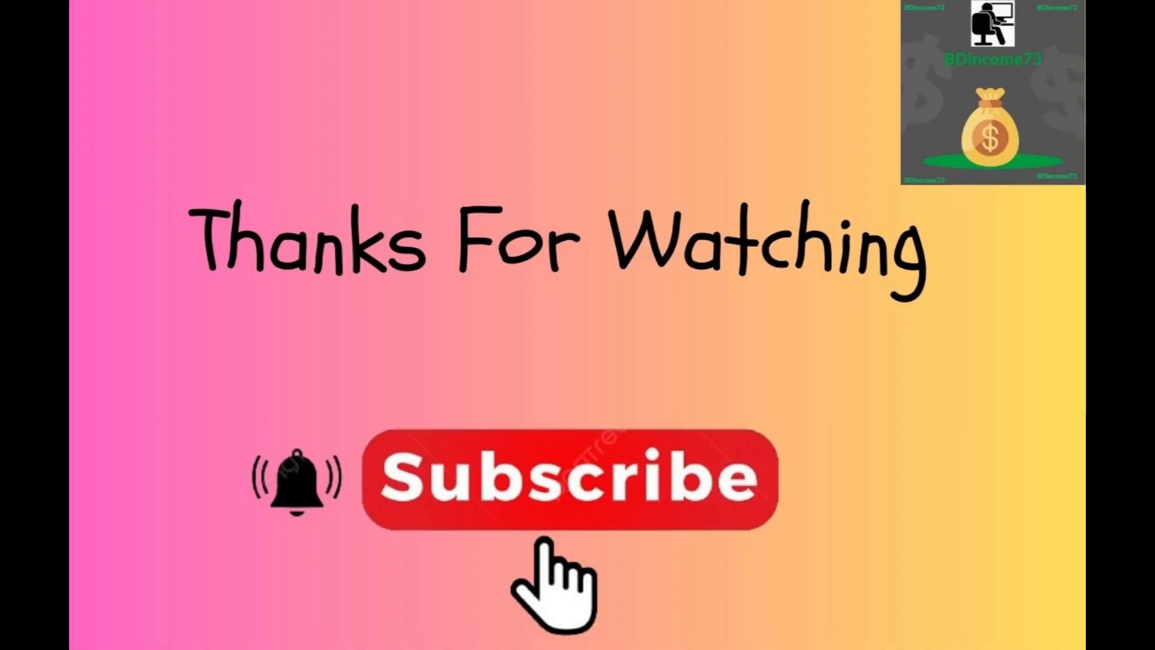